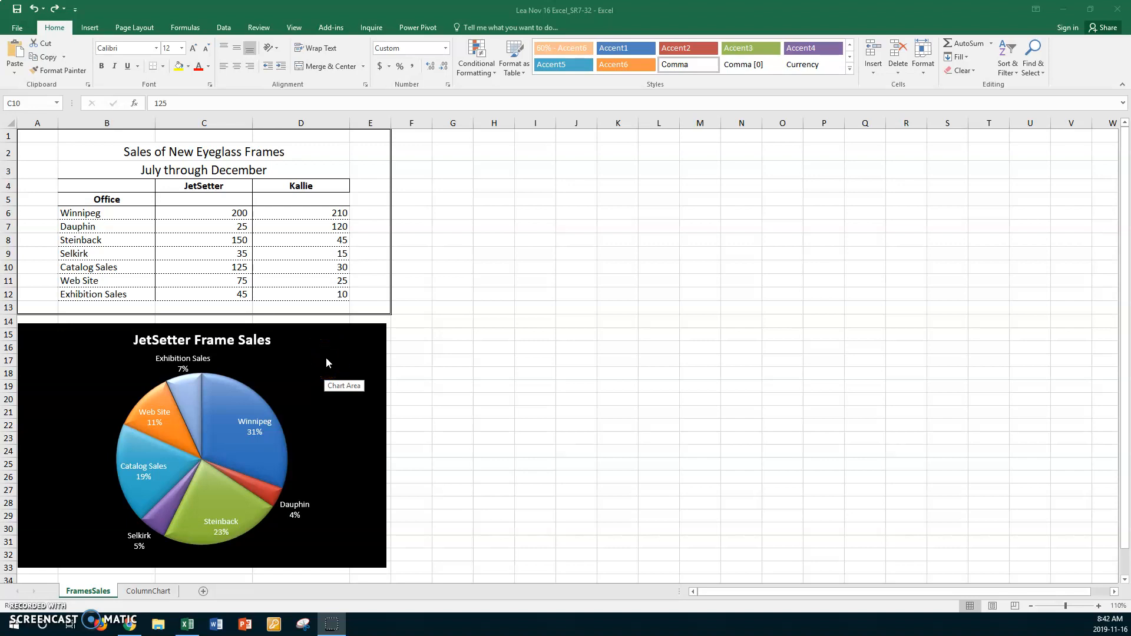
# - Select the JetSetter Frame Sales pie chart to examine which worksheet cells supply its data
pyautogui.click(314, 358)
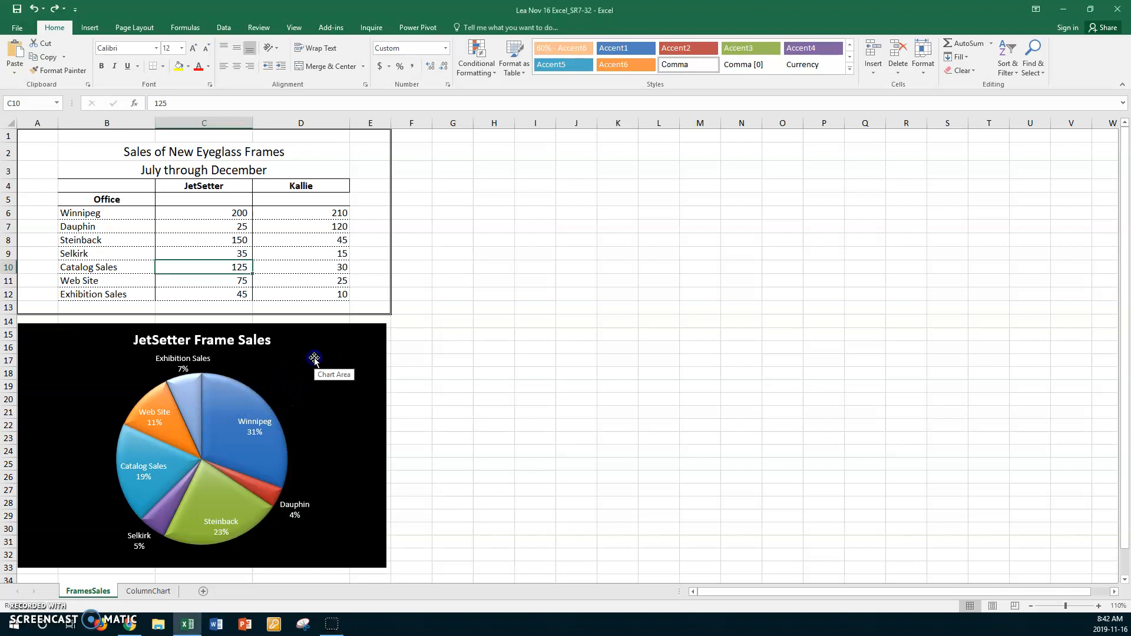
pyautogui.click(318, 355)
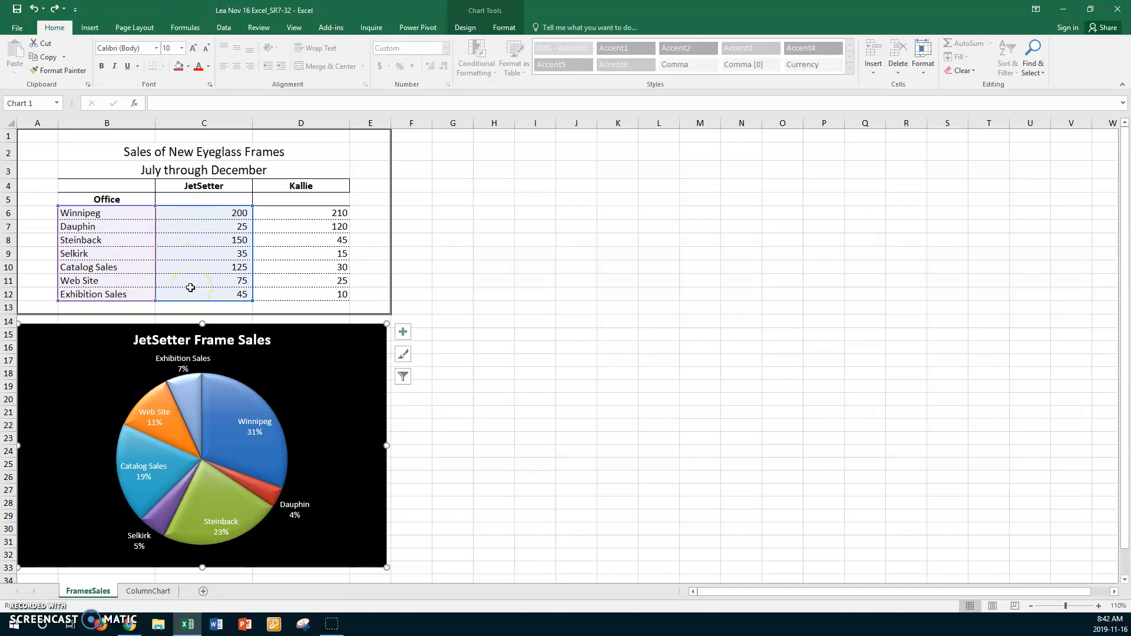
pyautogui.rightClick(351, 353)
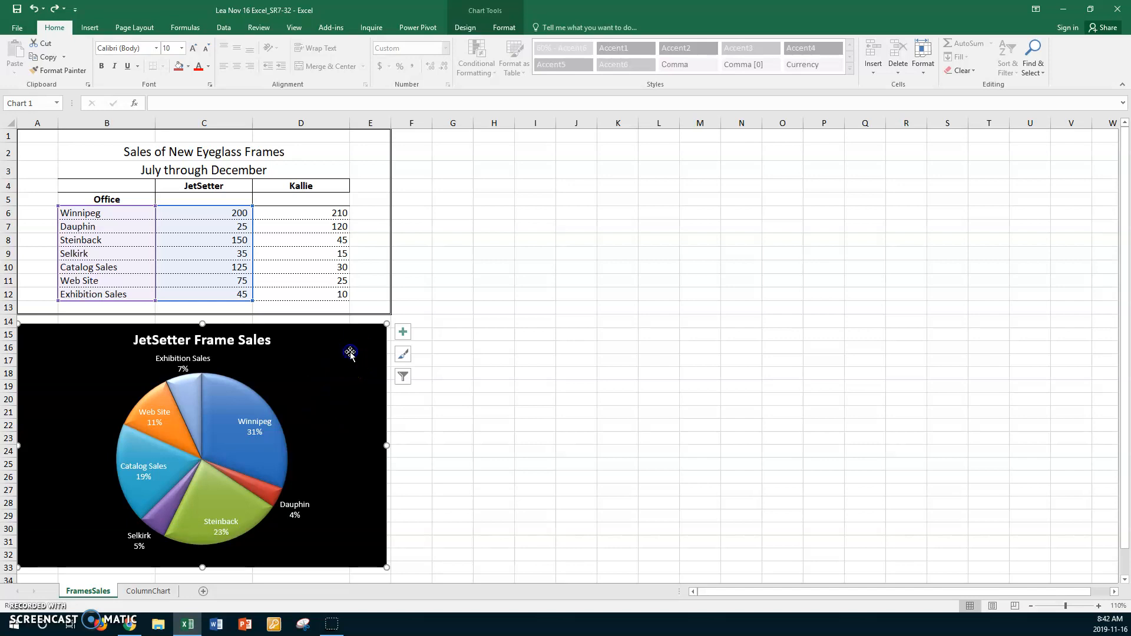
# - Try deleting the whole Exhibition Sales row, row 12, from the sales table
pyautogui.click(8, 294)
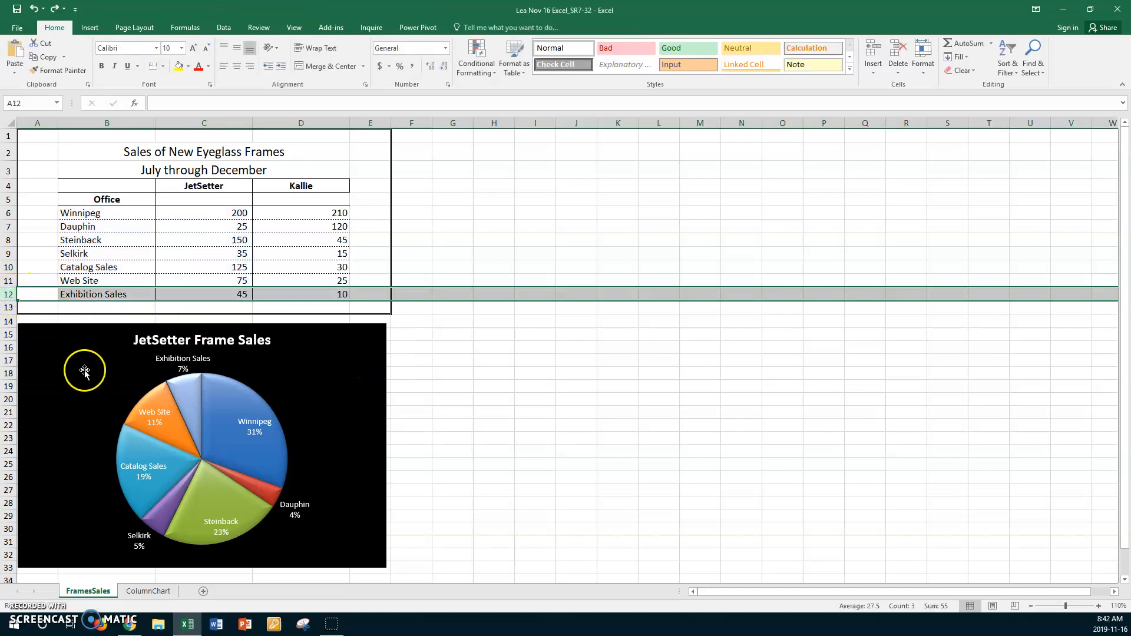
pyautogui.moveTo(192, 417)
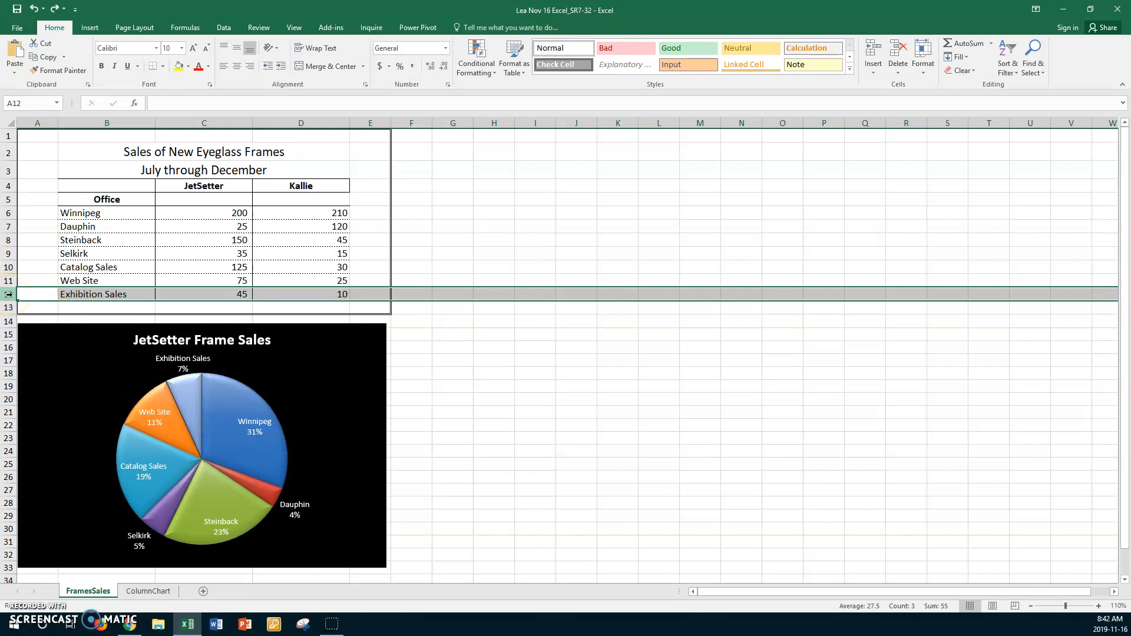
pyautogui.rightClick(180, 293)
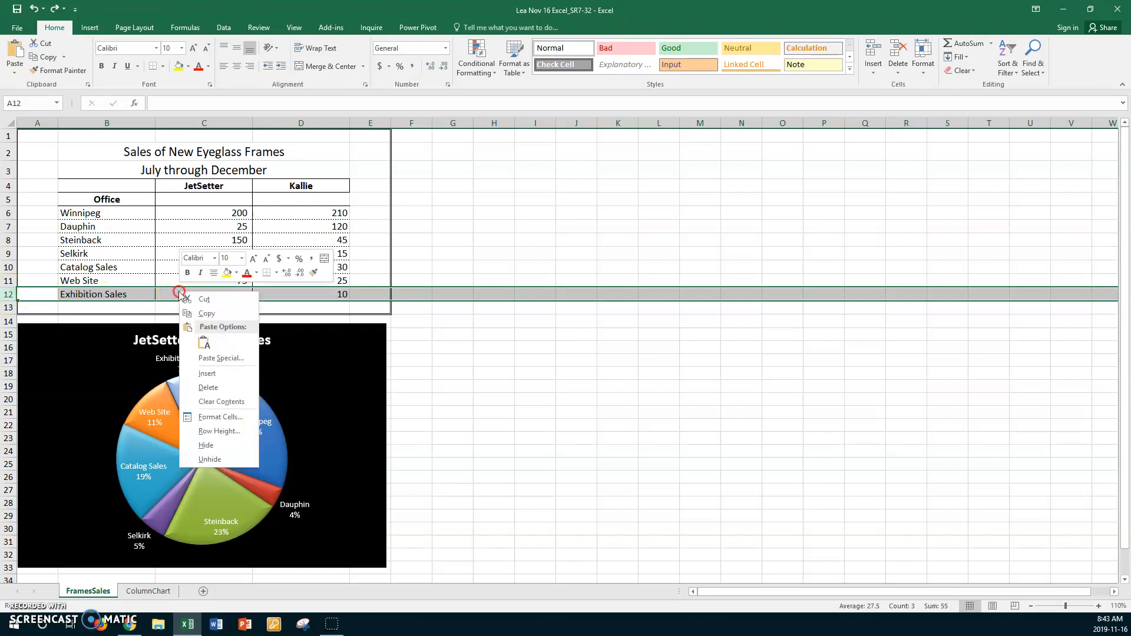
pyautogui.click(210, 387)
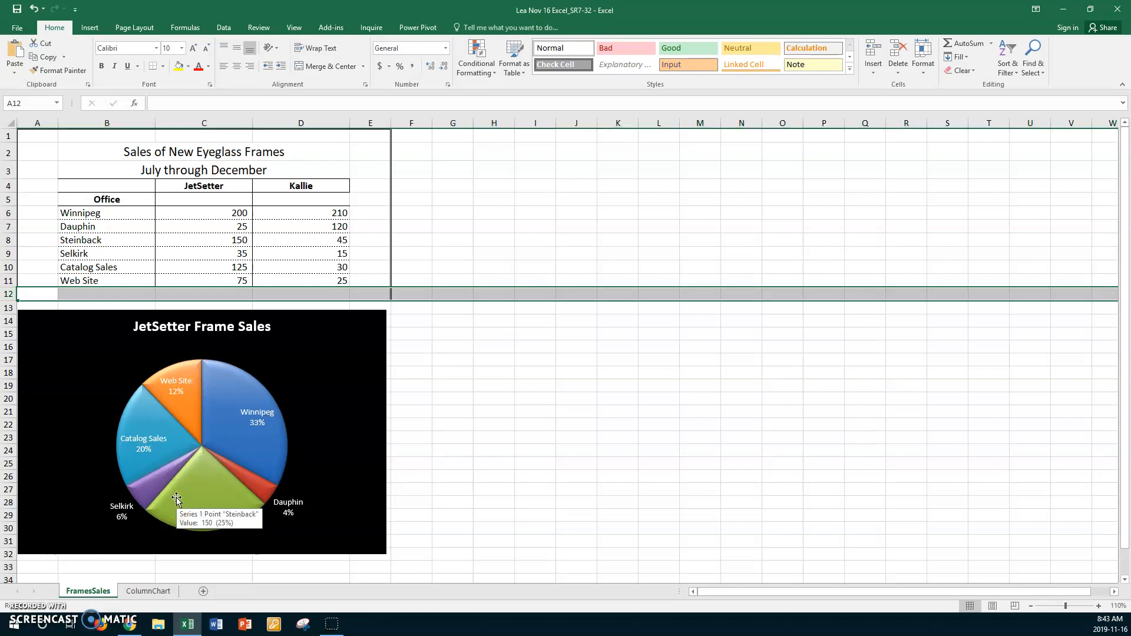
# - Undo the deletion of the Exhibition Sales row
pyautogui.hotkey('ctrl', 'z')
pyautogui.click(171, 459)
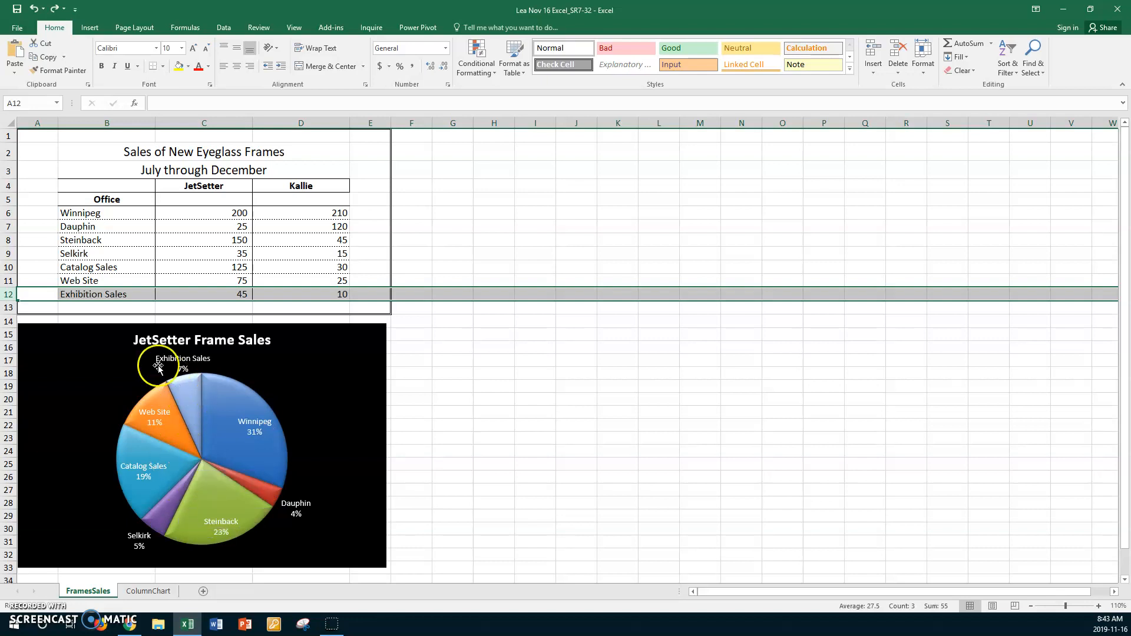
pyautogui.click(119, 279)
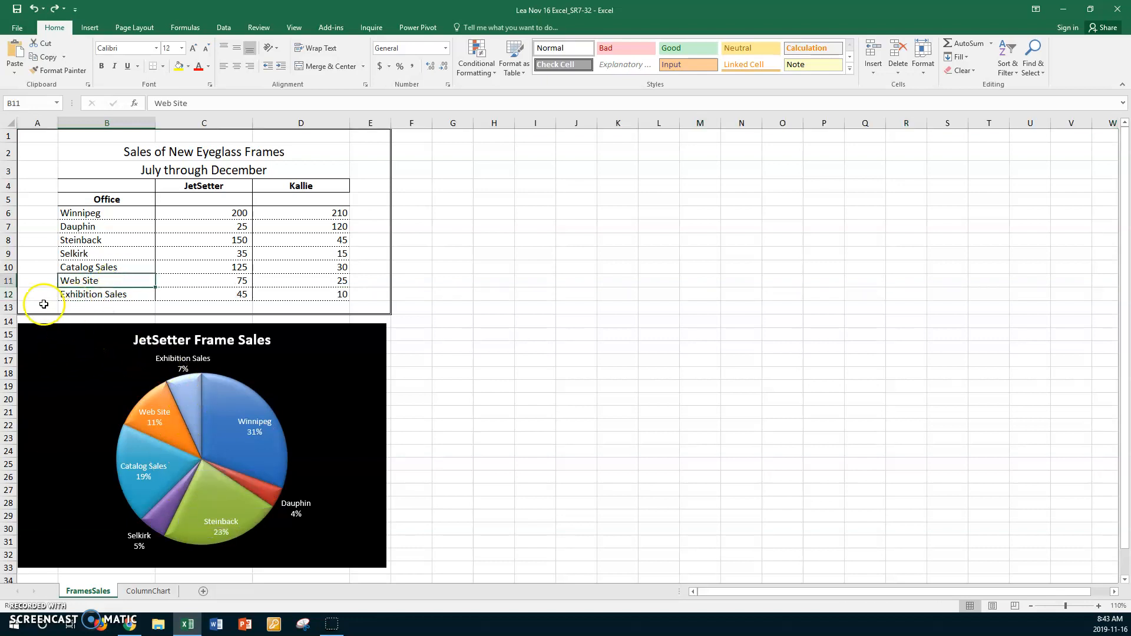
# - Delete the entire Exhibition Sales row from the sales table on the FramesSales sheet
pyautogui.click(9, 293)
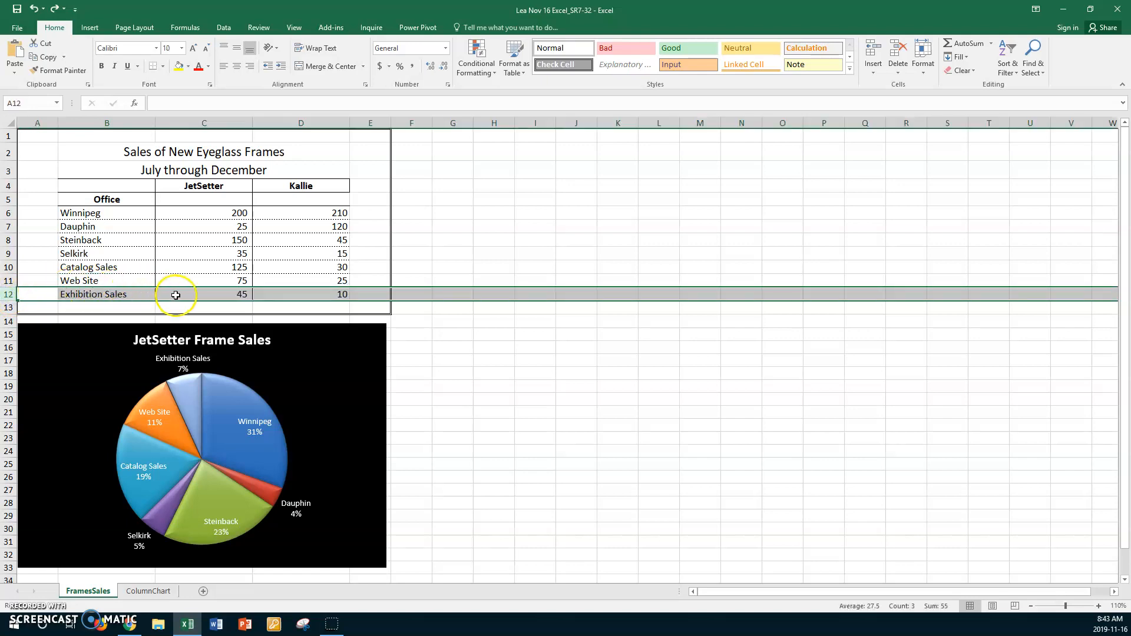
pyautogui.rightClick(176, 295)
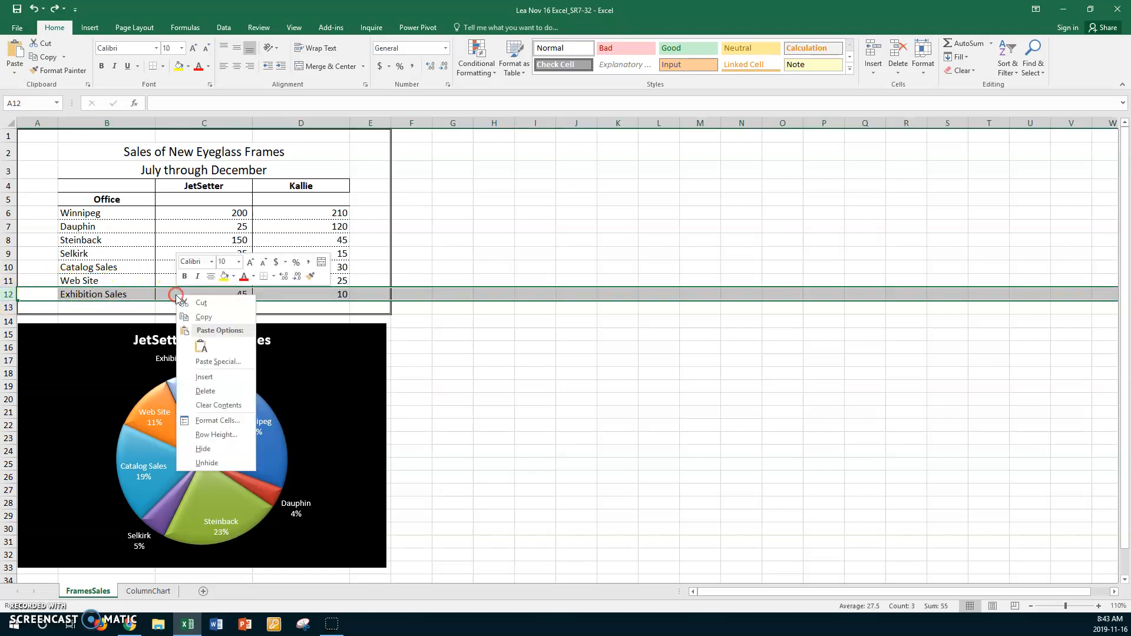
pyautogui.click(205, 391)
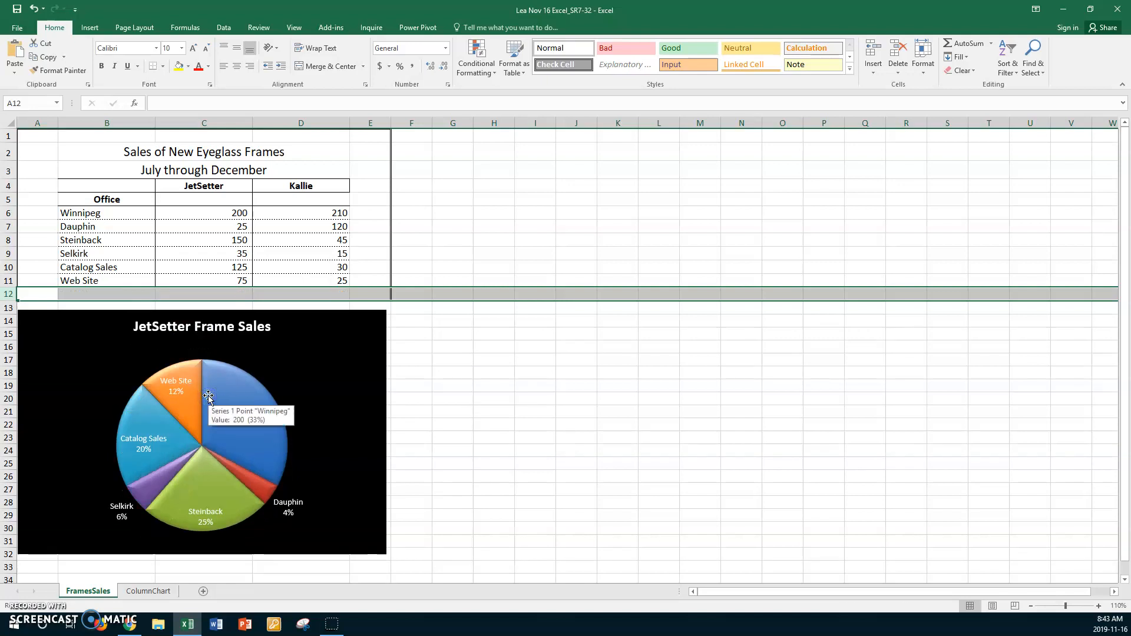
pyautogui.click(189, 410)
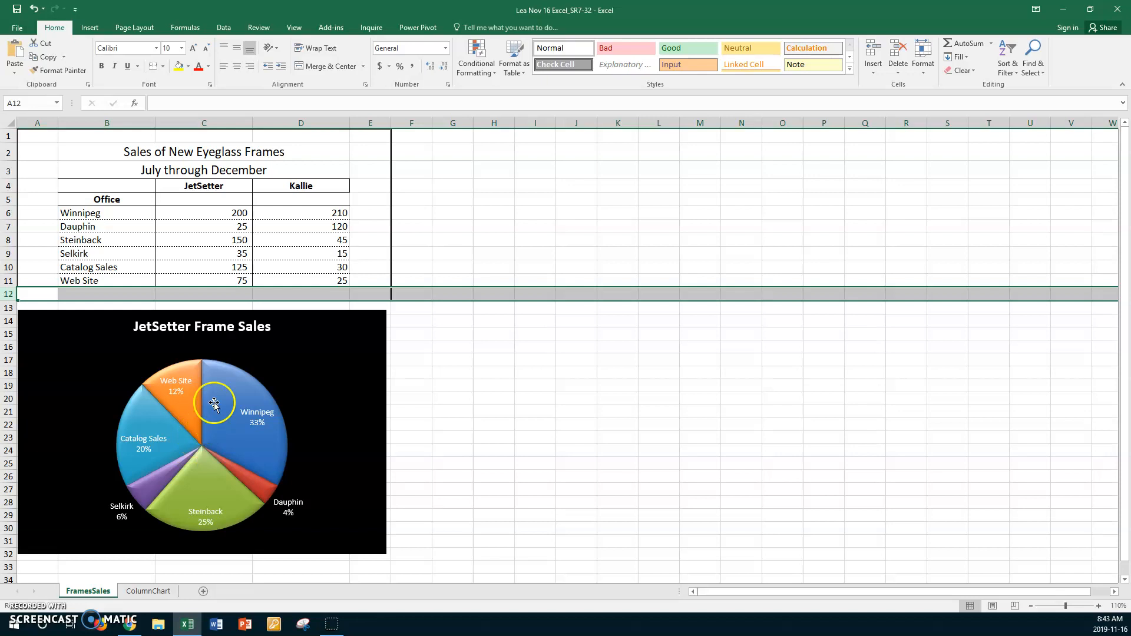
pyautogui.click(195, 278)
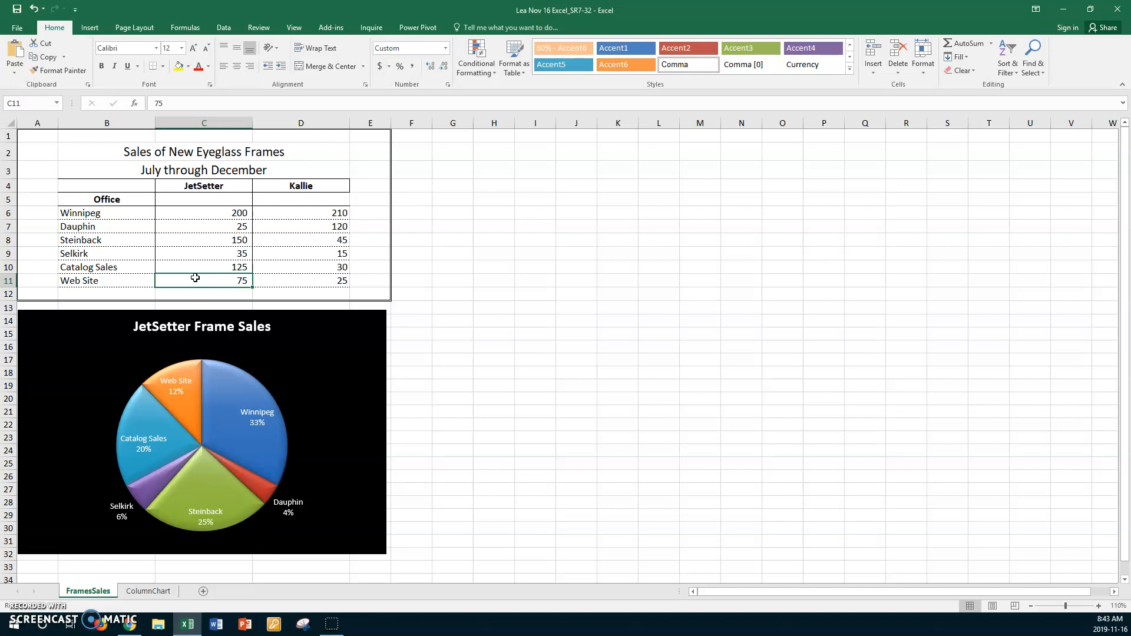
# - Examine the source data range of the column chart on the ColumnChart sheet
pyautogui.click(154, 592)
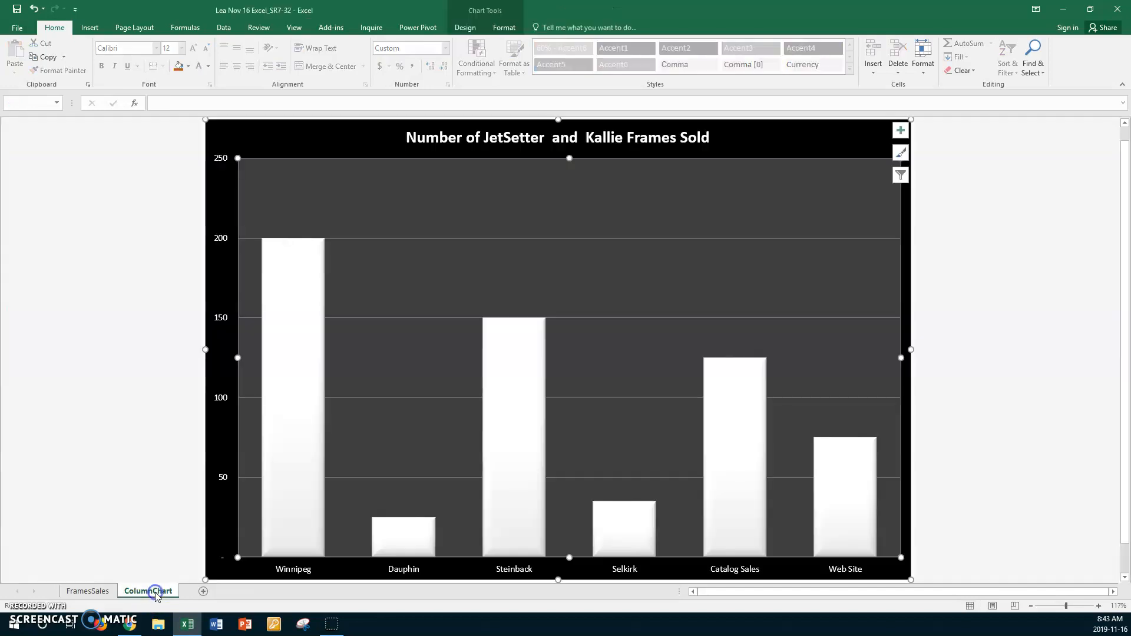
pyautogui.click(158, 587)
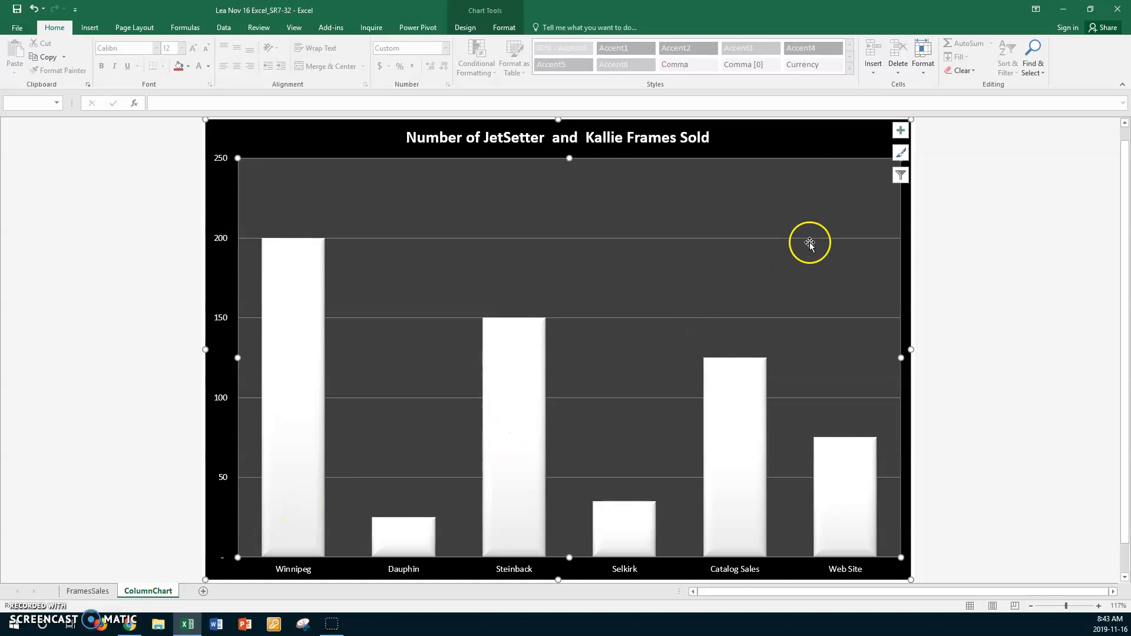
pyautogui.rightClick(818, 220)
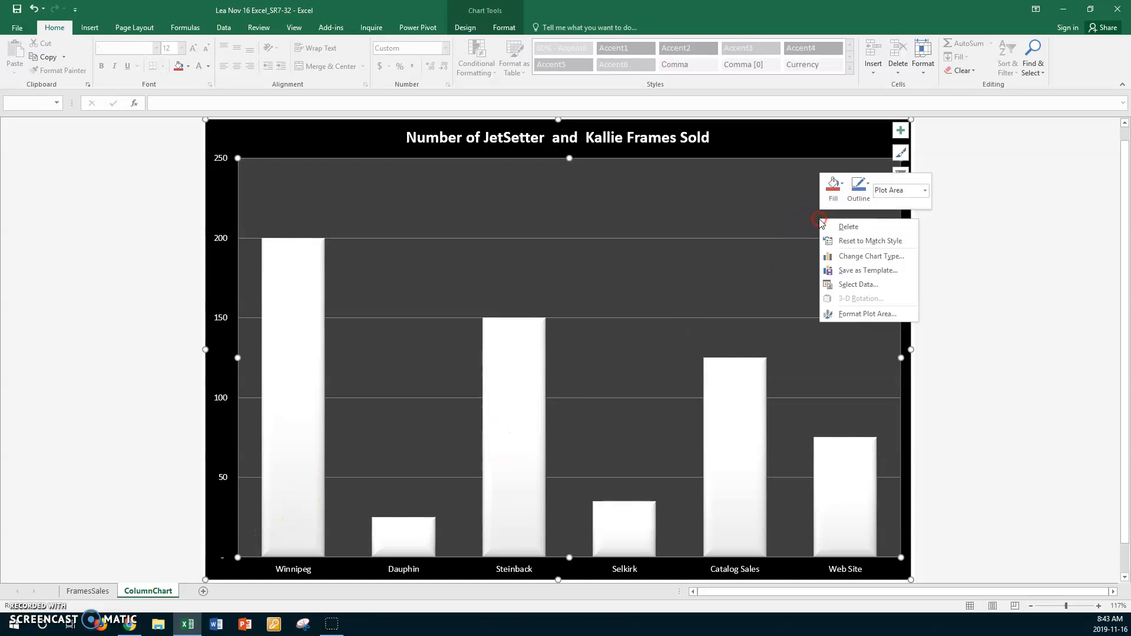
pyautogui.click(846, 286)
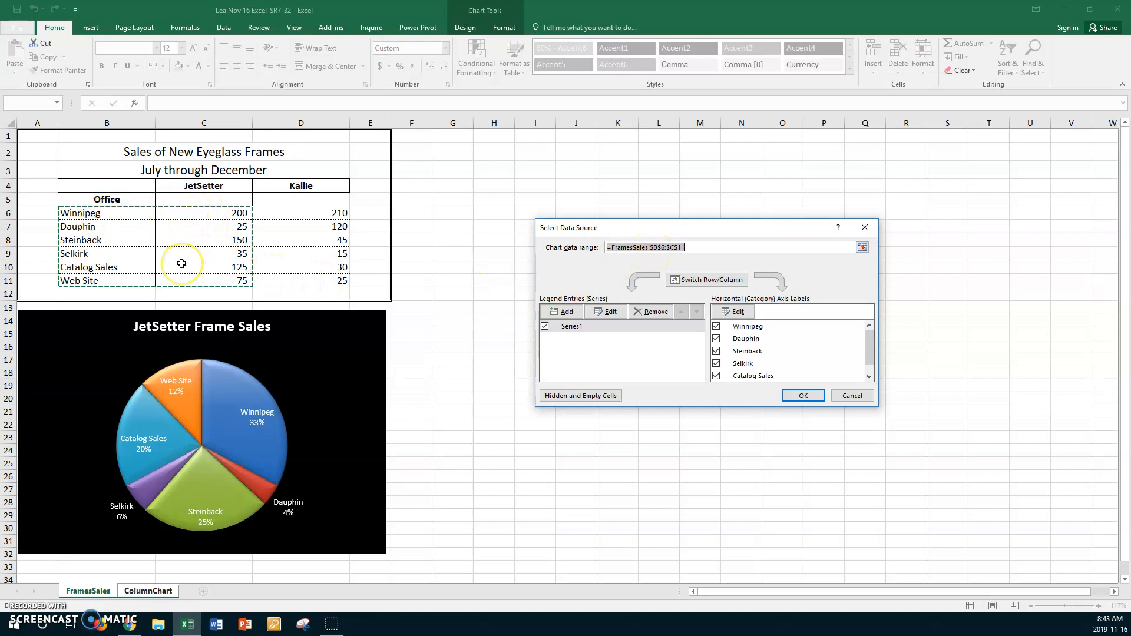
pyautogui.click(797, 395)
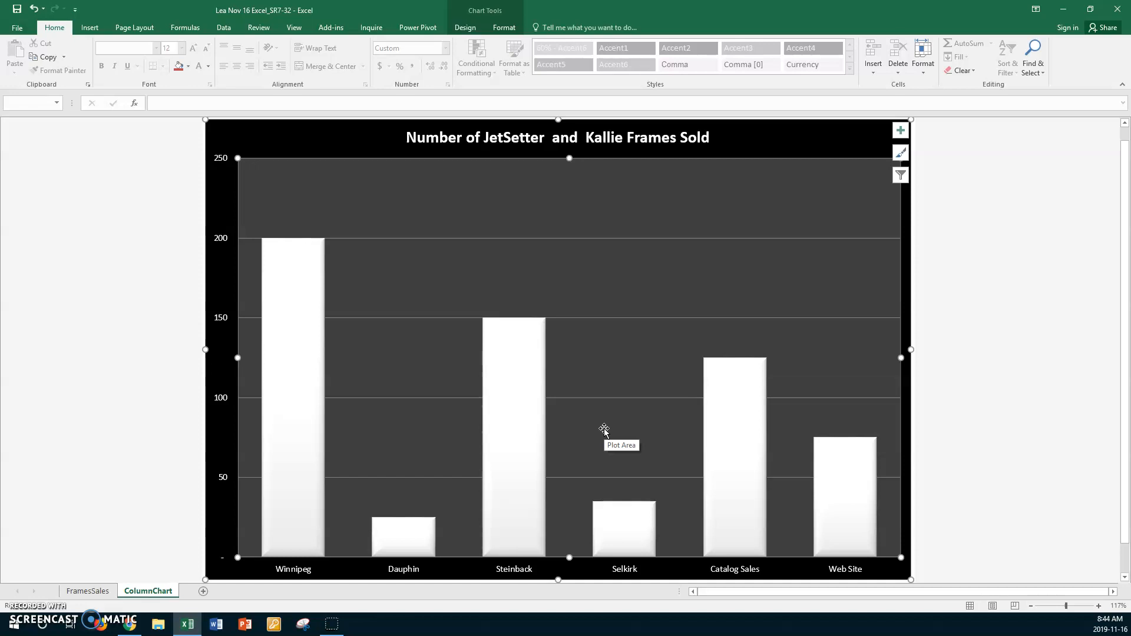
# - Extend the column chart's data range to include the Kallie sales by changing its end column to D, giving FramesSales!$B$6:$D$11
pyautogui.click(18, 607)
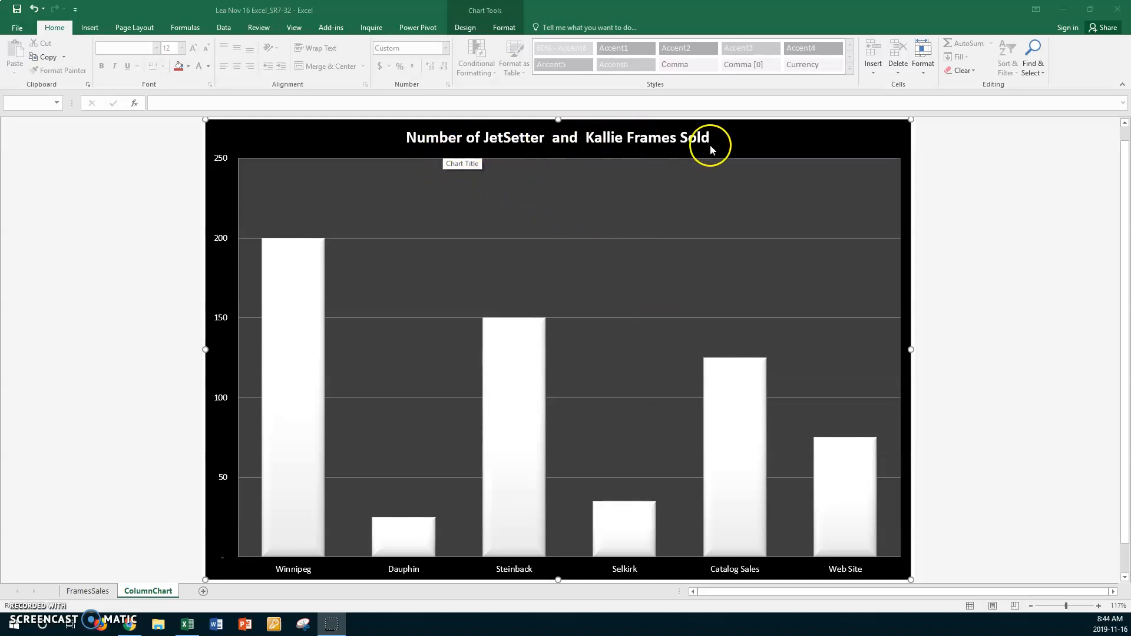
pyautogui.moveTo(532, 388)
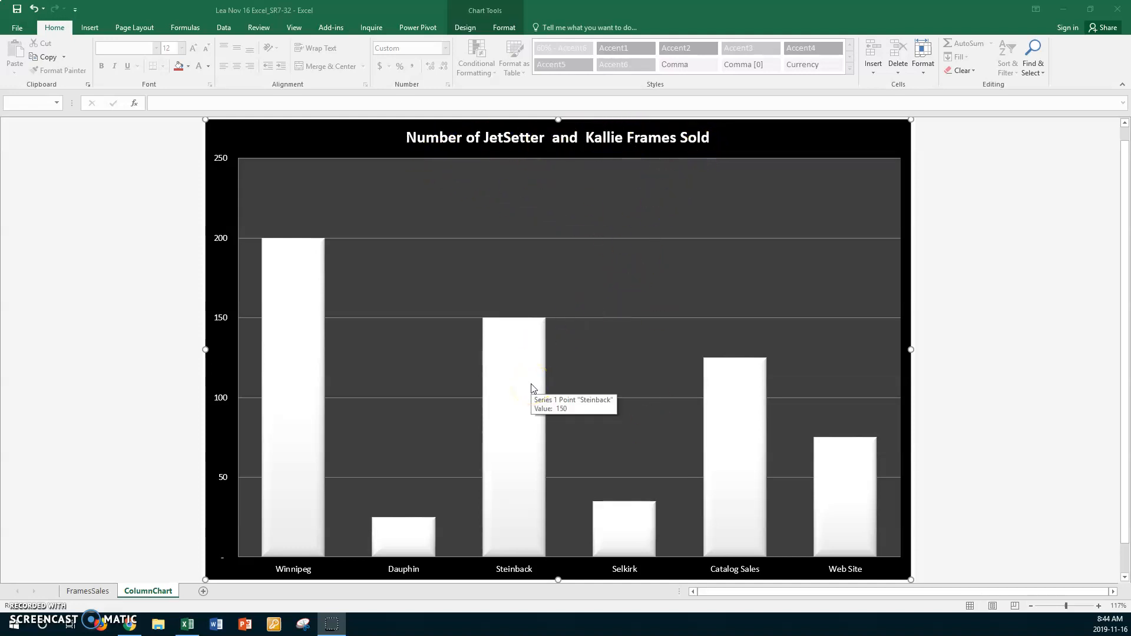
pyautogui.click(784, 217)
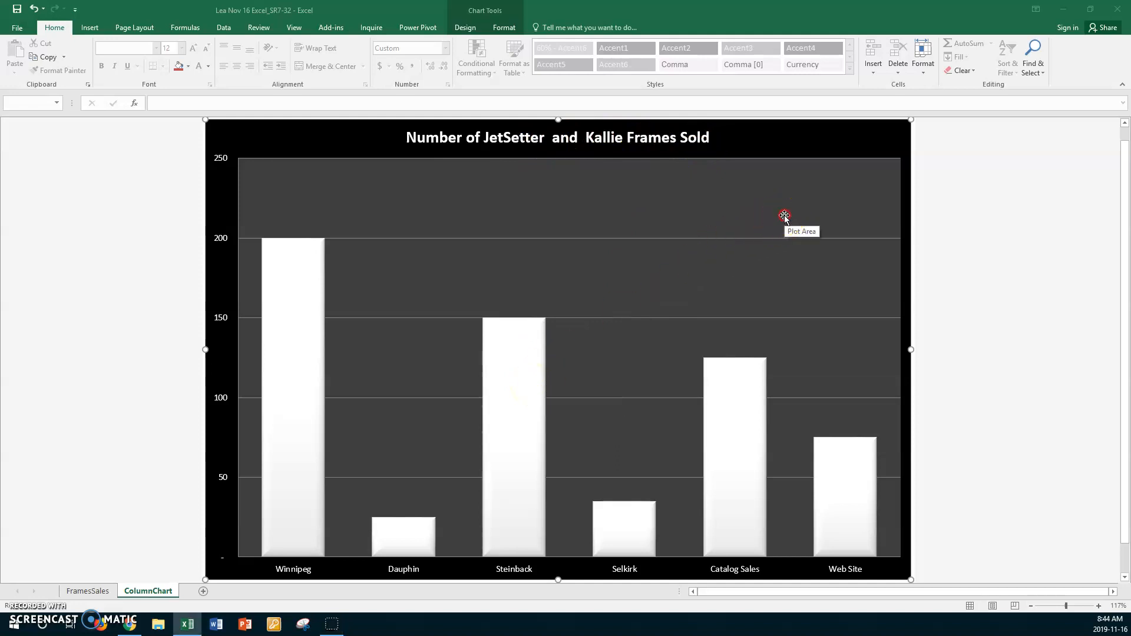
pyautogui.rightClick(784, 216)
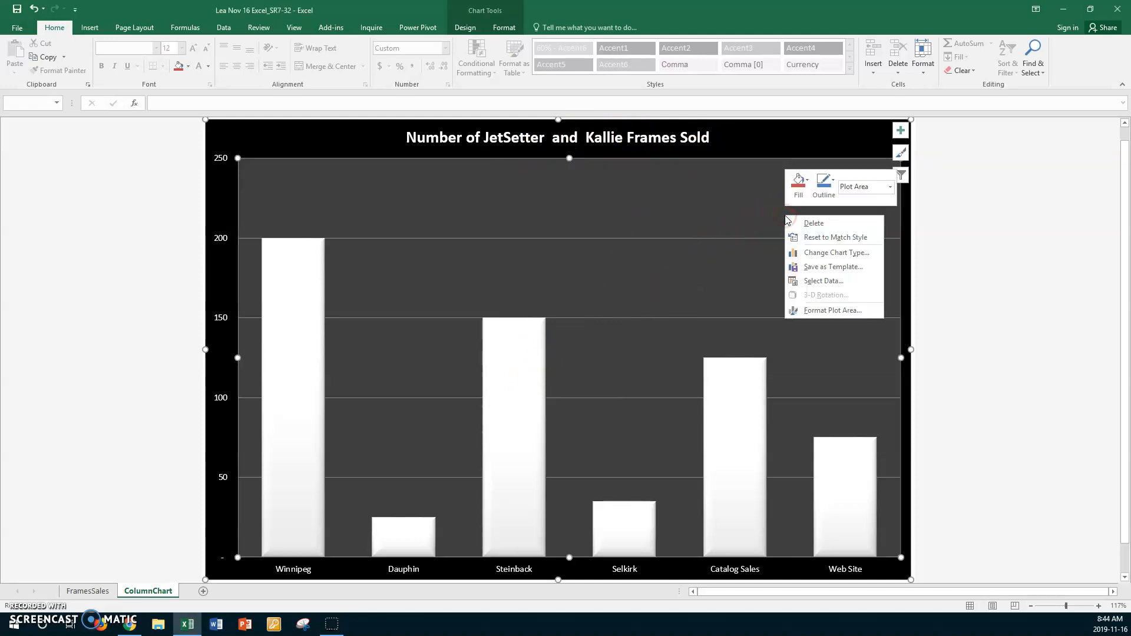
pyautogui.click(811, 281)
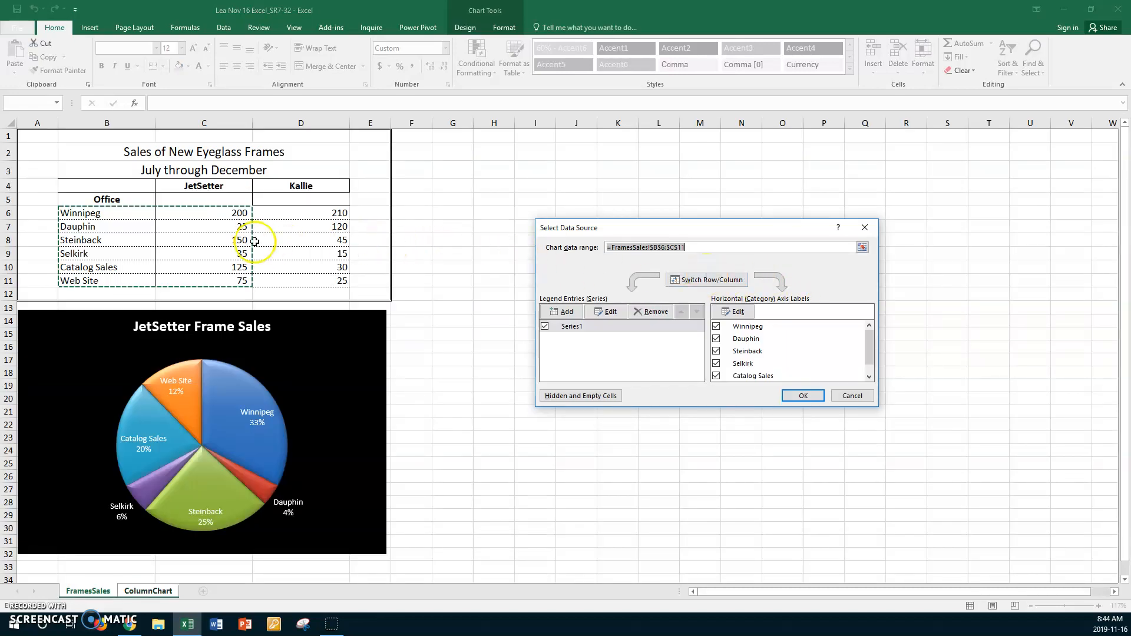
pyautogui.click(675, 247)
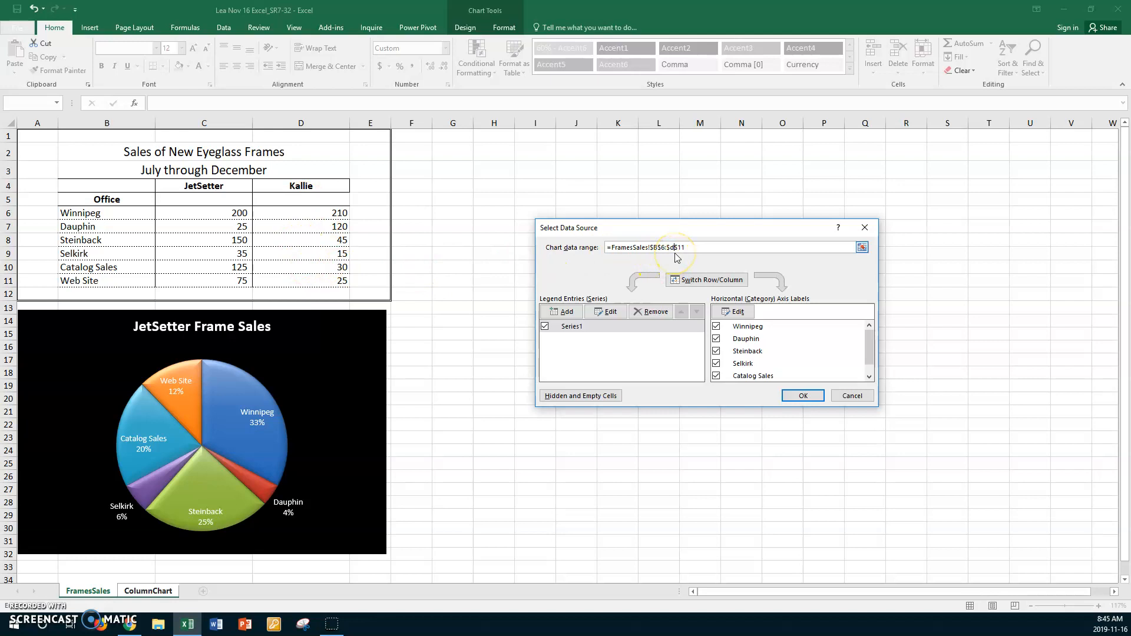
pyautogui.click(799, 395)
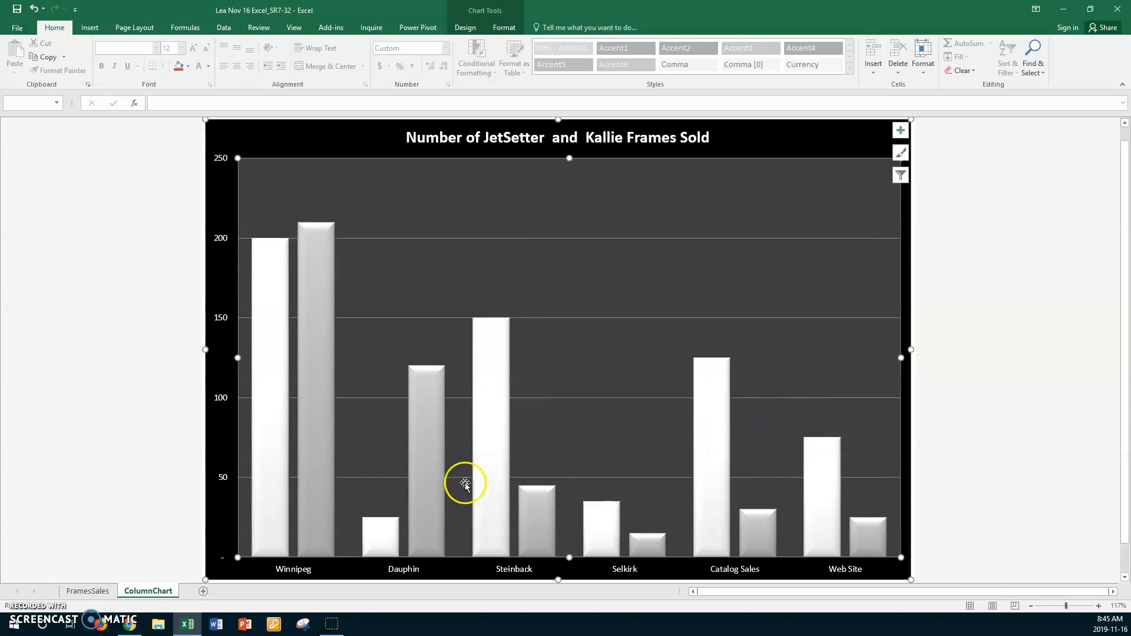
# - Clear the column chart's data range and reselect cells B6:D11 on the FramesSales sheet as its source
pyautogui.moveTo(709, 480)
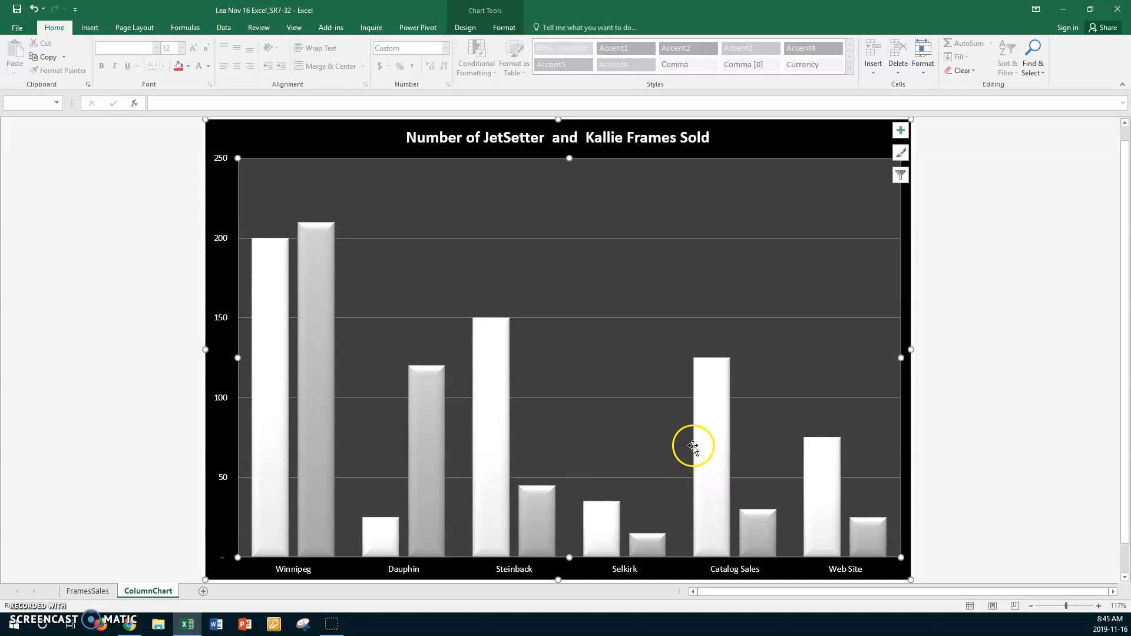
pyautogui.rightClick(811, 232)
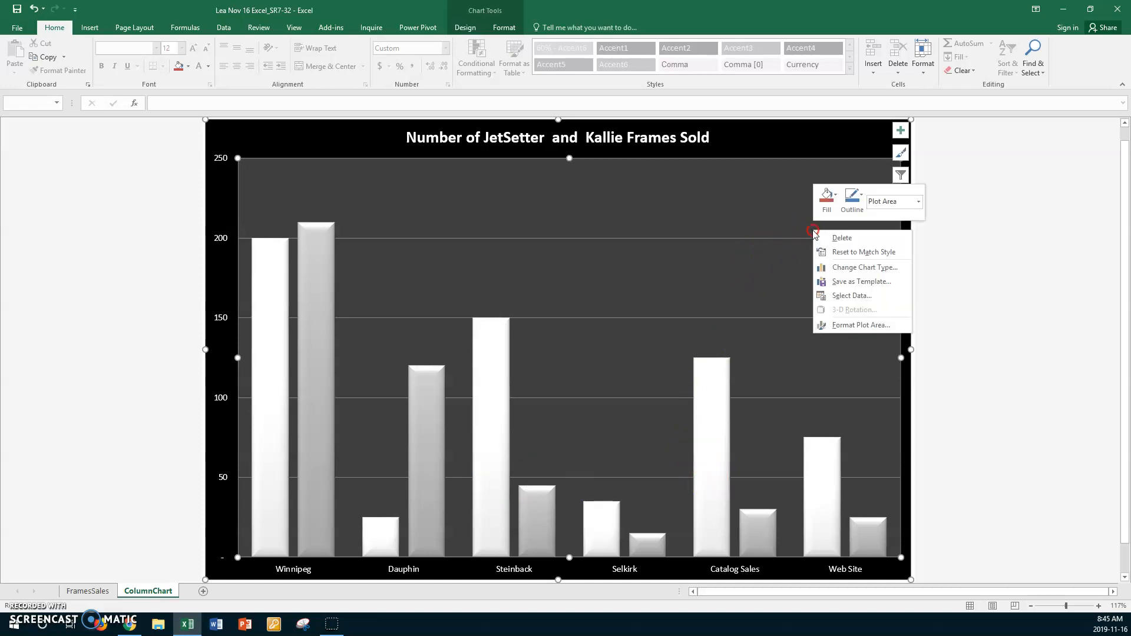
pyautogui.click(842, 295)
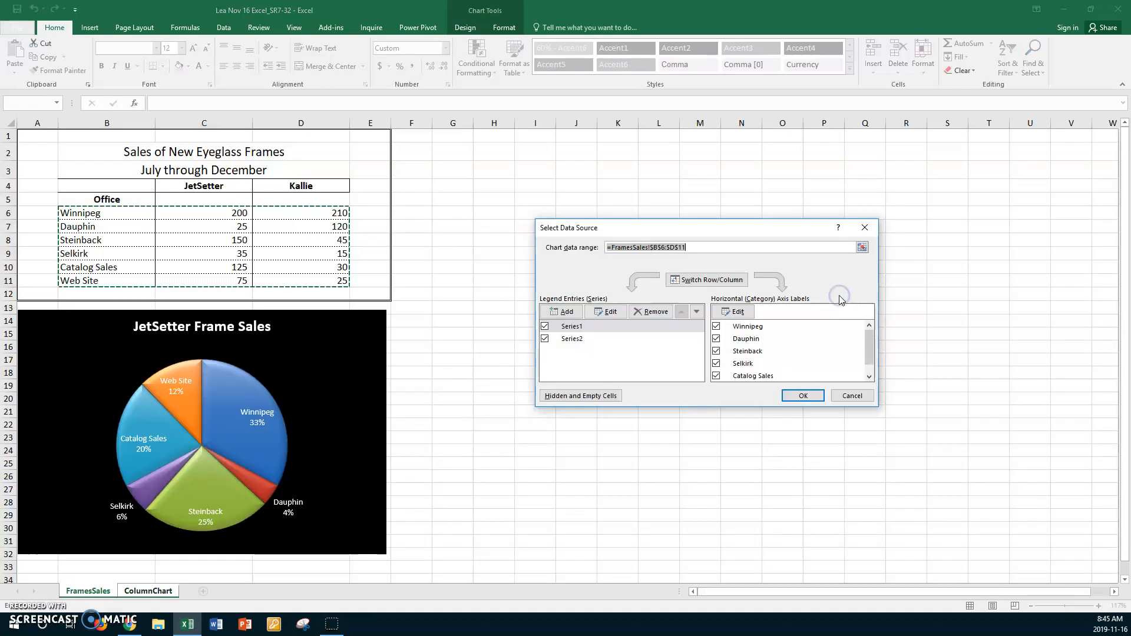
pyautogui.moveTo(704, 246); pyautogui.dragTo(592, 245)
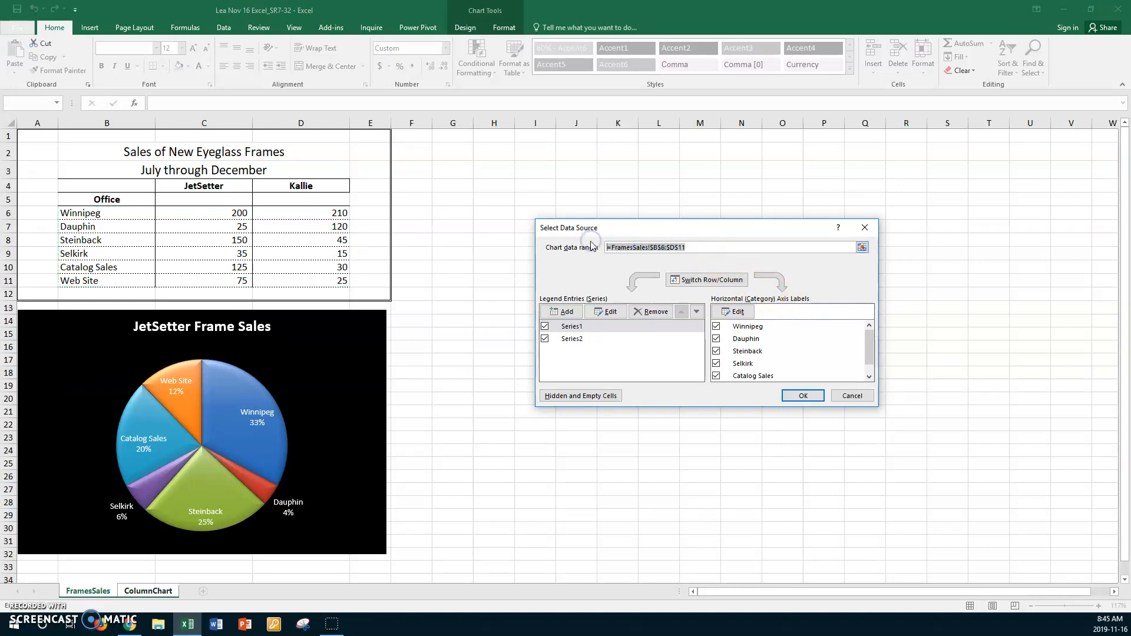
pyautogui.press('Delete')
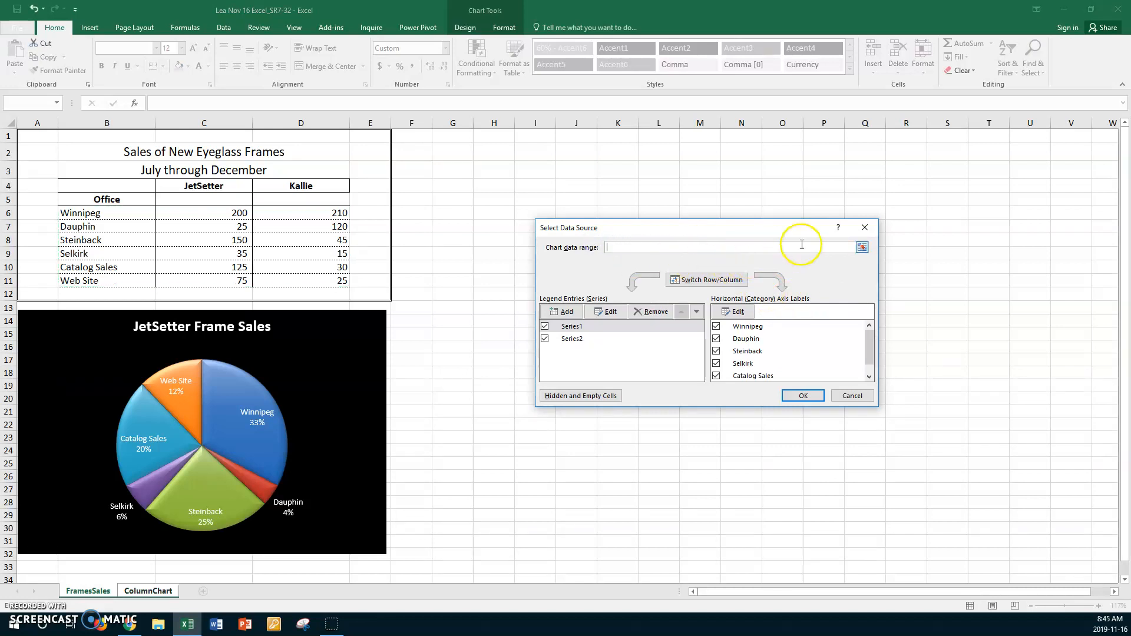
pyautogui.click(862, 247)
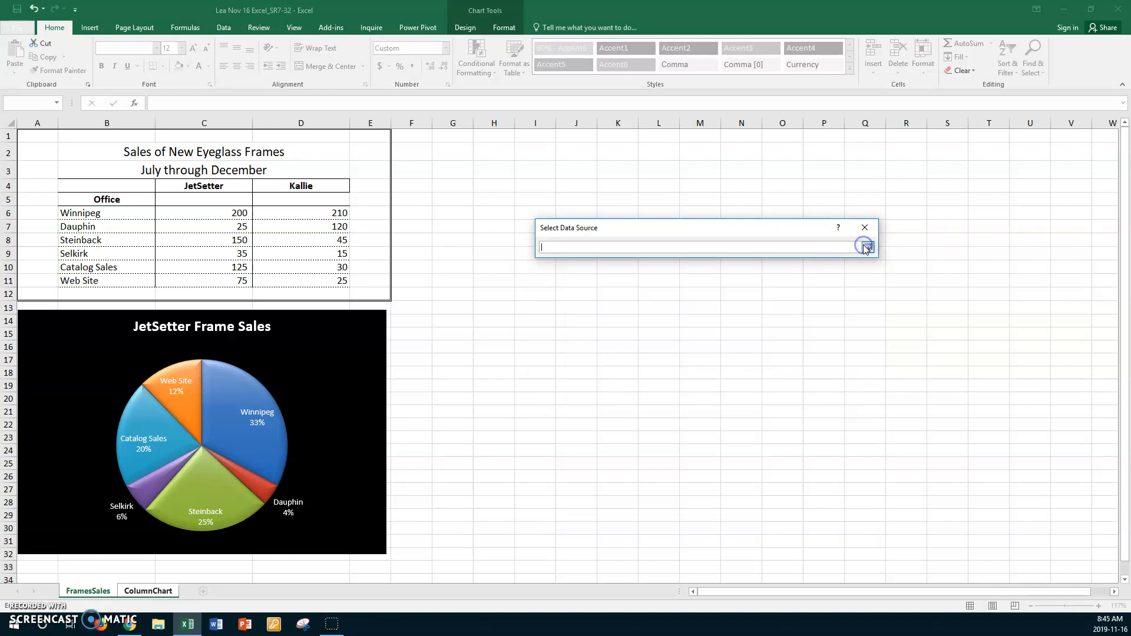
pyautogui.moveTo(89, 210); pyautogui.dragTo(291, 277)
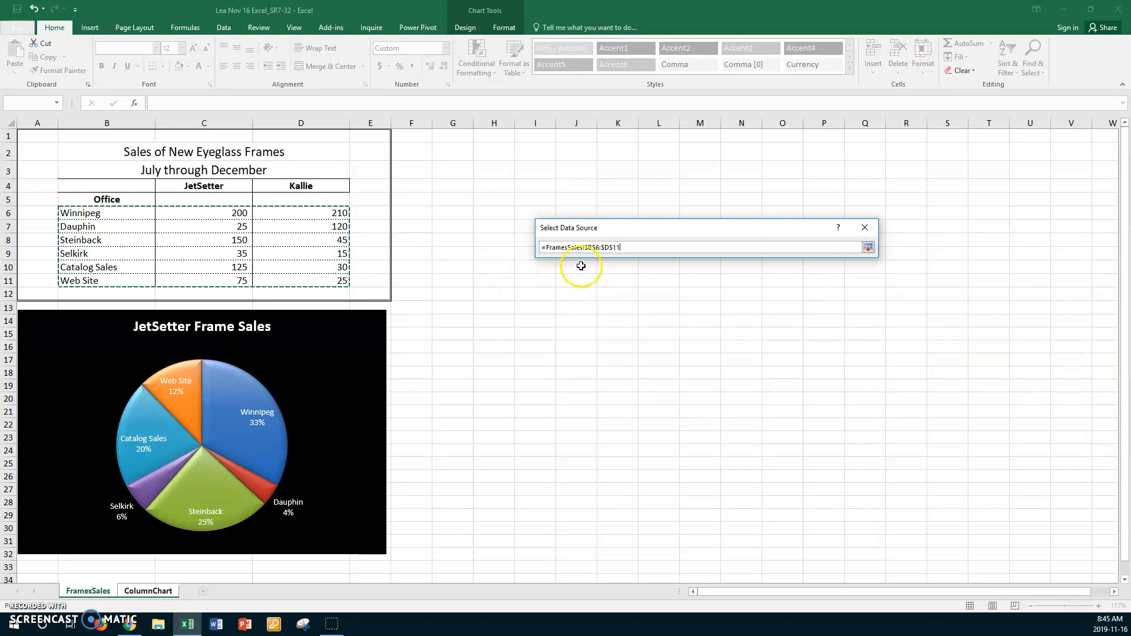
pyautogui.click(868, 248)
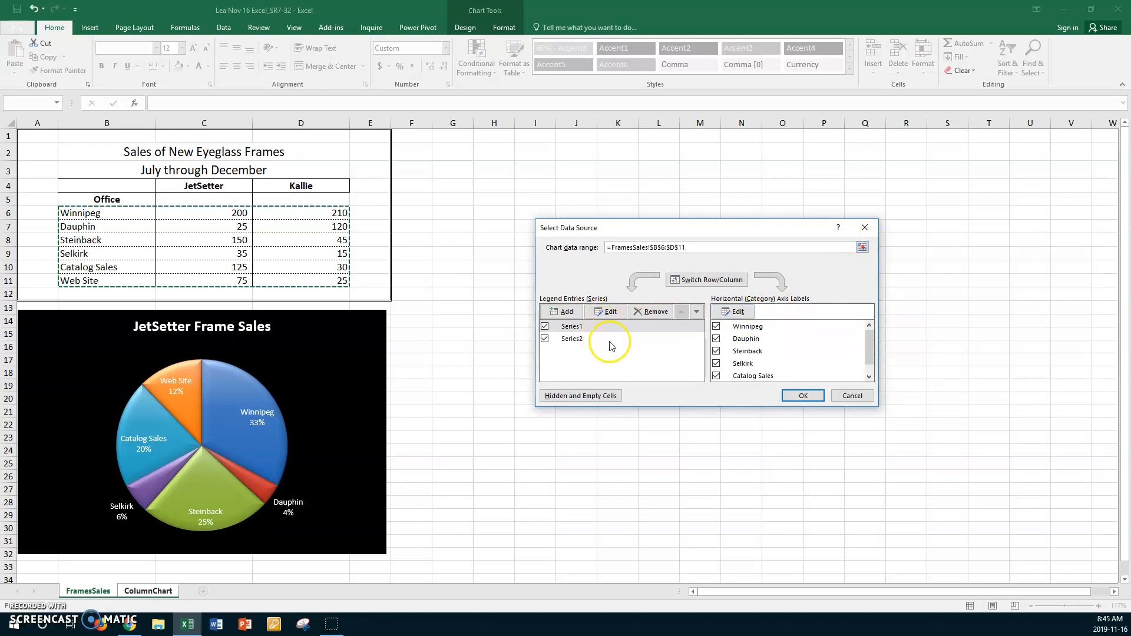
pyautogui.click(801, 395)
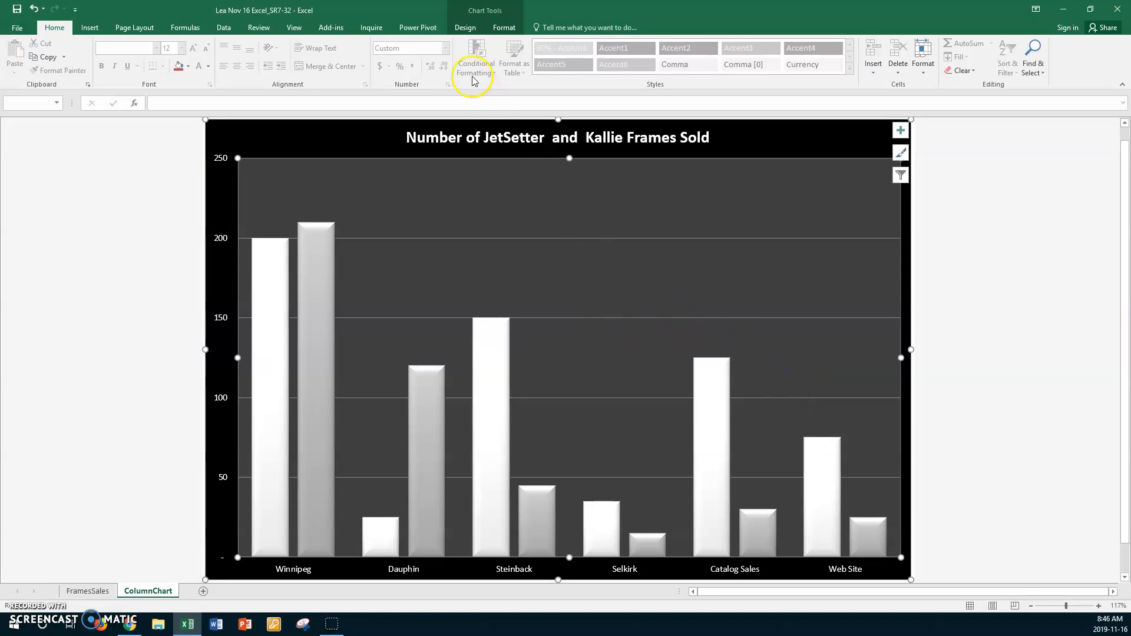
# - Add a legend at the bottom of the column chart
pyautogui.click(463, 28)
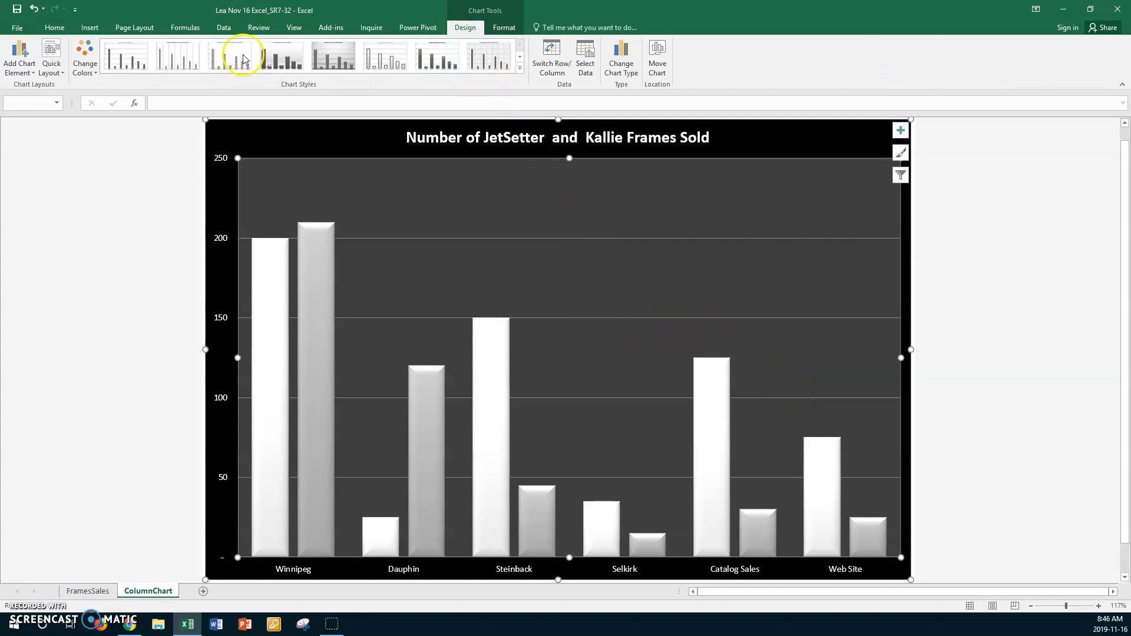
pyautogui.click(34, 70)
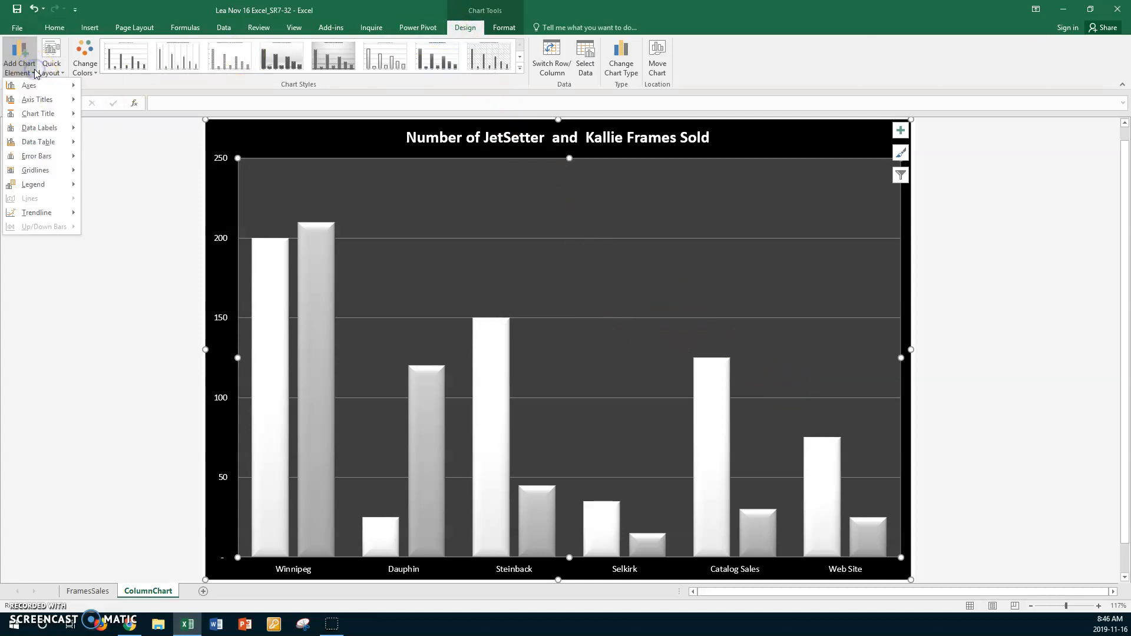
pyautogui.click(26, 185)
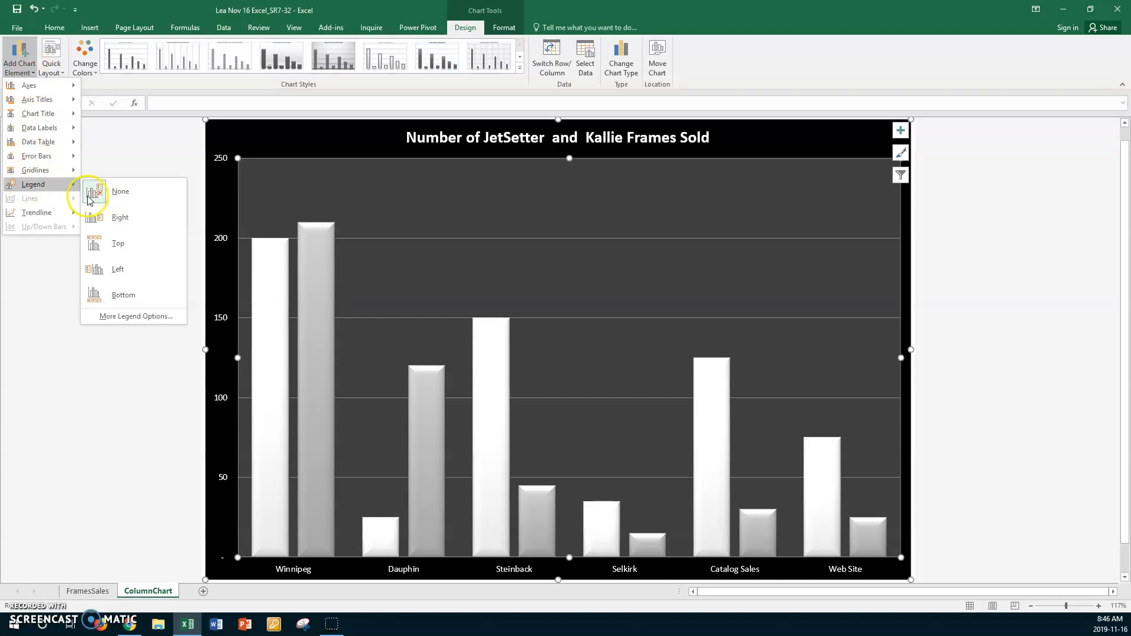
pyautogui.click(113, 294)
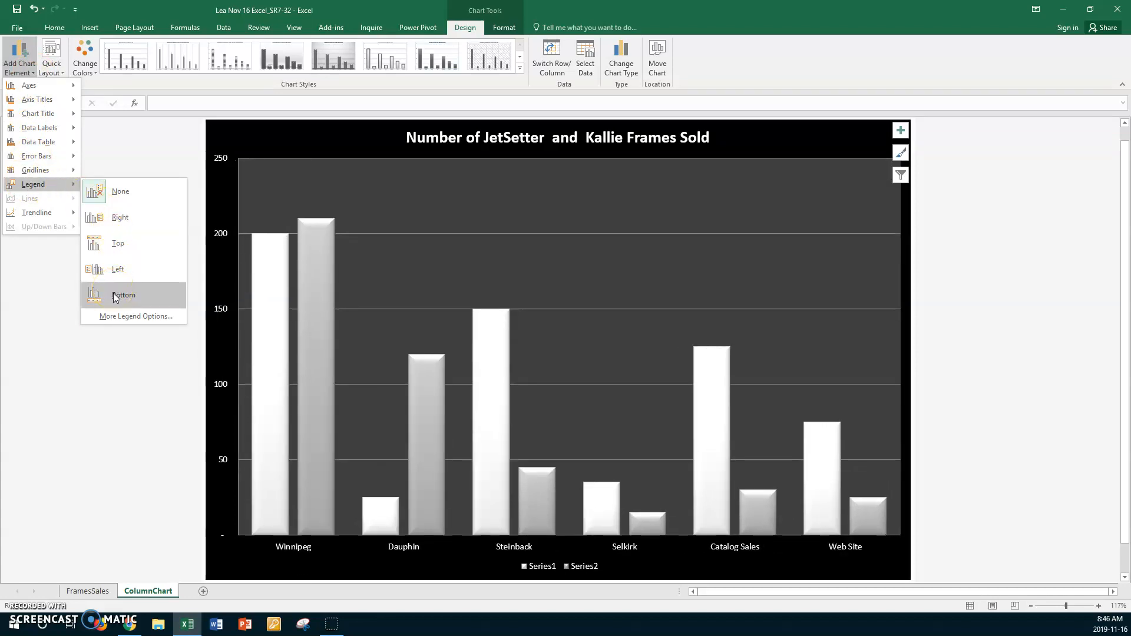
pyautogui.click(115, 296)
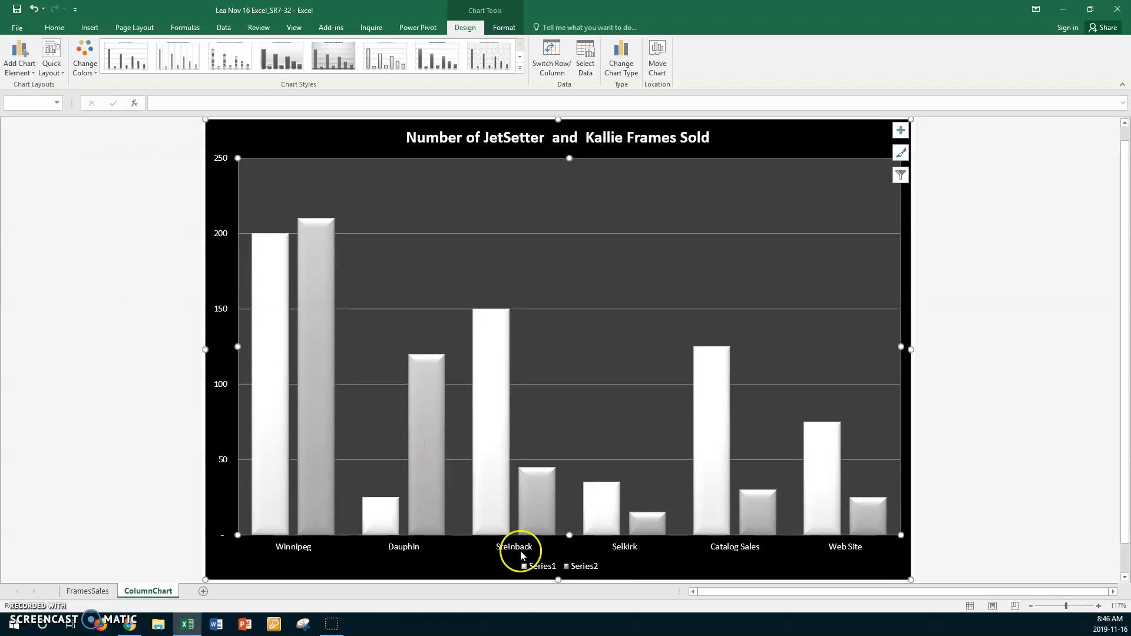
# - Rename the chart's first data series, Series1, as JetSetter
pyautogui.click(546, 568)
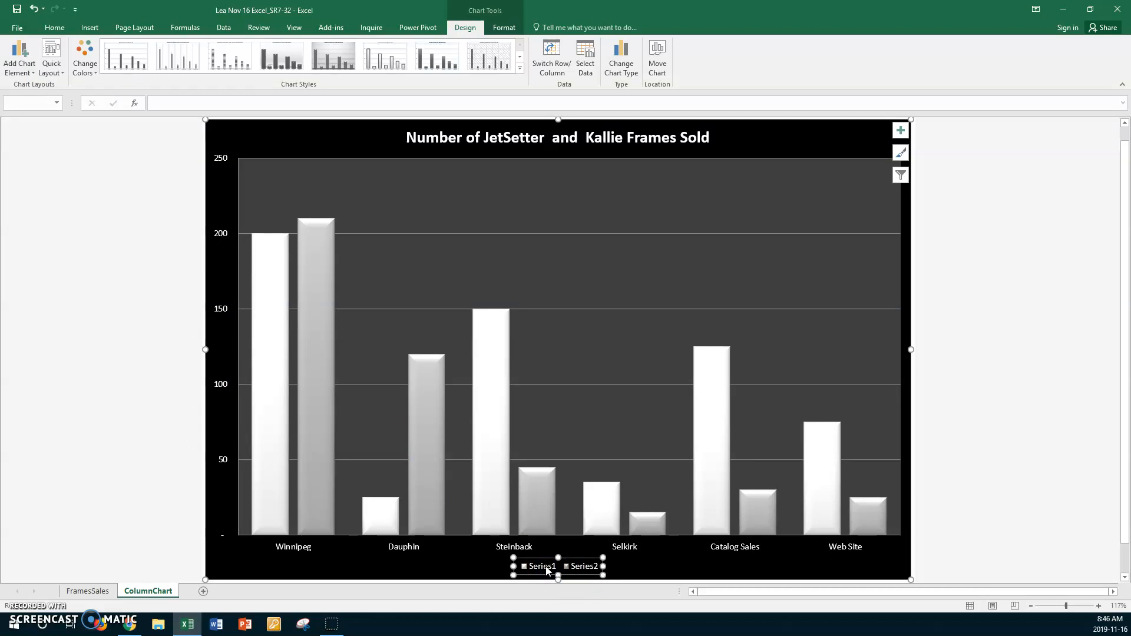
pyautogui.rightClick(547, 570)
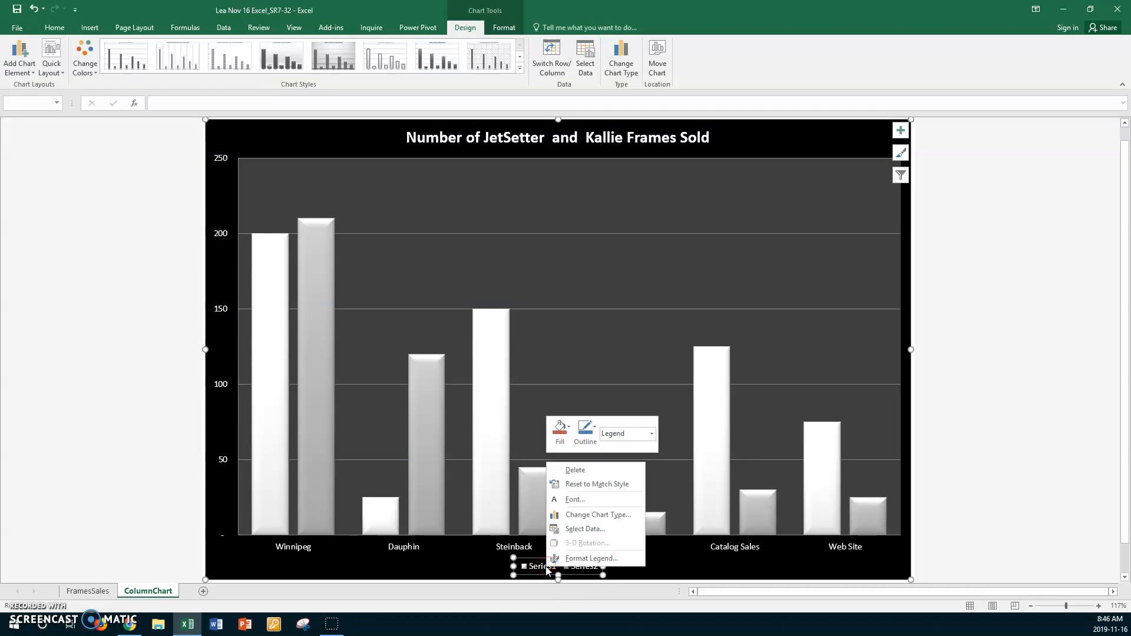
pyautogui.click(584, 528)
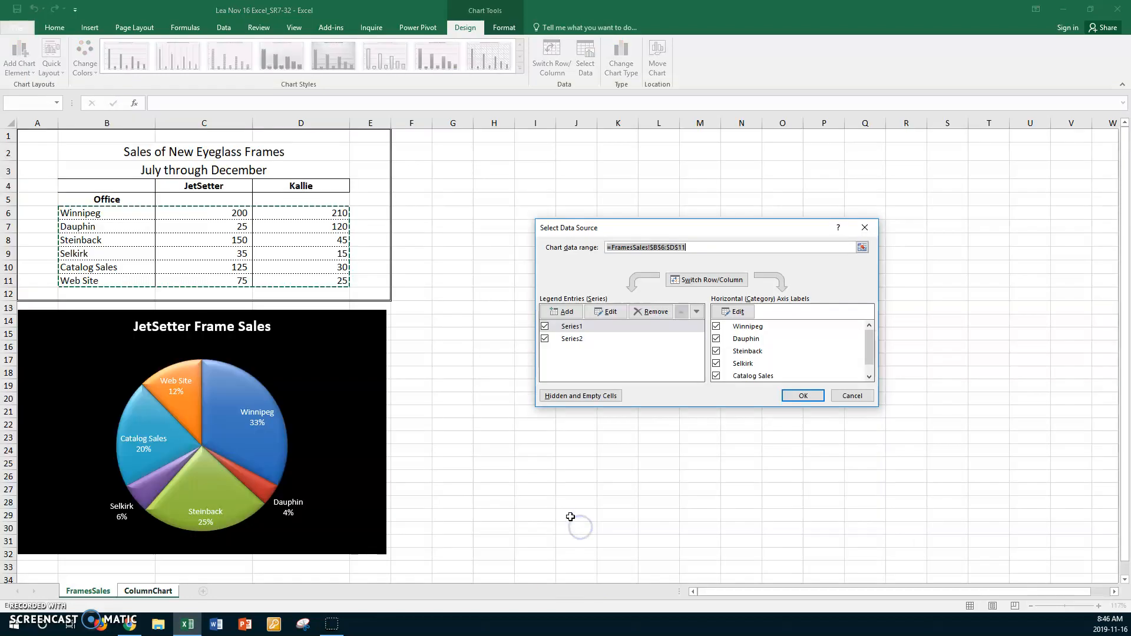
pyautogui.click(575, 327)
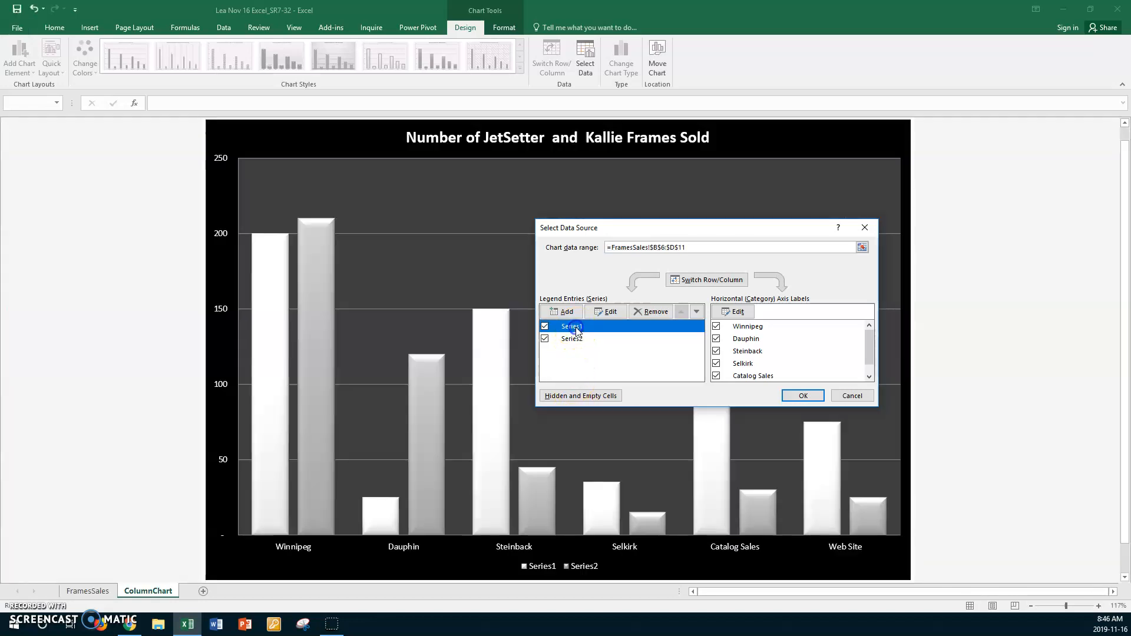
pyautogui.click(607, 311)
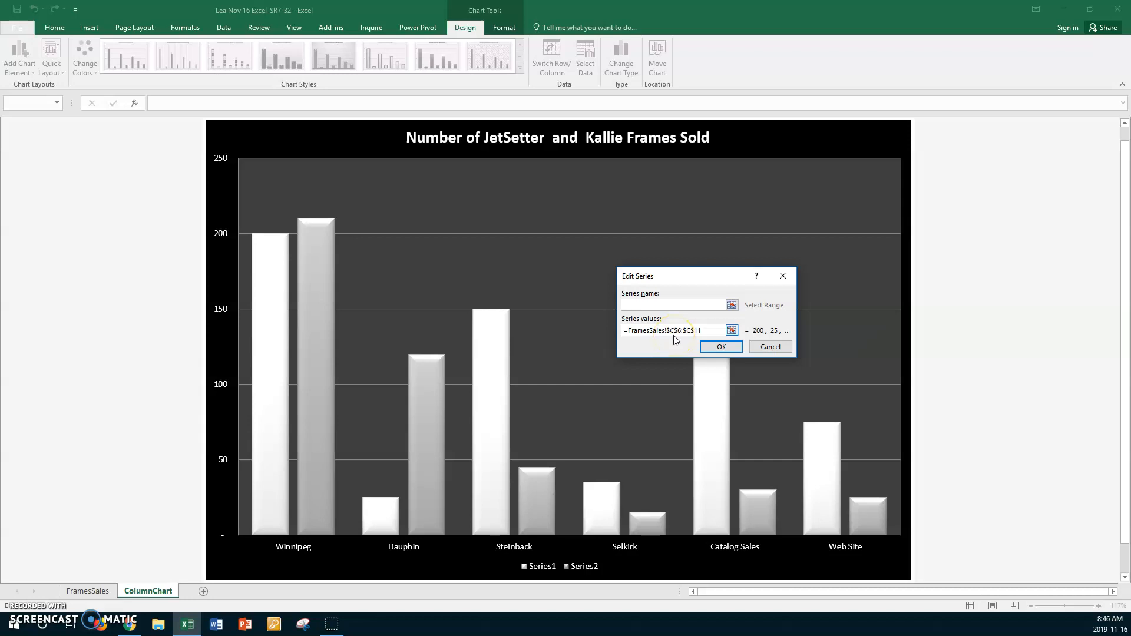
pyautogui.click(644, 305)
pyautogui.write('JetSetter')
pyautogui.click(714, 347)
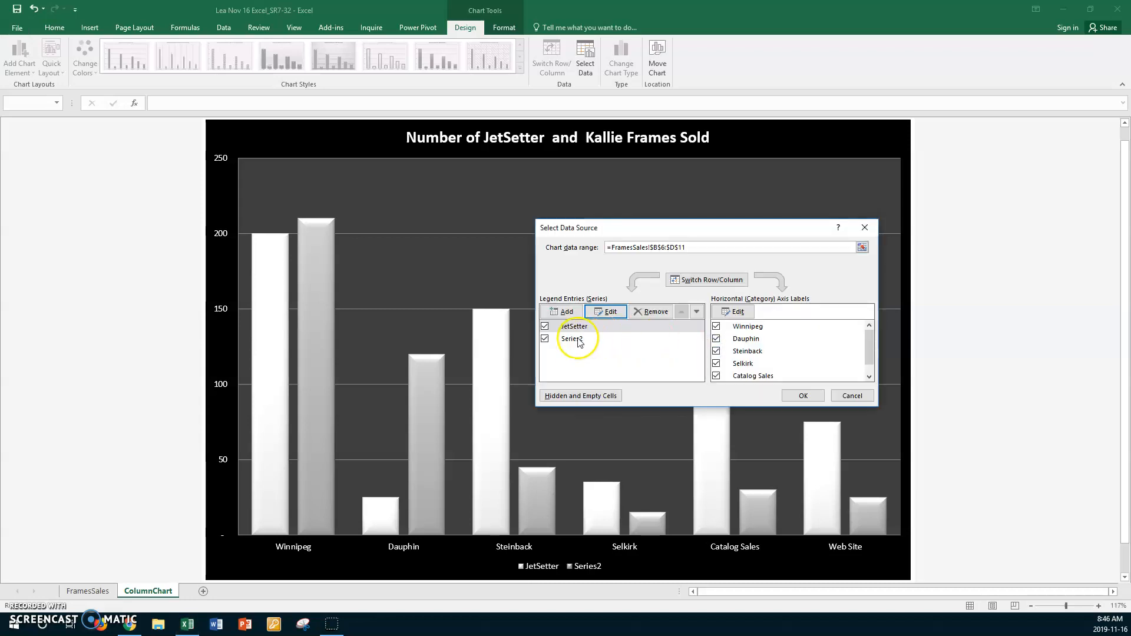
# - Rename the chart's second data series, Series2, as Kallie and apply the data source changes
pyautogui.click(571, 341)
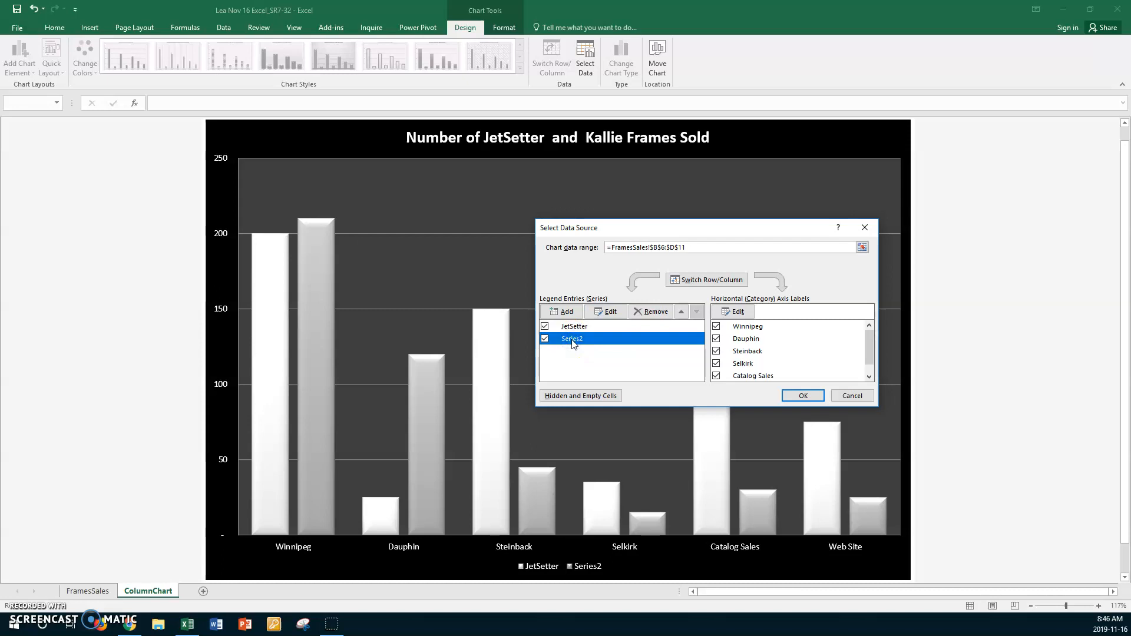
pyautogui.click(608, 312)
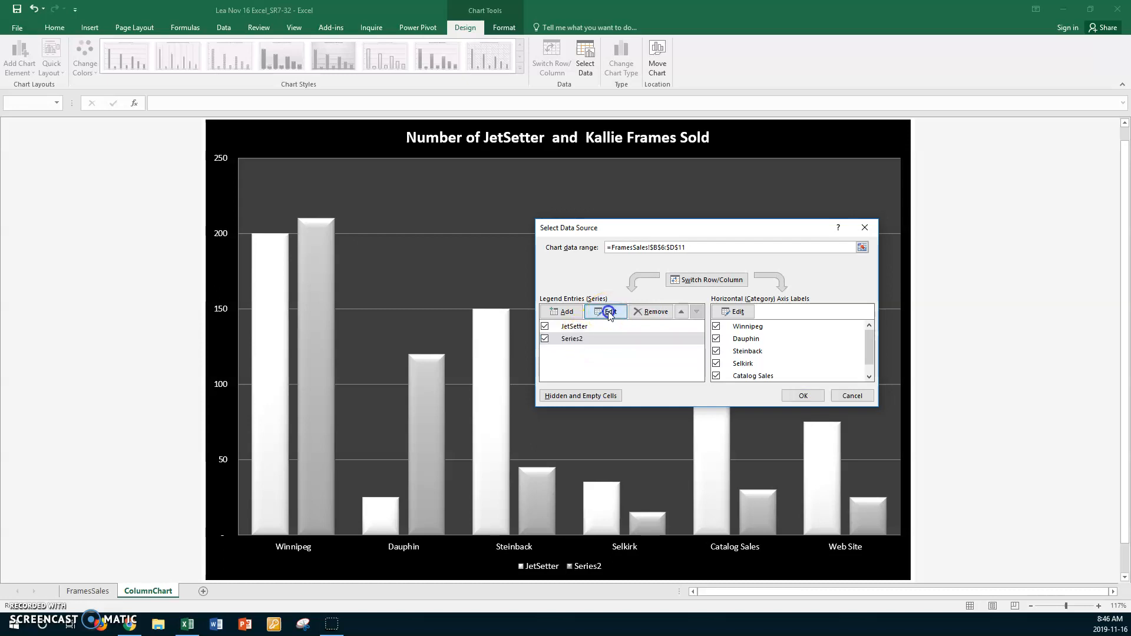
pyautogui.click(679, 329)
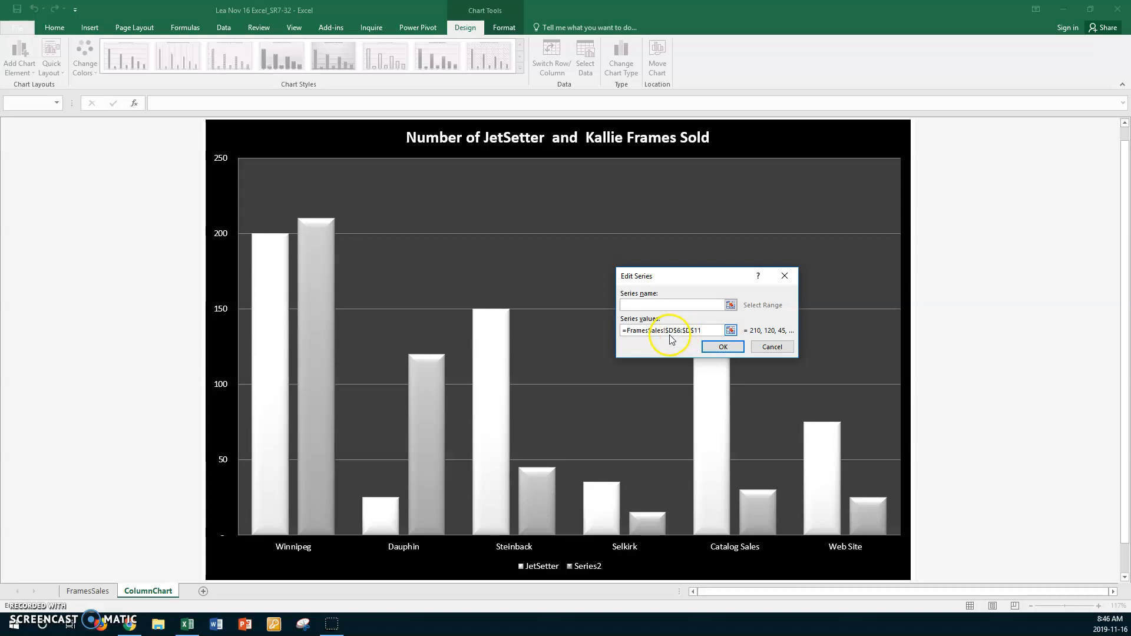
pyautogui.click(665, 306)
pyautogui.click(709, 349)
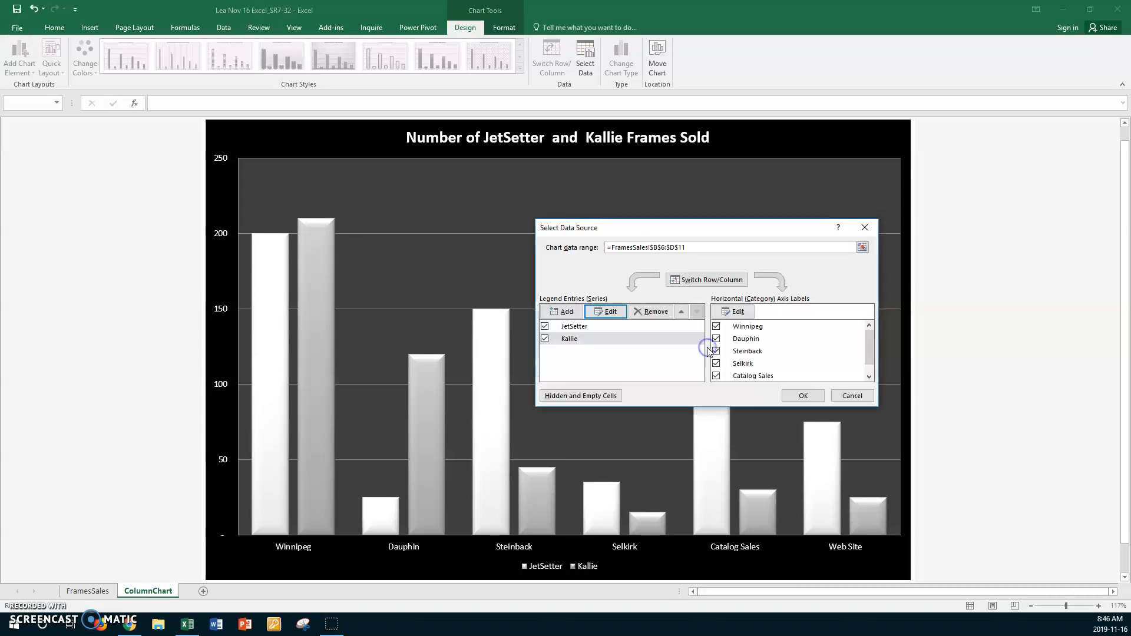
pyautogui.click(802, 395)
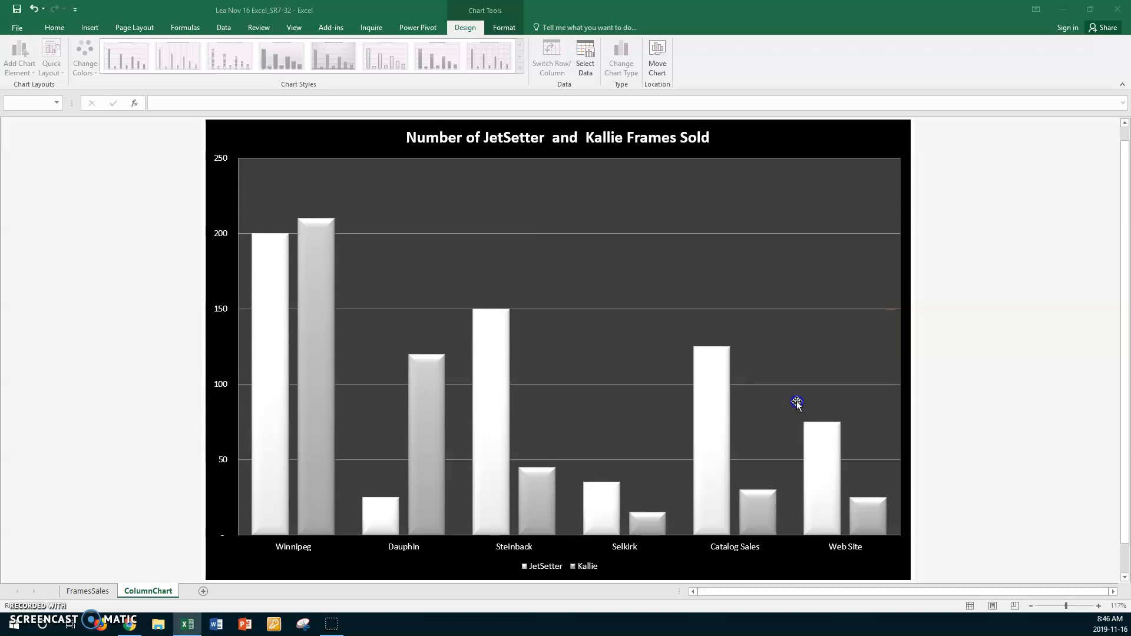
pyautogui.click(650, 564)
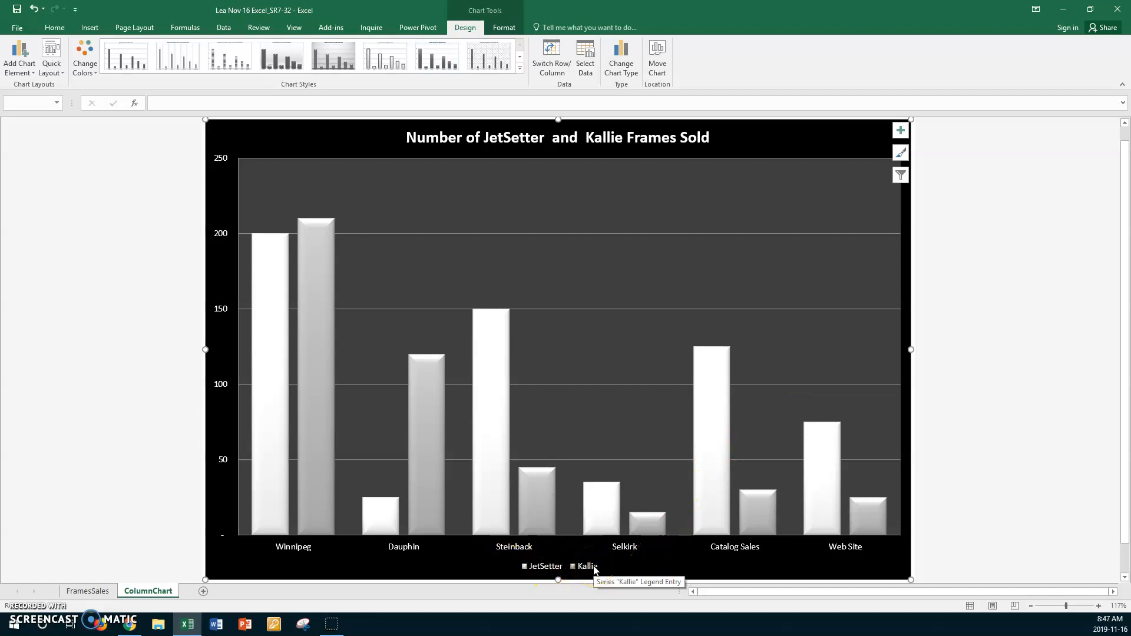
pyautogui.click(27, 610)
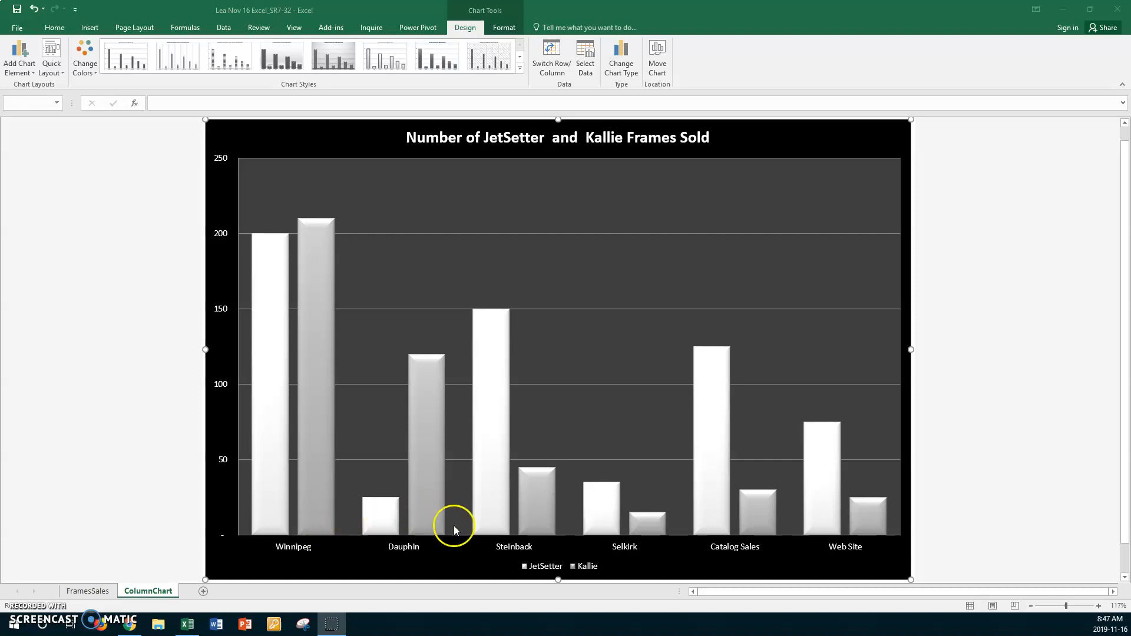
# - Increase the font size of the column chart's legend to 16
pyautogui.click(544, 568)
pyautogui.click(545, 568)
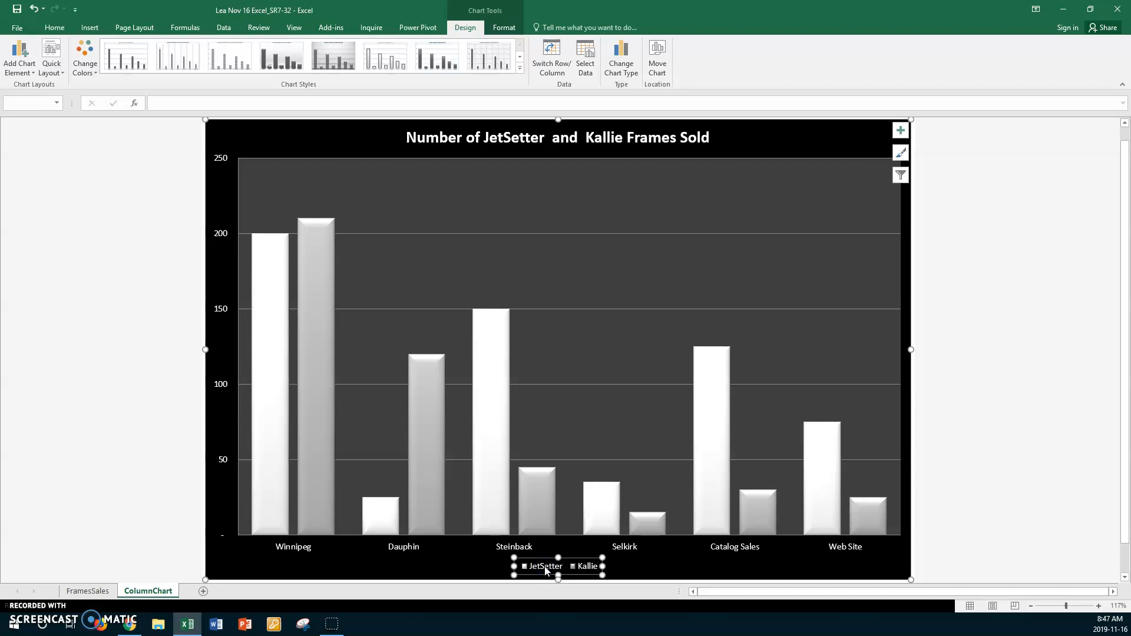
pyautogui.click(54, 28)
pyautogui.click(192, 49)
pyautogui.click(192, 49)
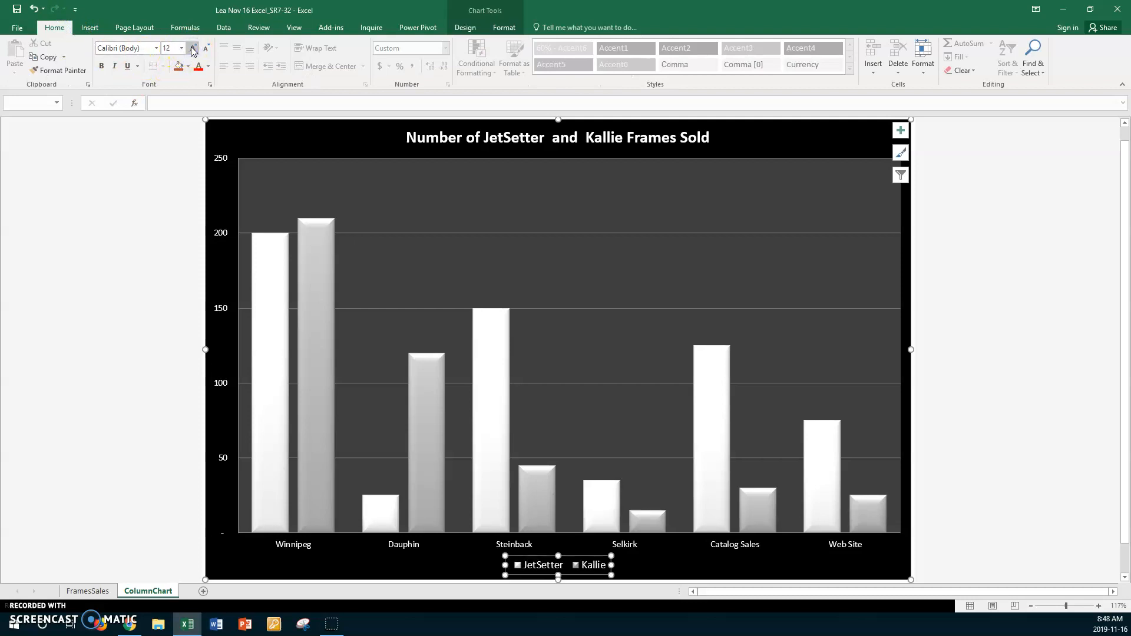
pyautogui.click(193, 50)
pyautogui.click(193, 49)
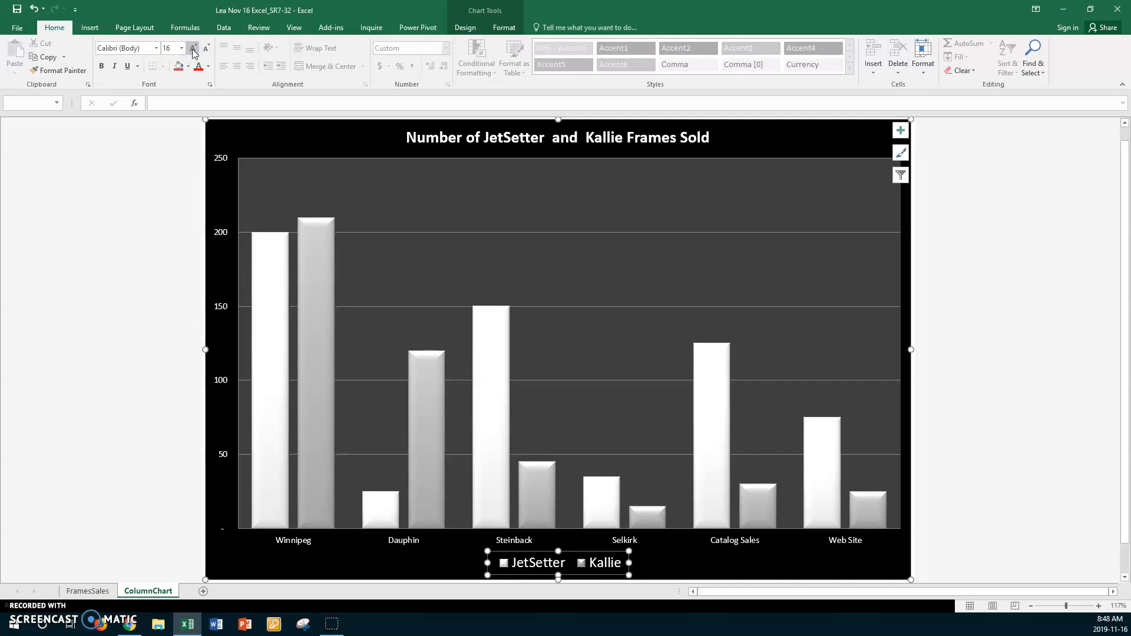
# - Try purple for the legend text and replace it with a bright magenta from the standard color palette
pyautogui.click(209, 67)
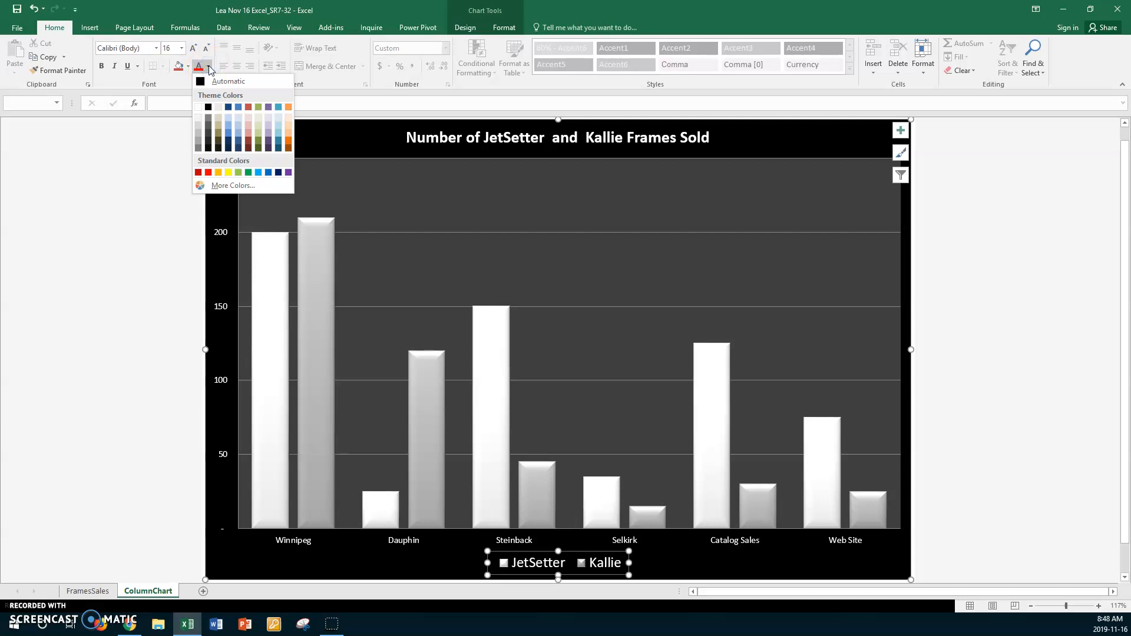
pyautogui.click(288, 172)
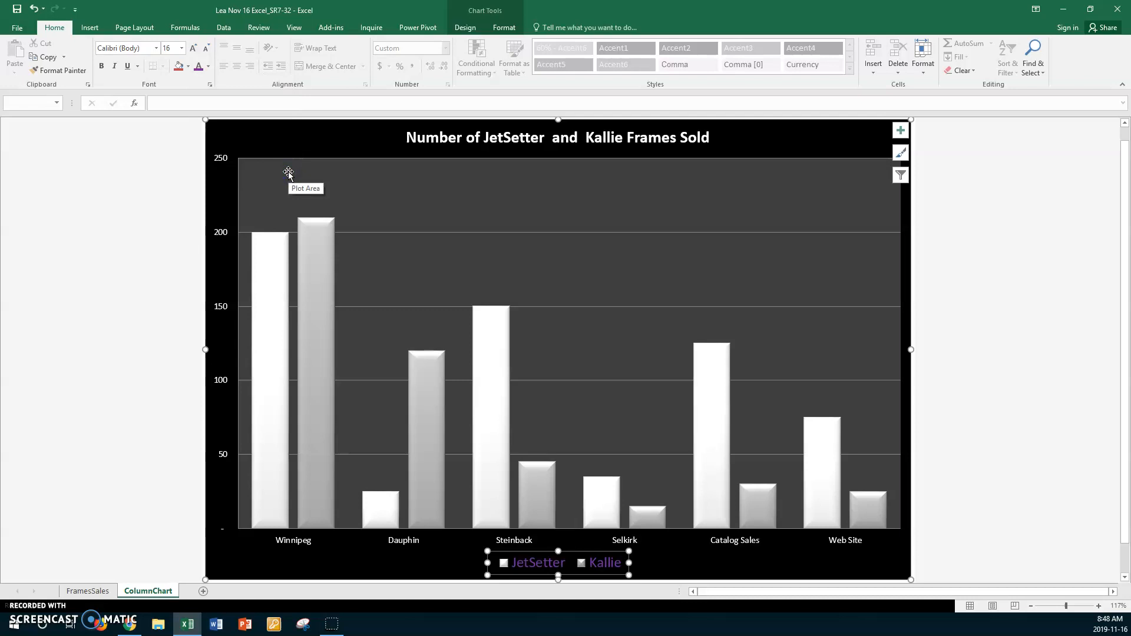
pyautogui.click(211, 68)
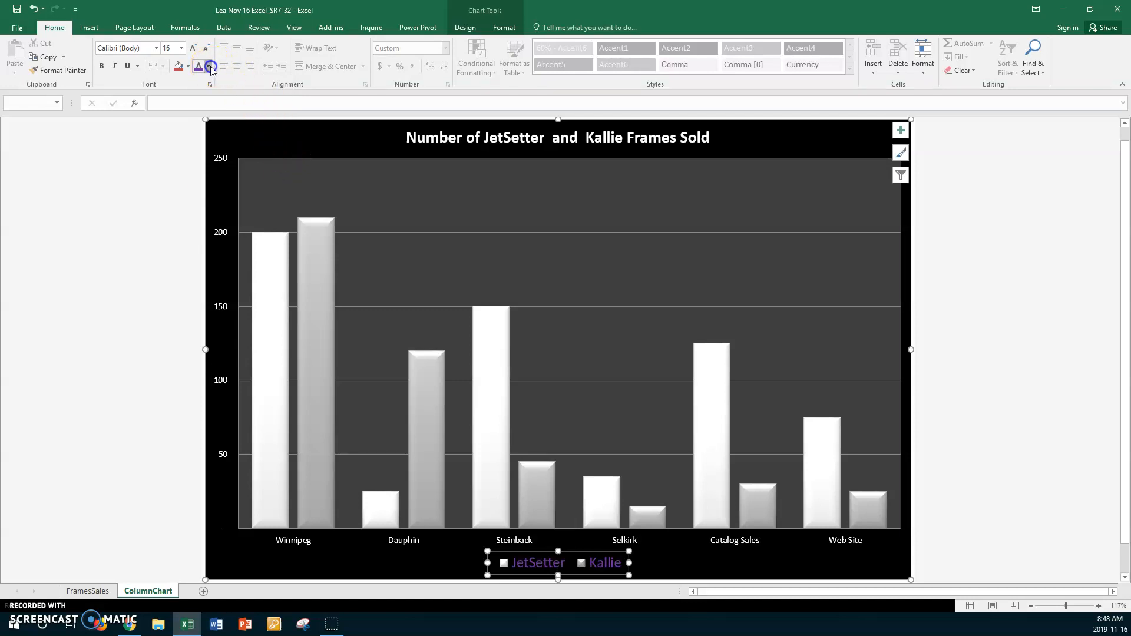
pyautogui.click(235, 187)
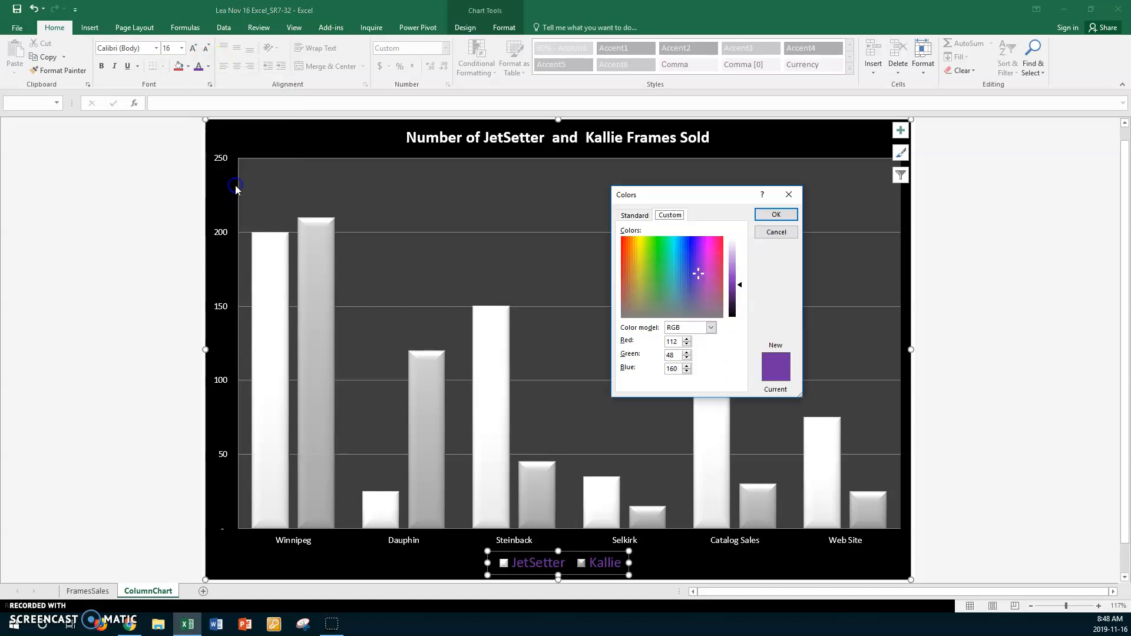
pyautogui.click(633, 215)
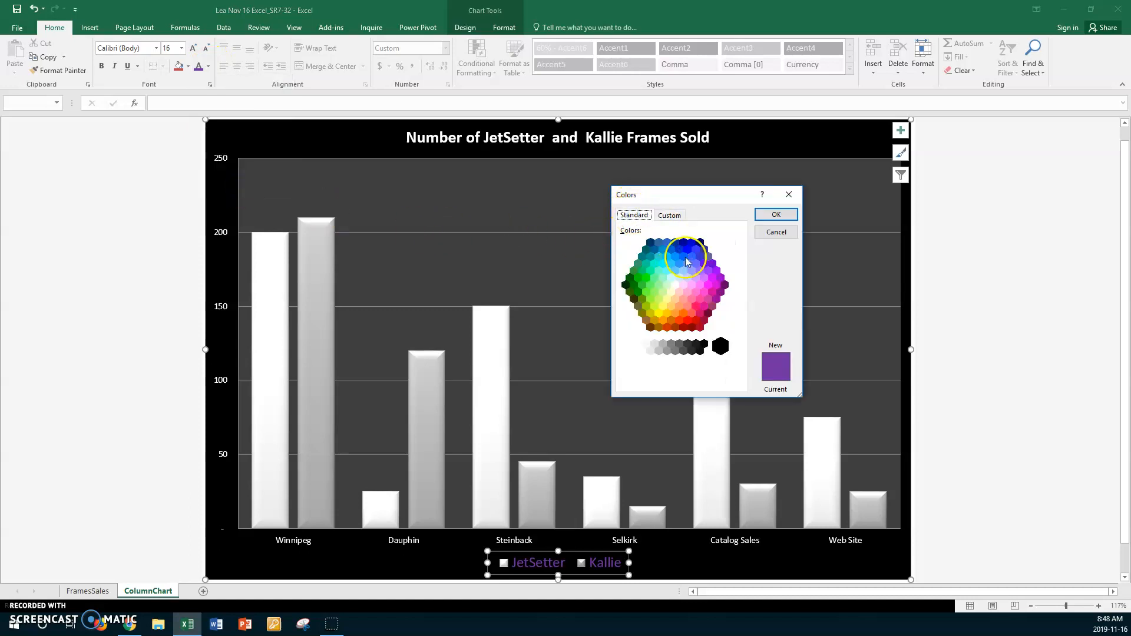
pyautogui.click(709, 288)
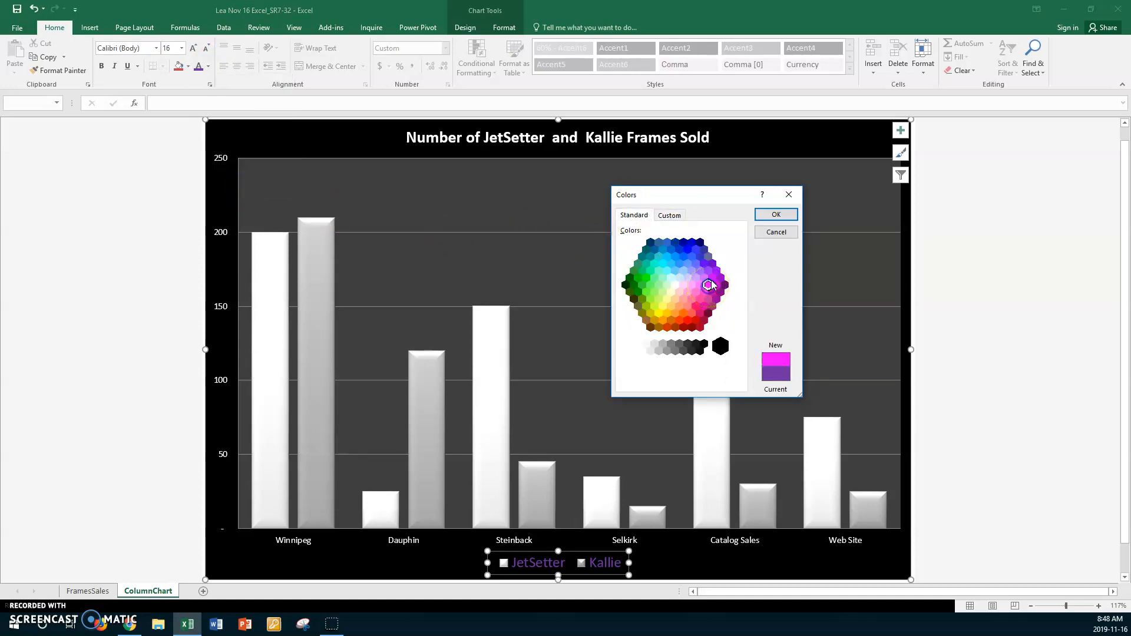
pyautogui.click(773, 215)
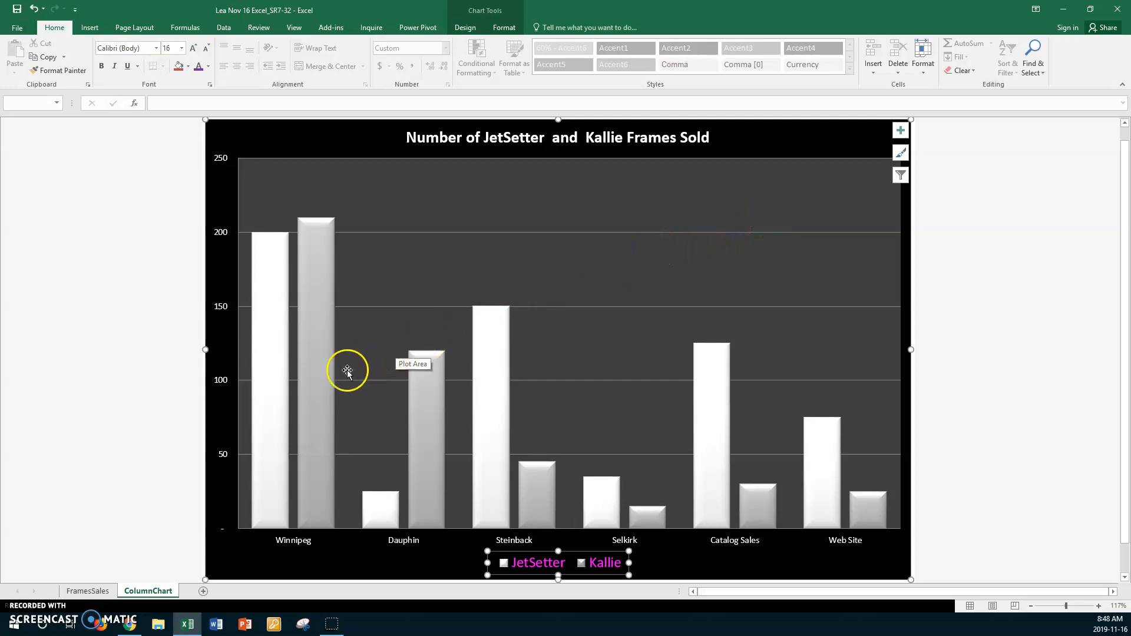
# - Open the fill formatting options for the JetSetter data series and apply a gradient fill
pyautogui.click(278, 378)
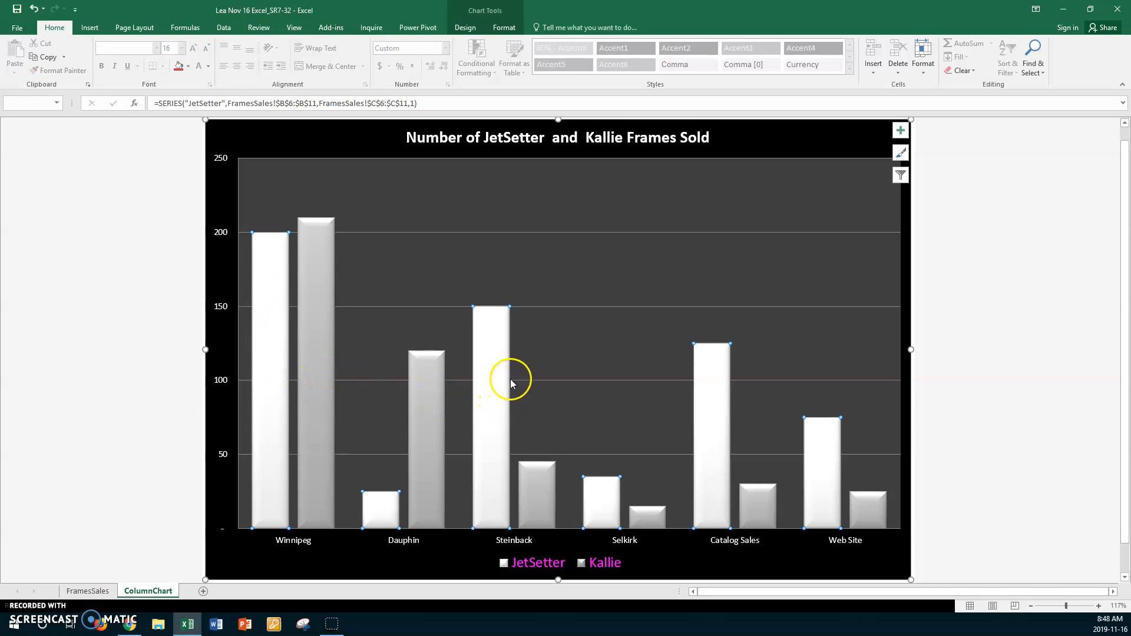
pyautogui.click(496, 360)
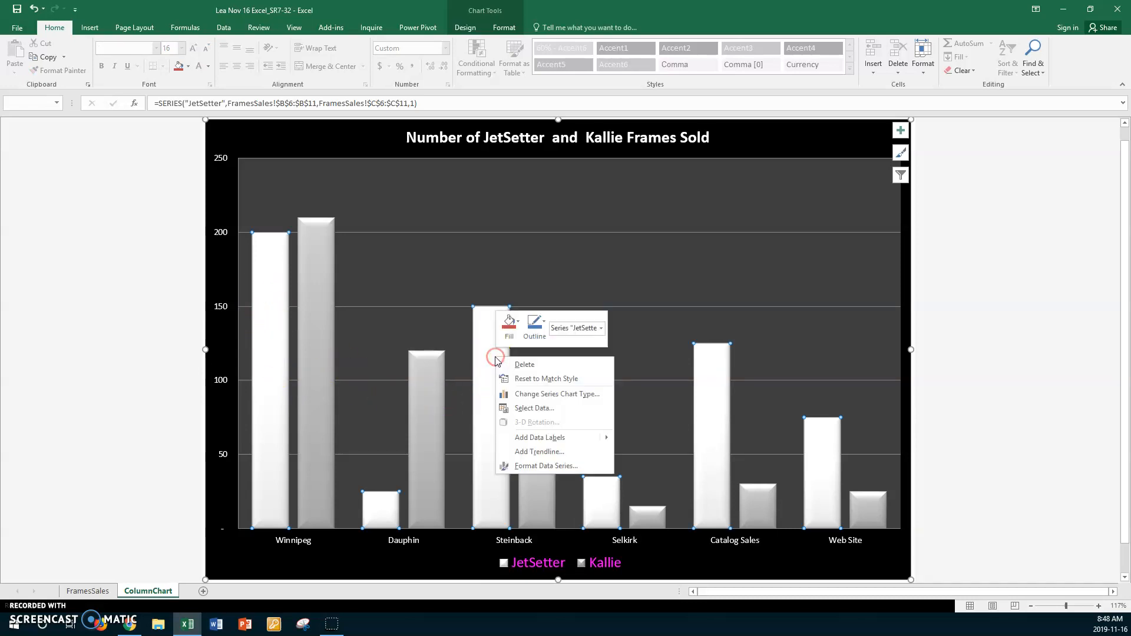
pyautogui.click(543, 465)
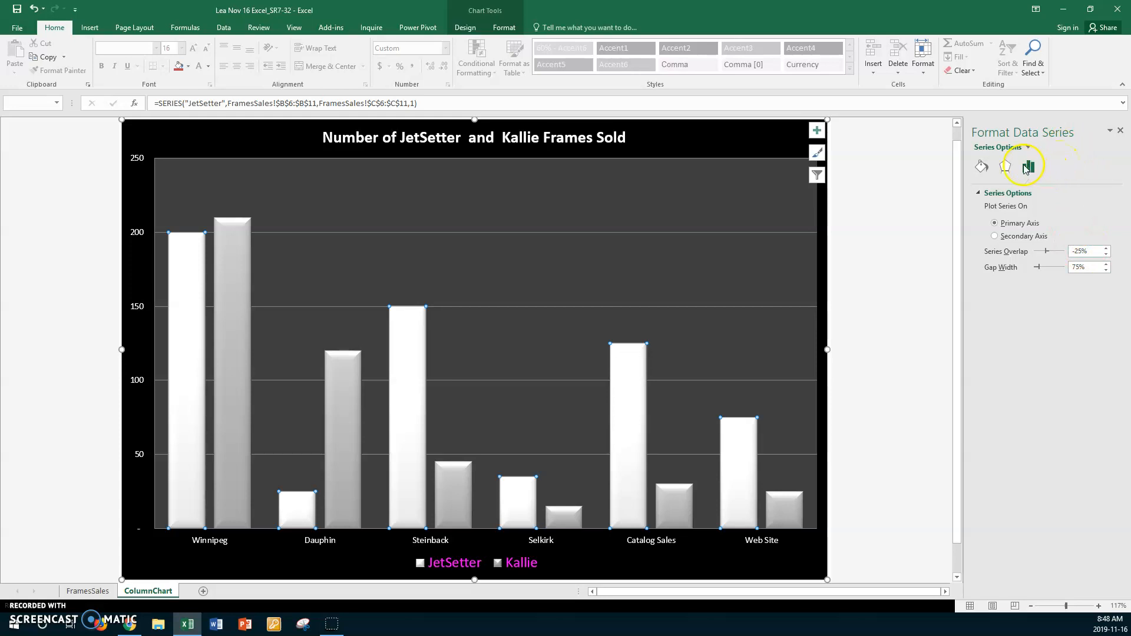
pyautogui.click(982, 168)
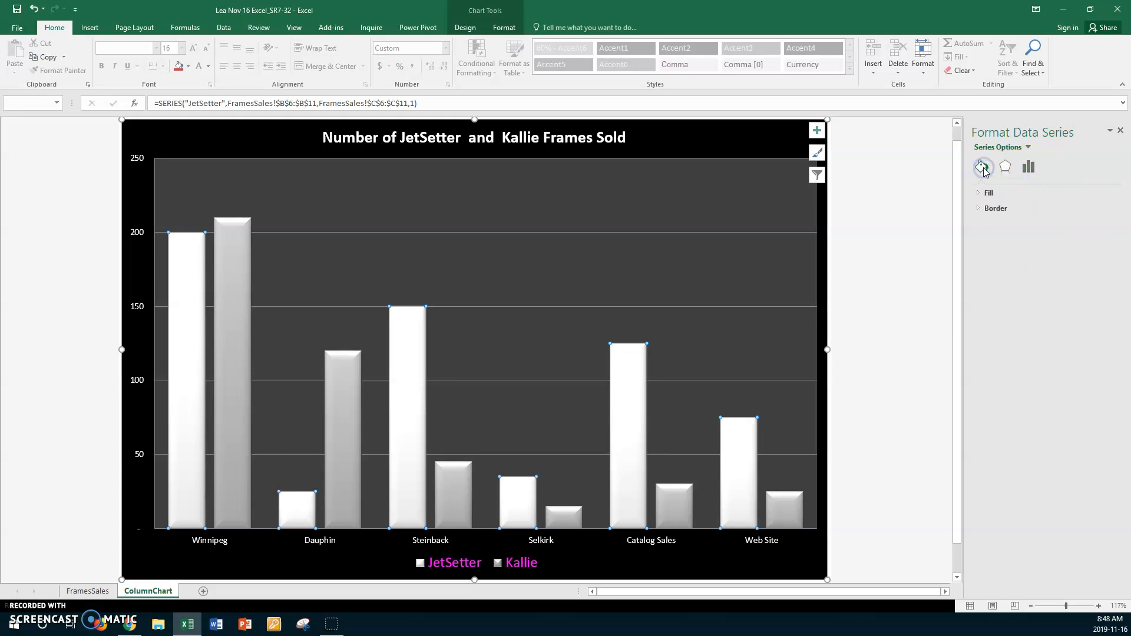
pyautogui.click(979, 193)
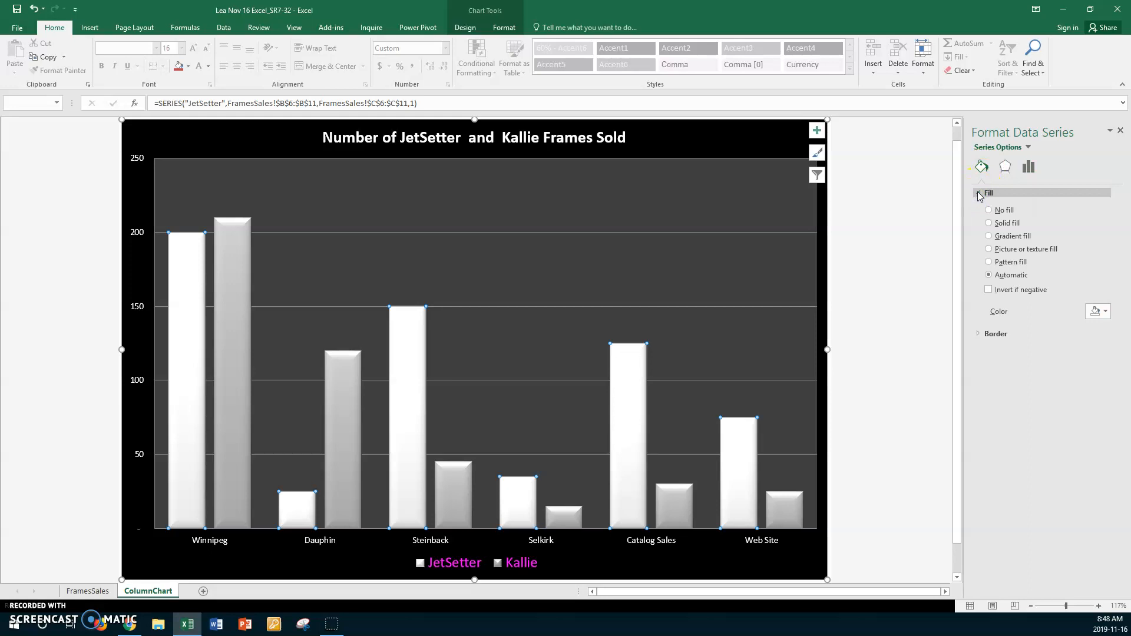
pyautogui.click(989, 236)
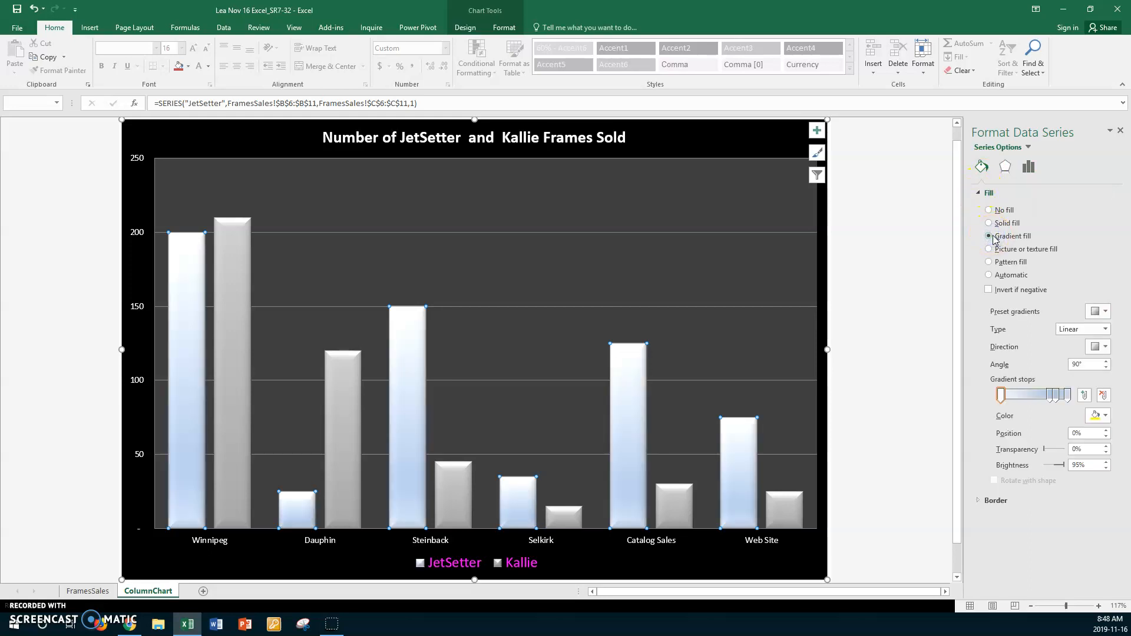
# - Try the last red radial preset gradient on the JetSetter columns and replace it with Medium Gradient - Accent 2
pyautogui.click(980, 311)
pyautogui.click(1098, 311)
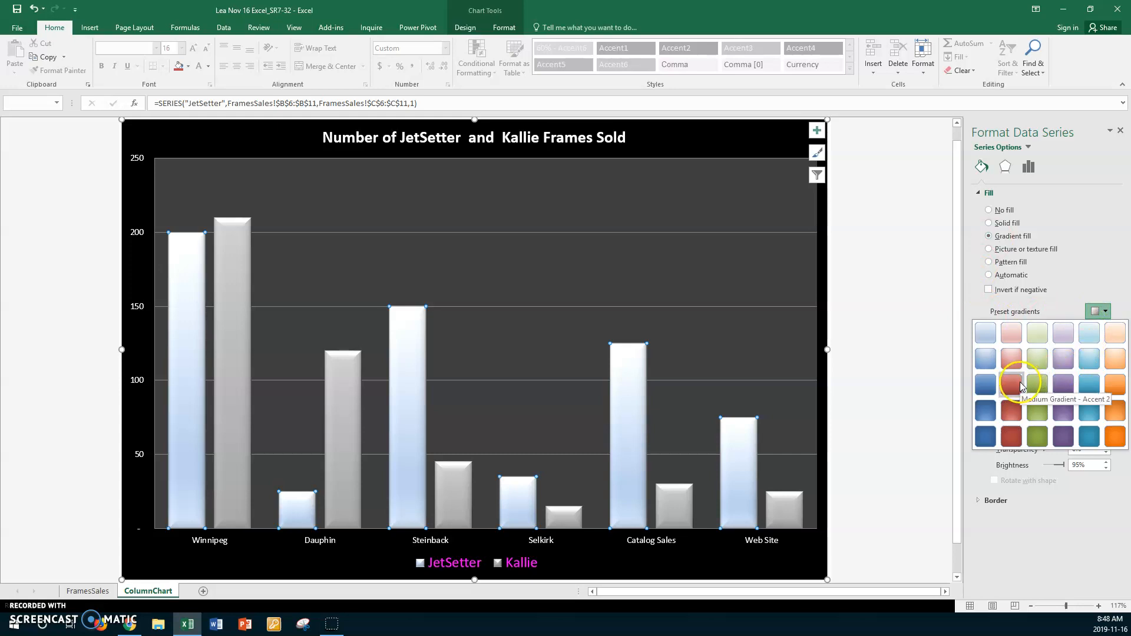
pyautogui.click(1014, 437)
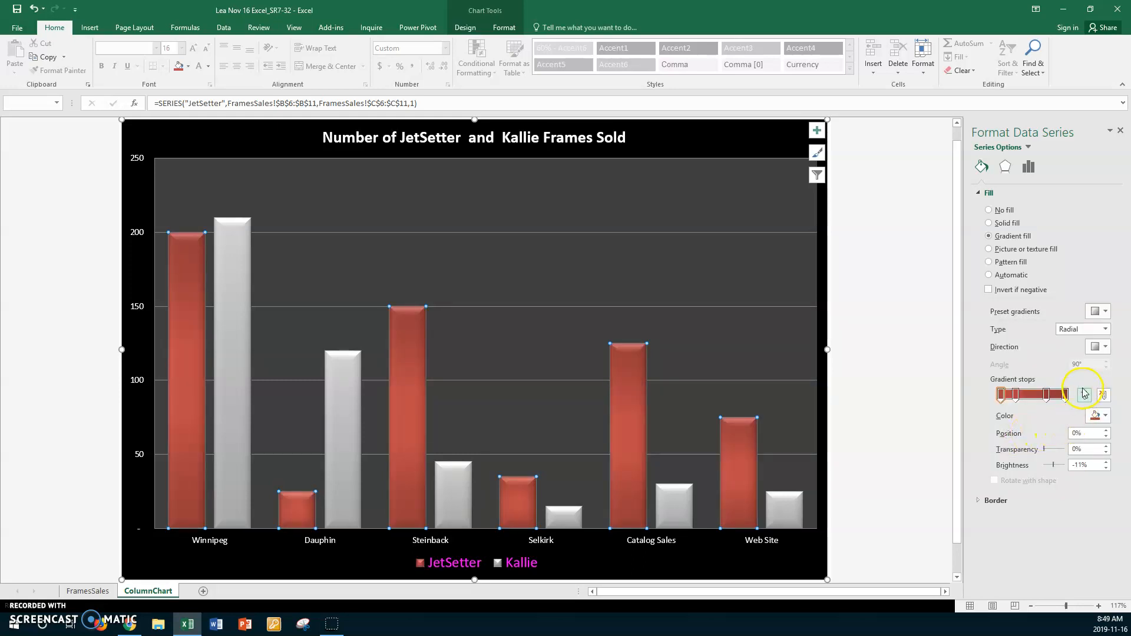
pyautogui.click(1106, 313)
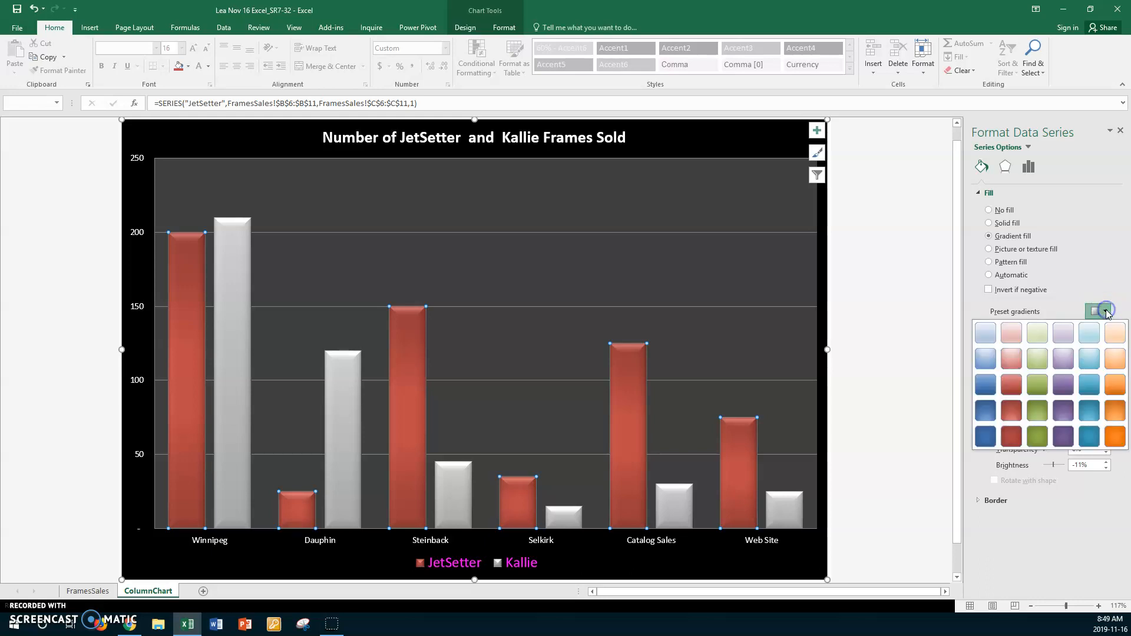
pyautogui.click(1020, 387)
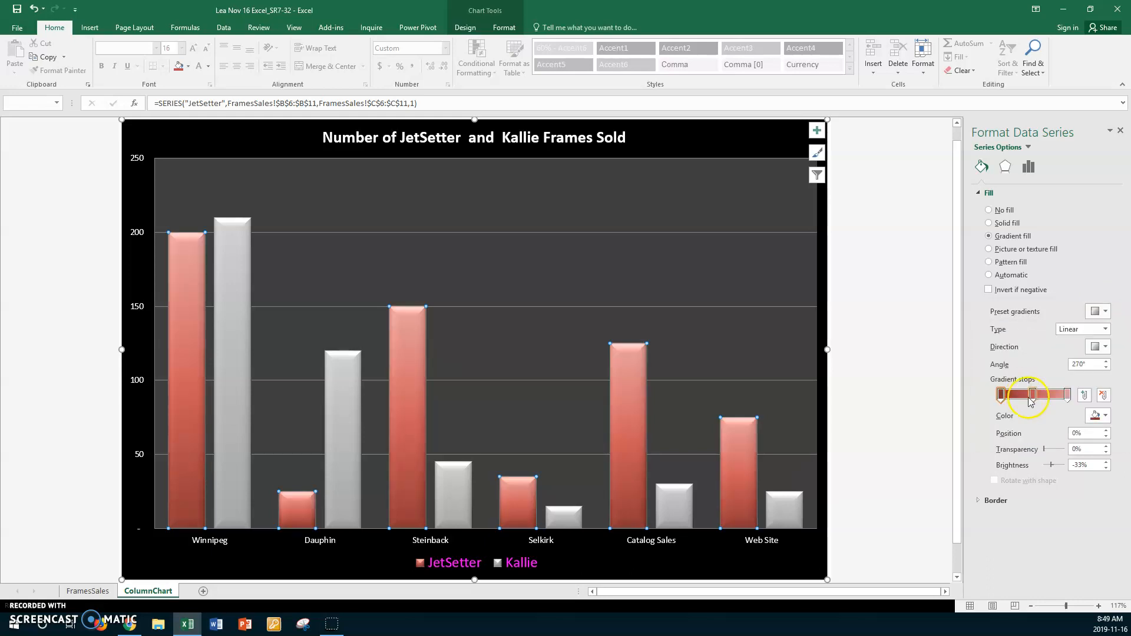
# - Try a standard orange middle gradient stop at 44% and a theme red first stop for the JetSetter columns
pyautogui.moveTo(1035, 398)
pyautogui.mouseDown()
pyautogui.moveTo(1049, 399)
pyautogui.moveTo(1032, 399)
pyautogui.mouseUp()
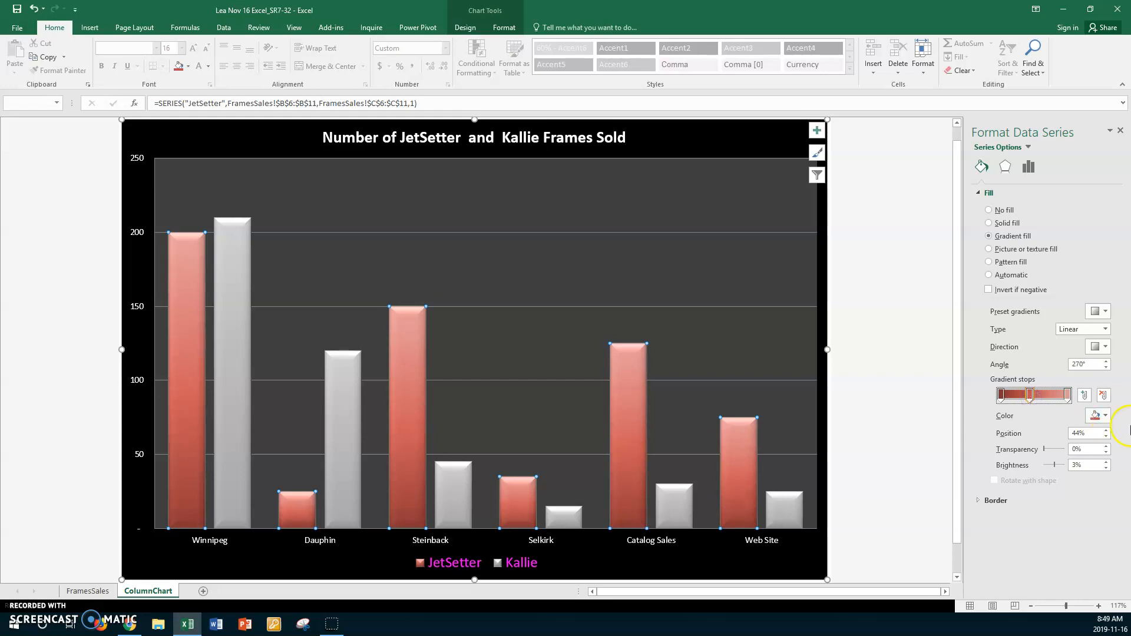
pyautogui.click(1107, 416)
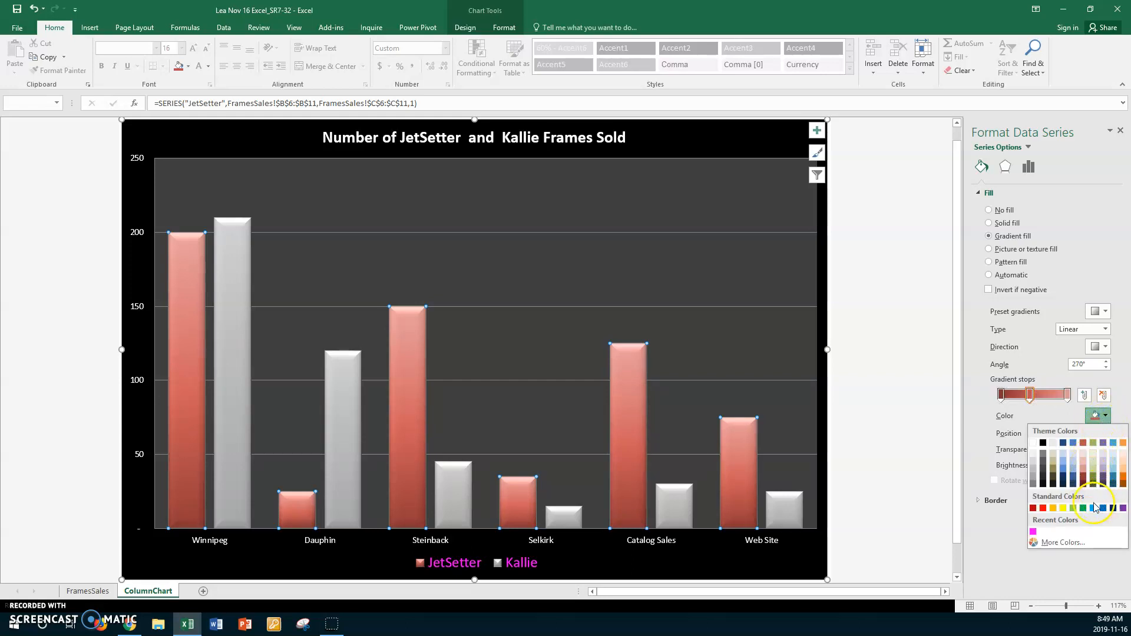
pyautogui.click(1054, 508)
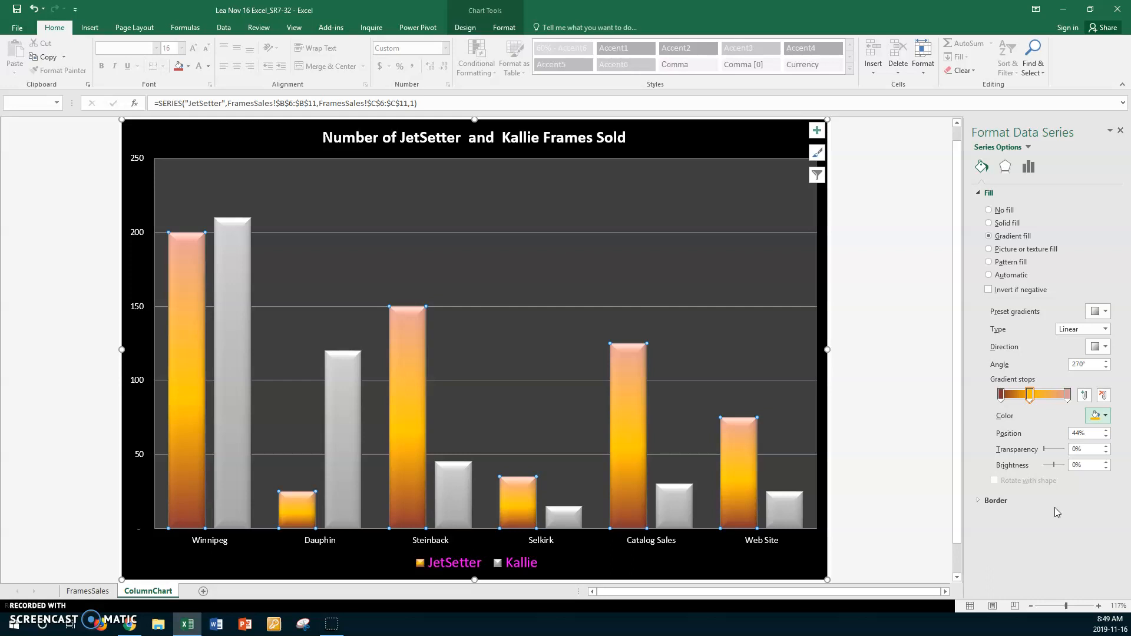
pyautogui.click(1003, 402)
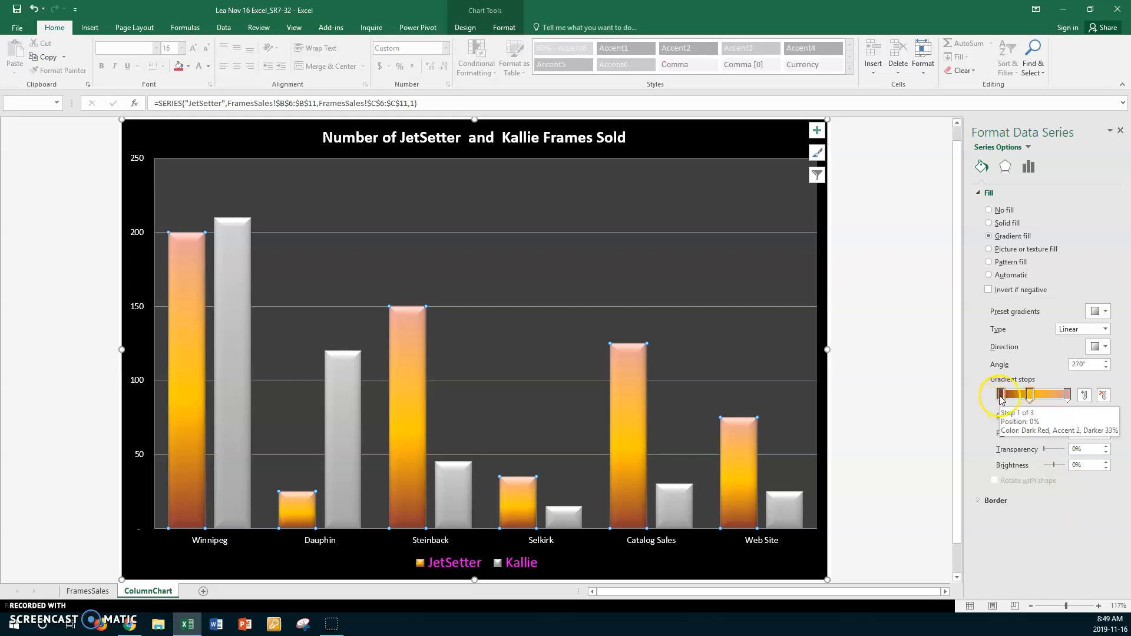
pyautogui.click(1110, 418)
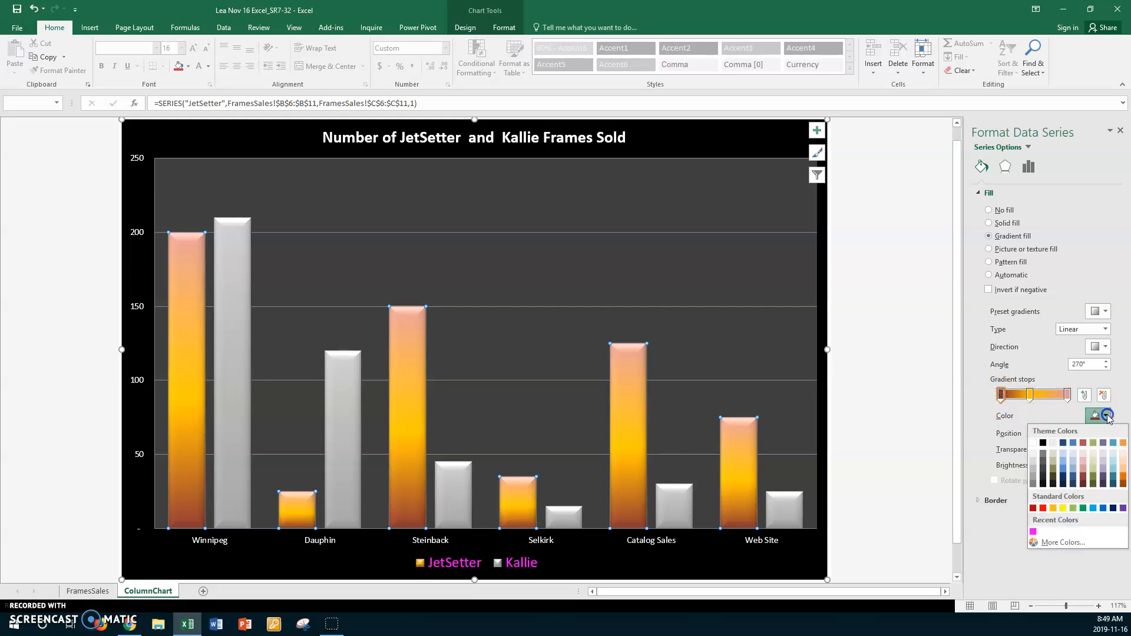
pyautogui.click(1084, 453)
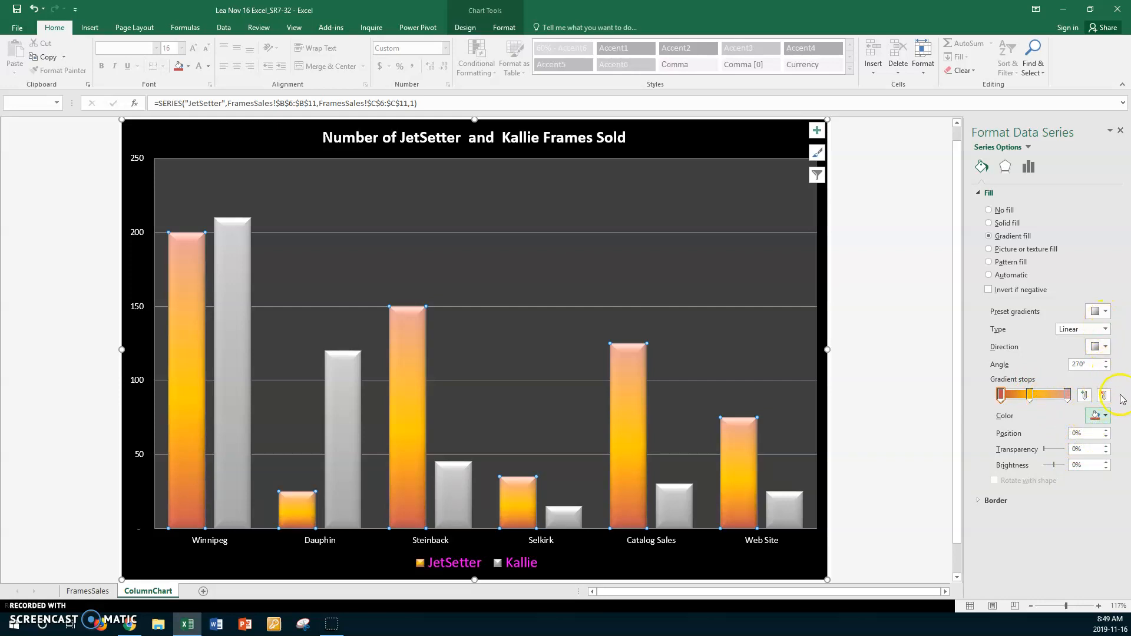
# - Apply the last red radial preset gradient to the JetSetter columns and leave a single yellow middle stop at 51%
pyautogui.click(1099, 311)
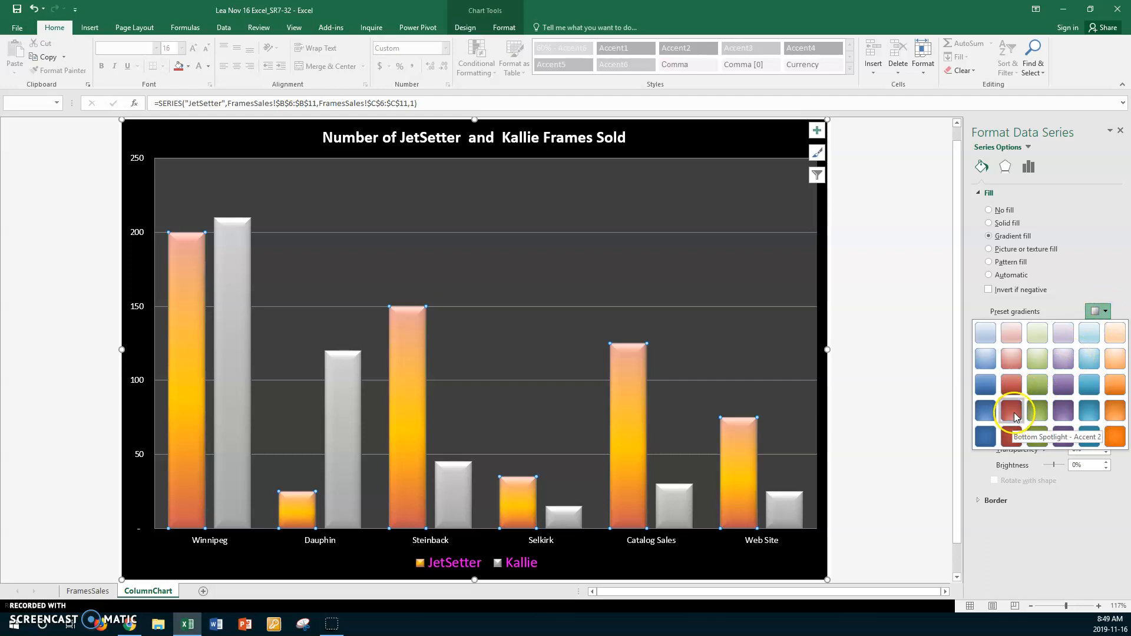
pyautogui.click(1012, 435)
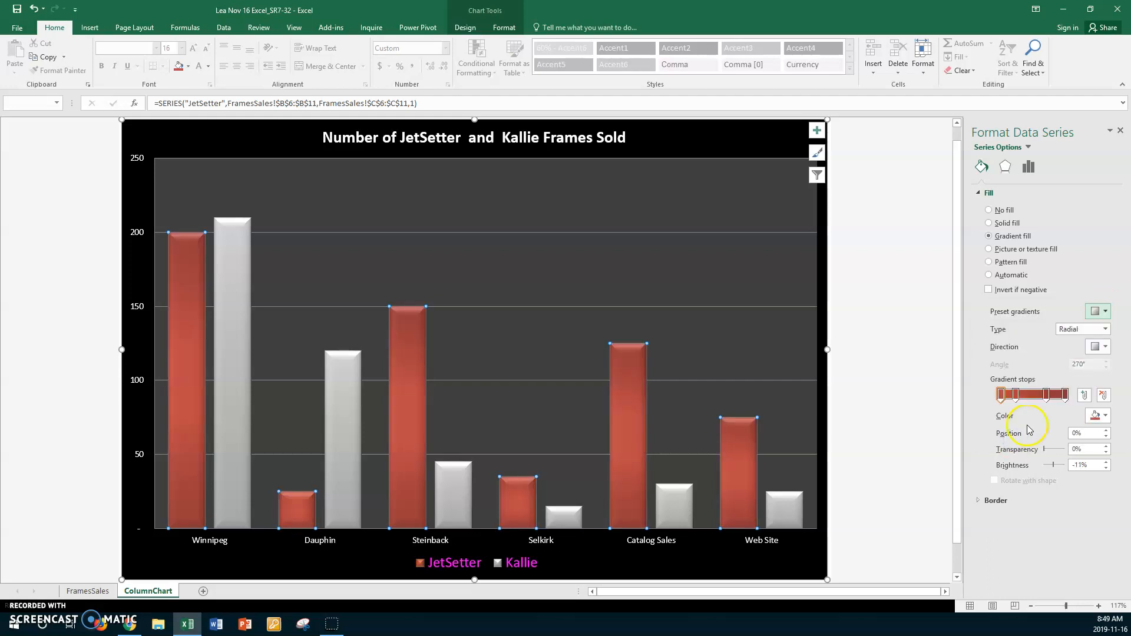
pyautogui.moveTo(1016, 397)
pyautogui.mouseDown()
pyautogui.moveTo(1050, 398)
pyautogui.moveTo(1033, 401)
pyautogui.mouseUp()
pyautogui.click(1103, 395)
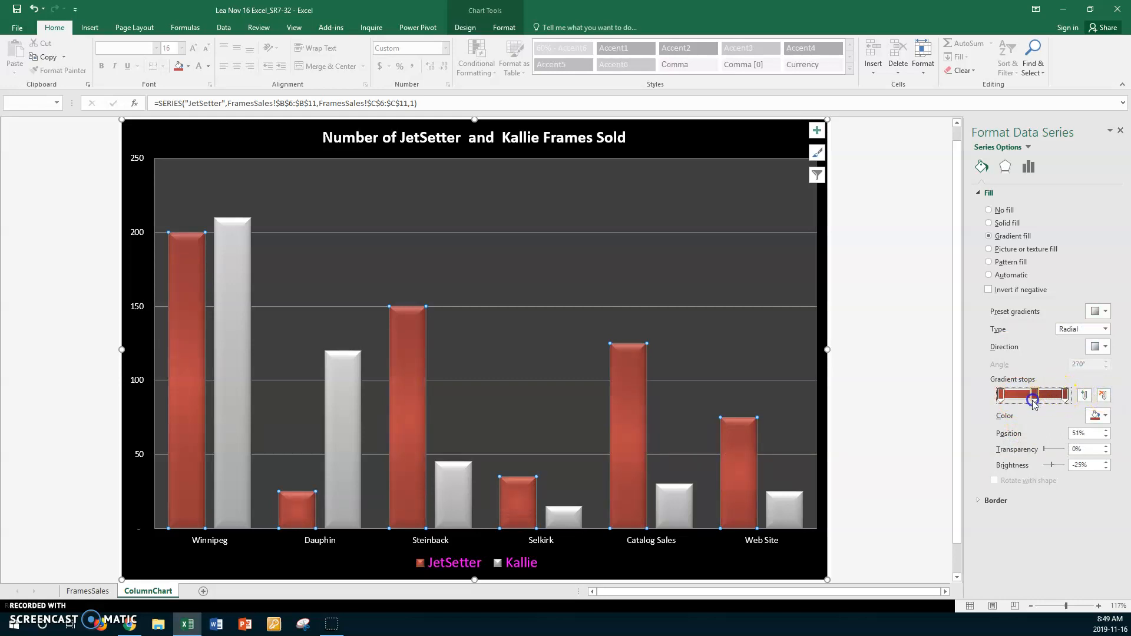
pyautogui.click(1105, 416)
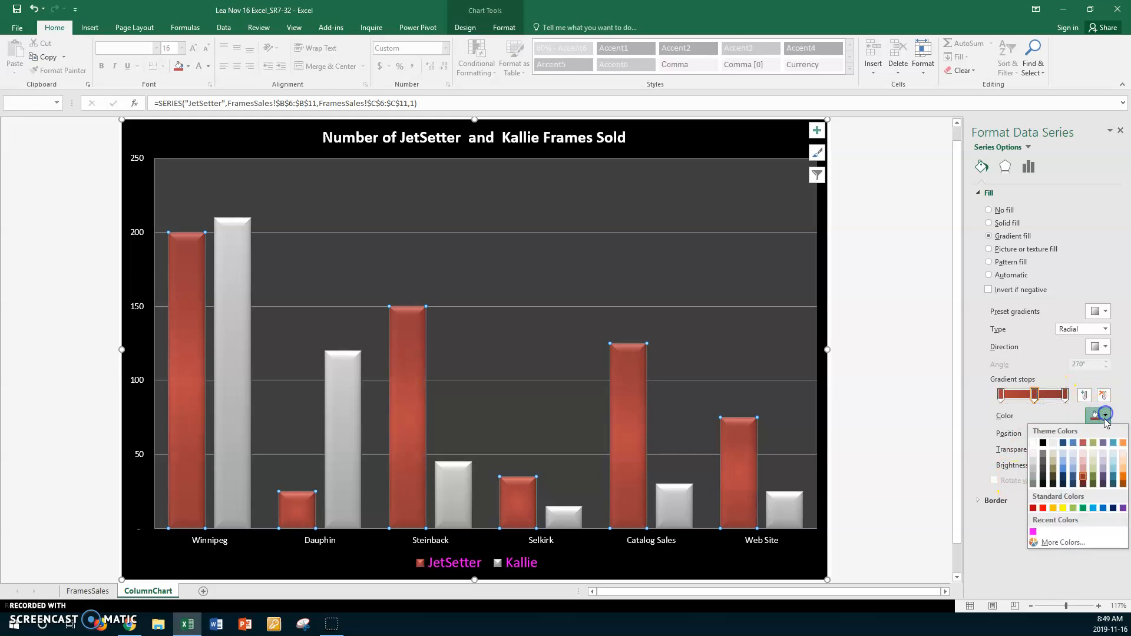
pyautogui.click(1064, 508)
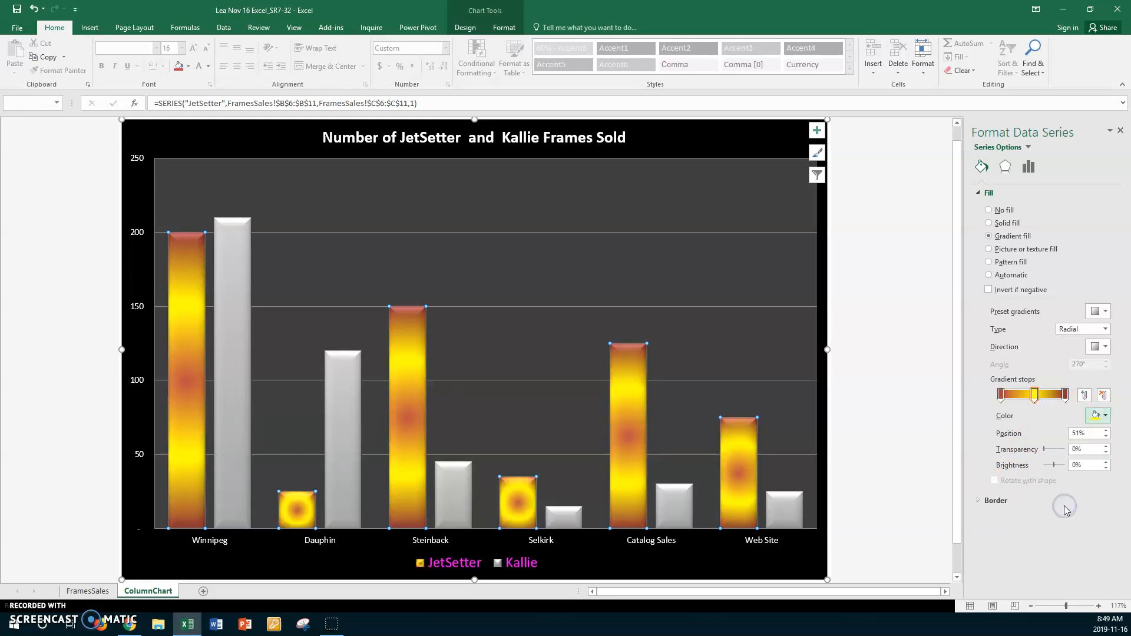
# - Change the JetSetter columns' gradient type to Linear and set its angle to 60°
pyautogui.click(1105, 328)
pyautogui.click(1081, 342)
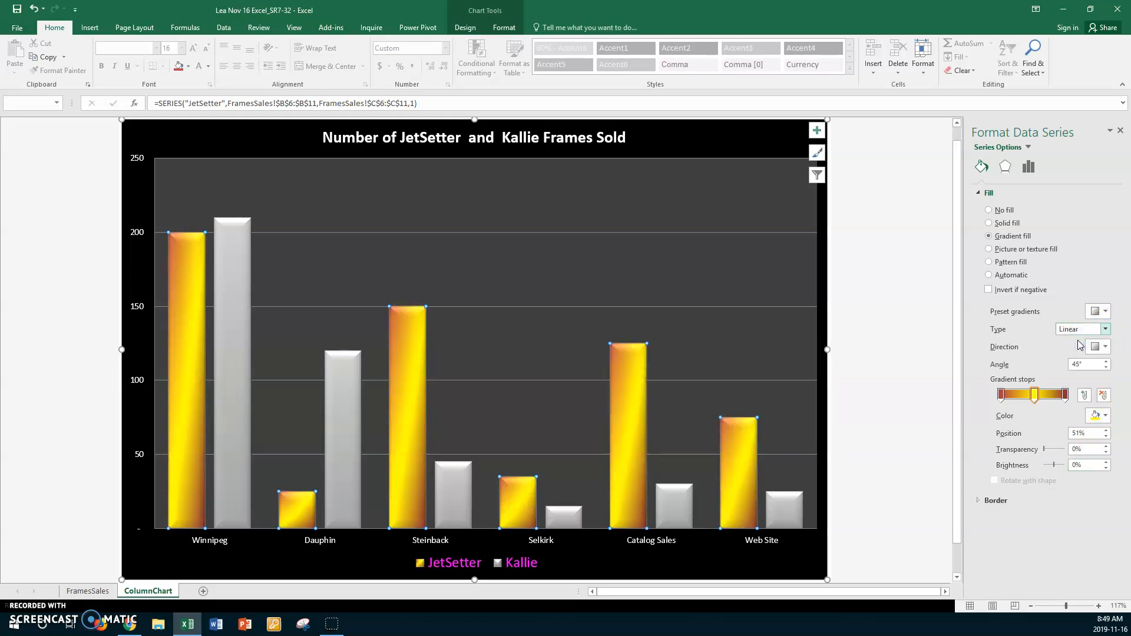
pyautogui.click(1105, 348)
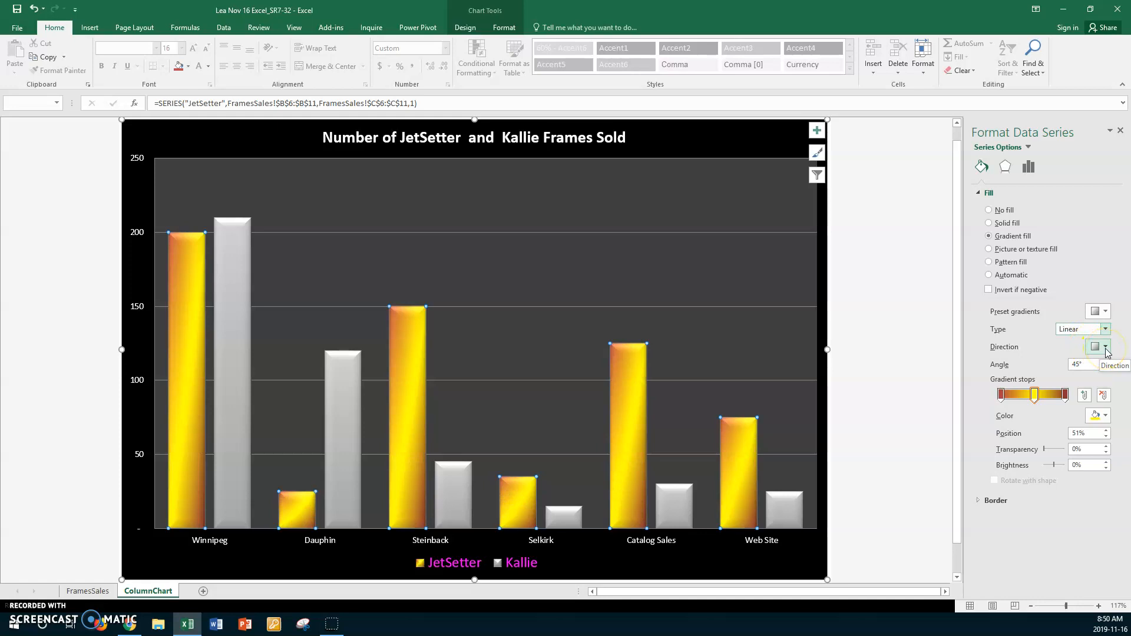
pyautogui.click(1105, 348)
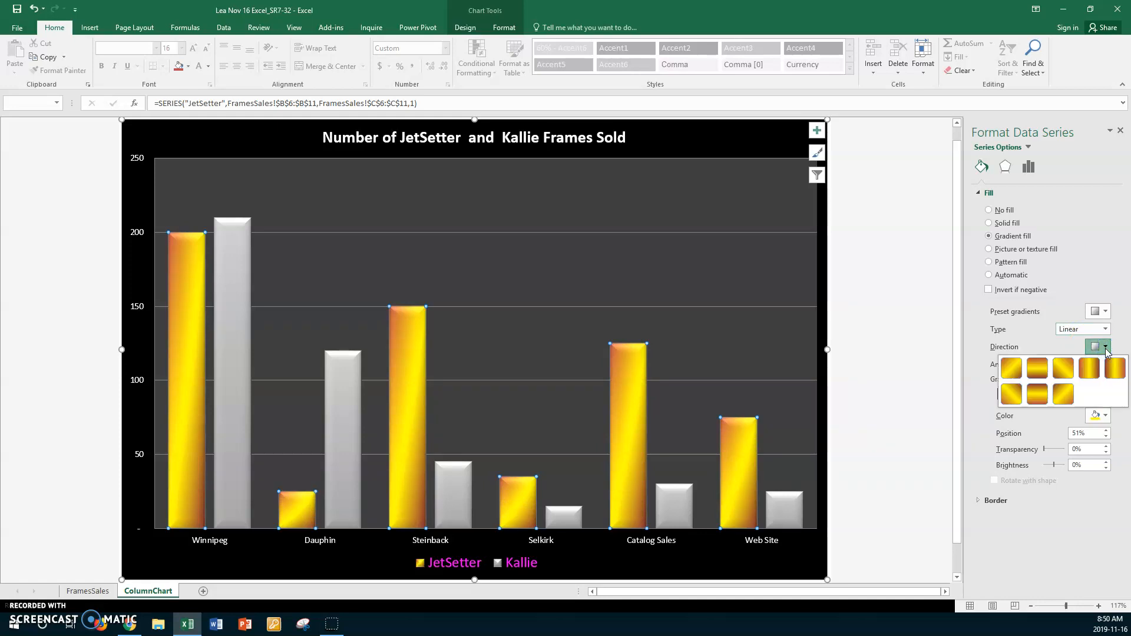
pyautogui.click(1106, 348)
pyautogui.click(1108, 362)
pyautogui.click(1109, 362)
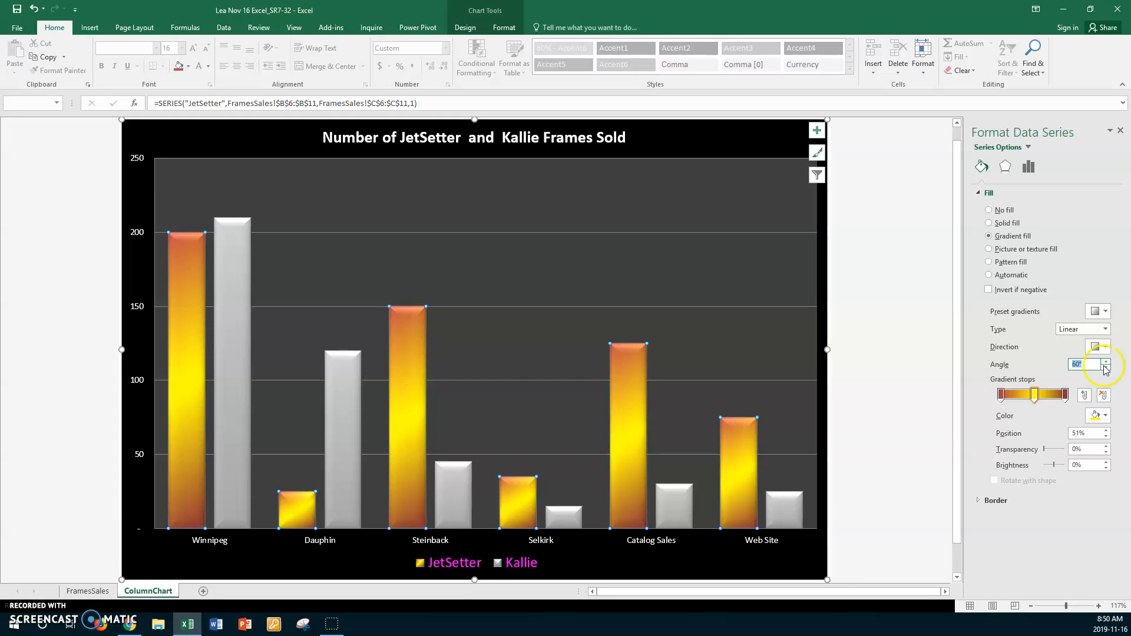
# - Give the Kallie data series a gradient fill using the green Bottom Spotlight preset
pyautogui.click(232, 433)
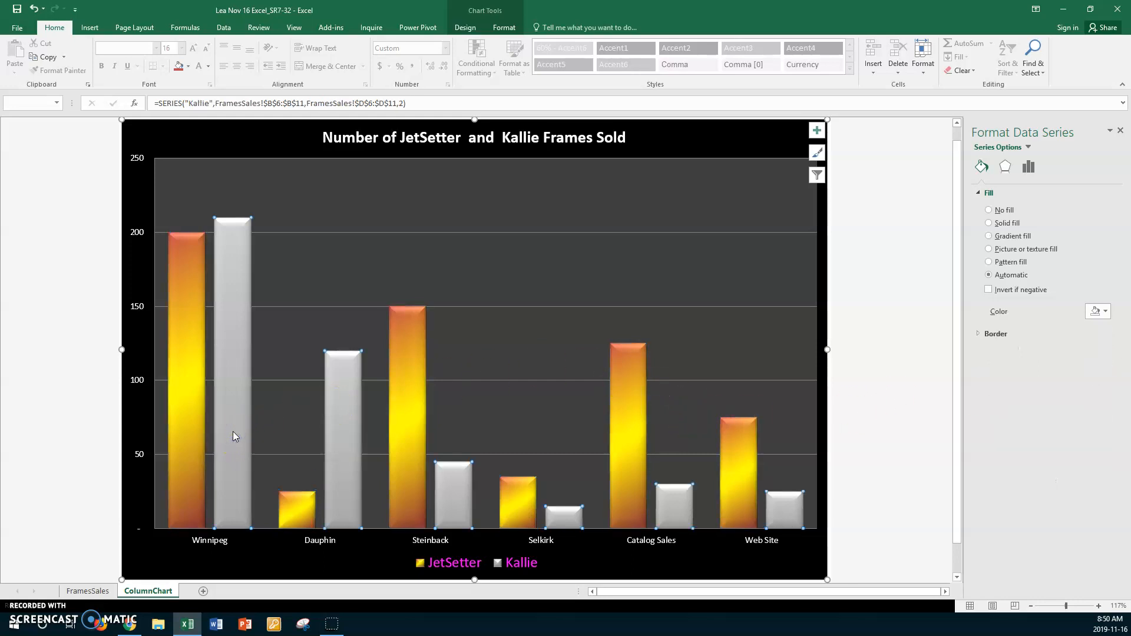
pyautogui.click(1011, 237)
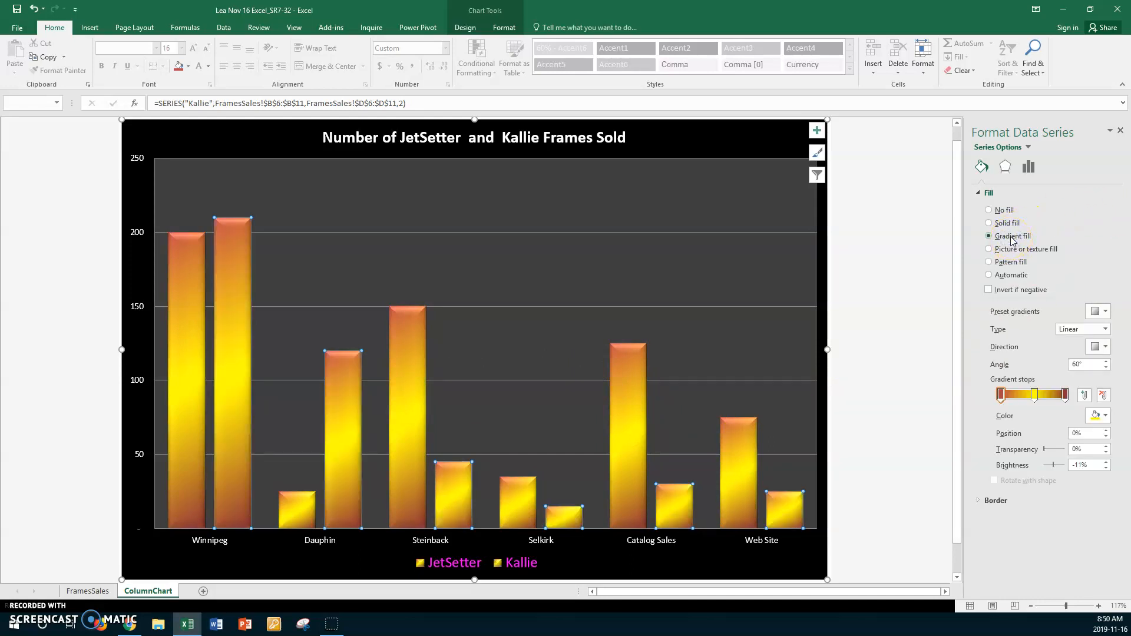
pyautogui.click(1104, 312)
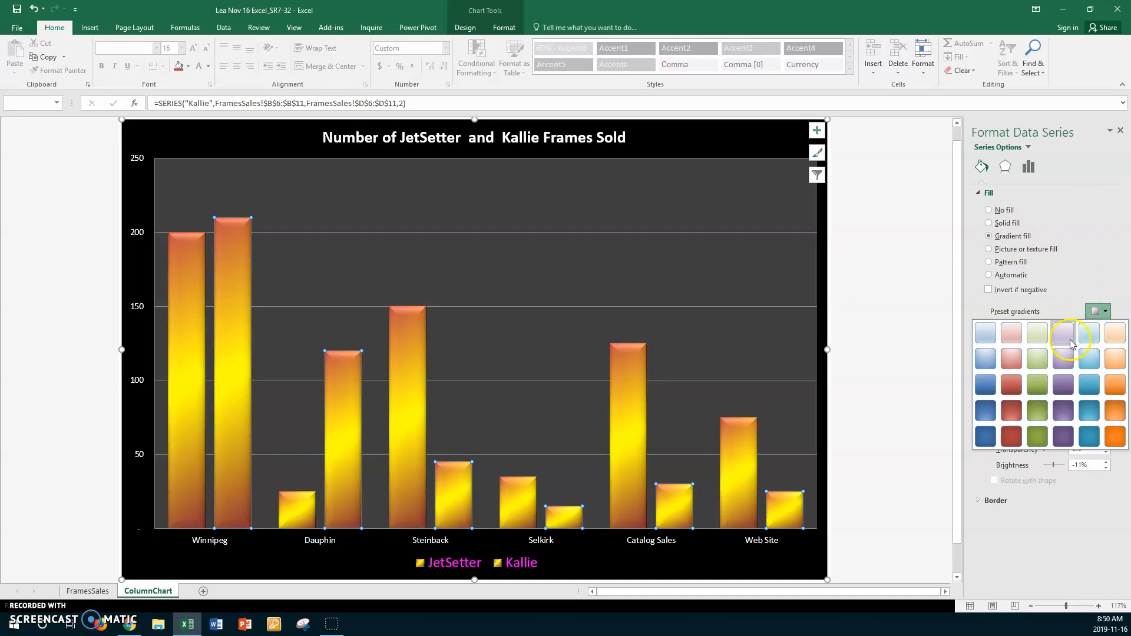
pyautogui.click(1037, 410)
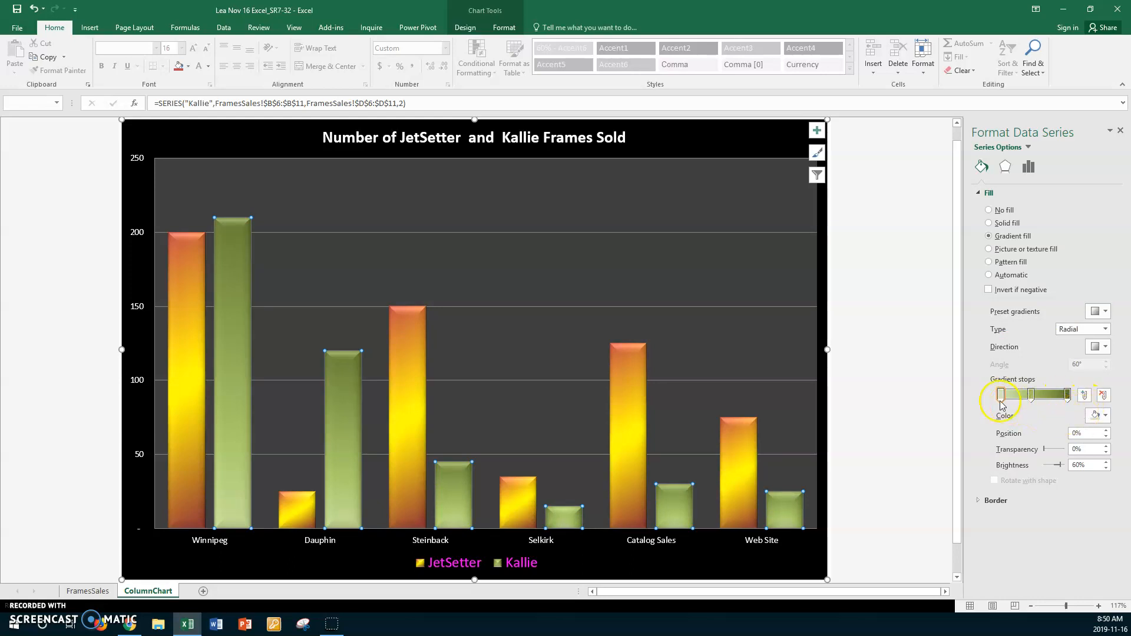
# - Try theme orange for the Kallie gradient's 100% stop and replace it with the darkest theme green
pyautogui.click(1066, 395)
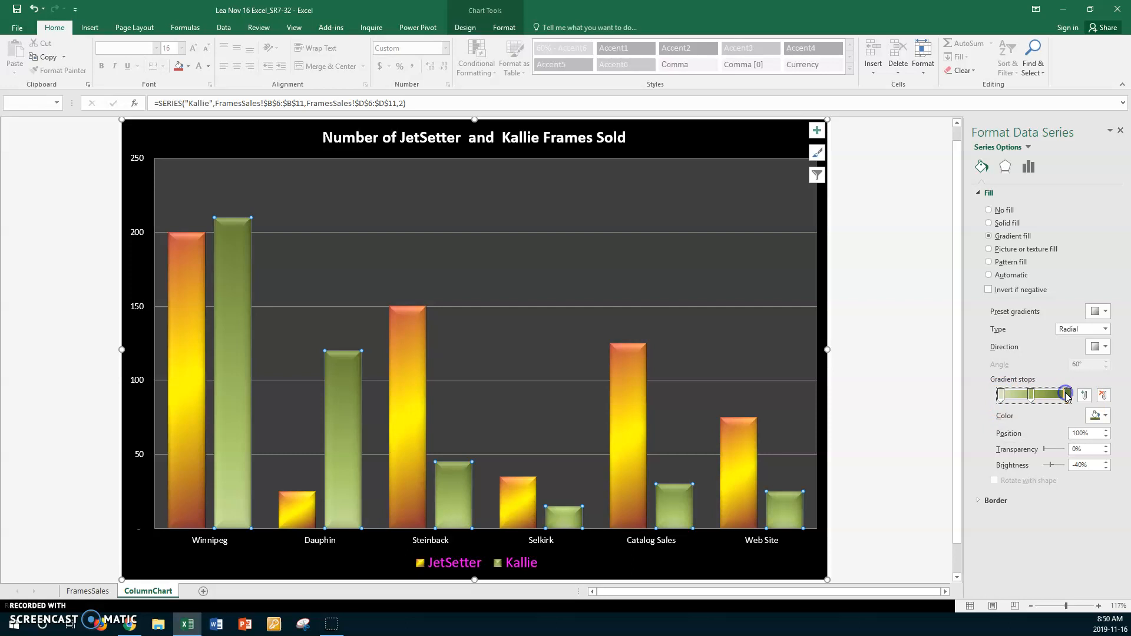
pyautogui.click(1105, 415)
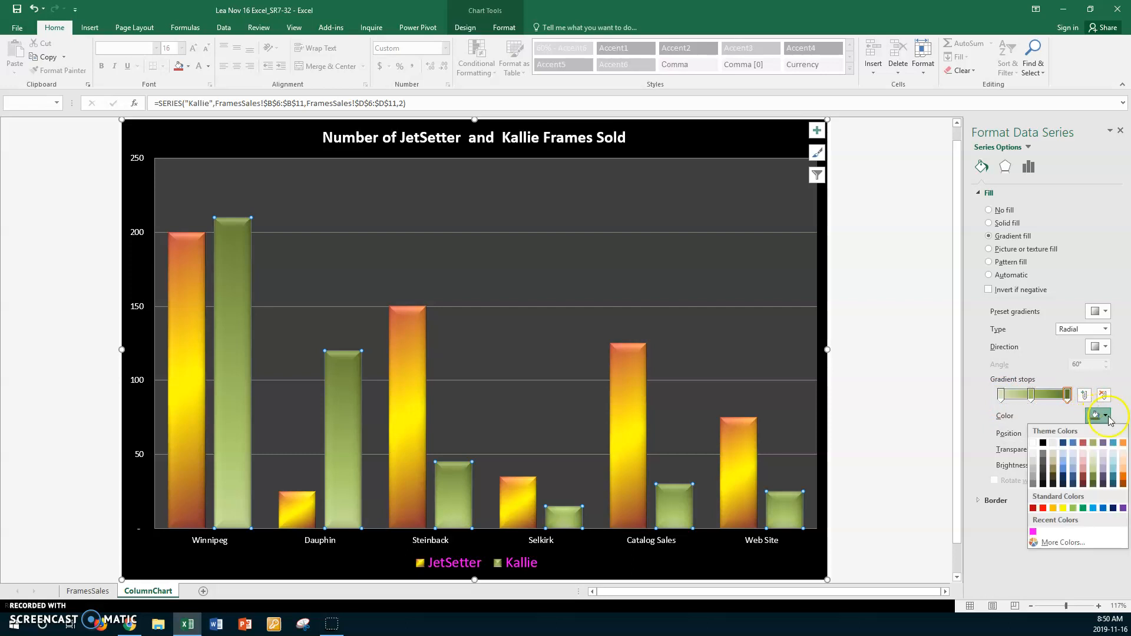
pyautogui.click(1124, 443)
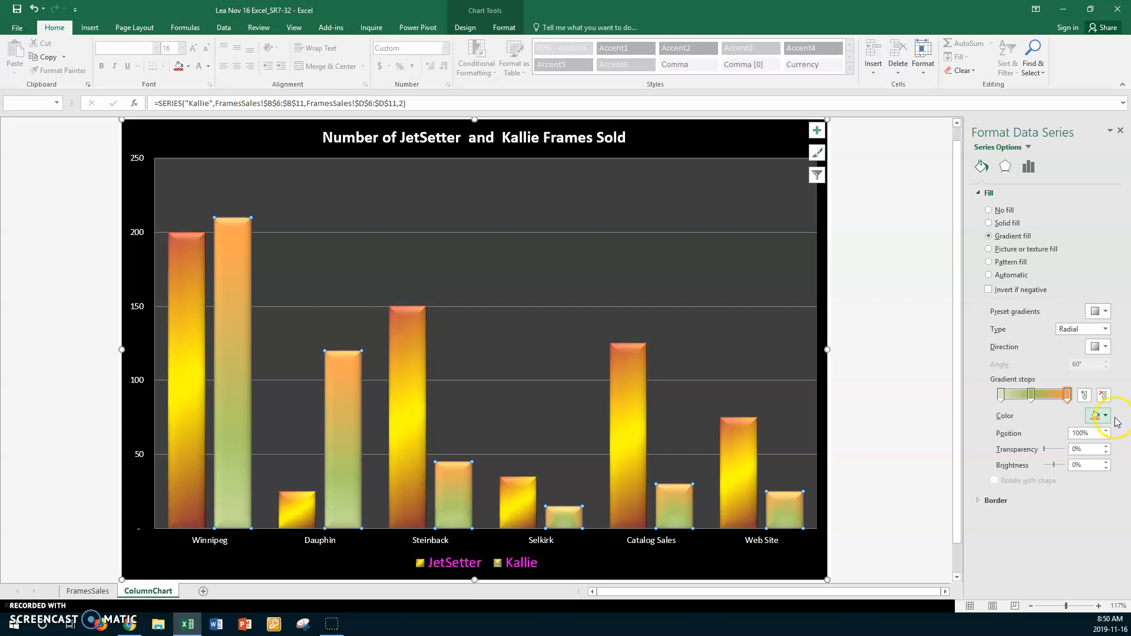
pyautogui.click(1107, 416)
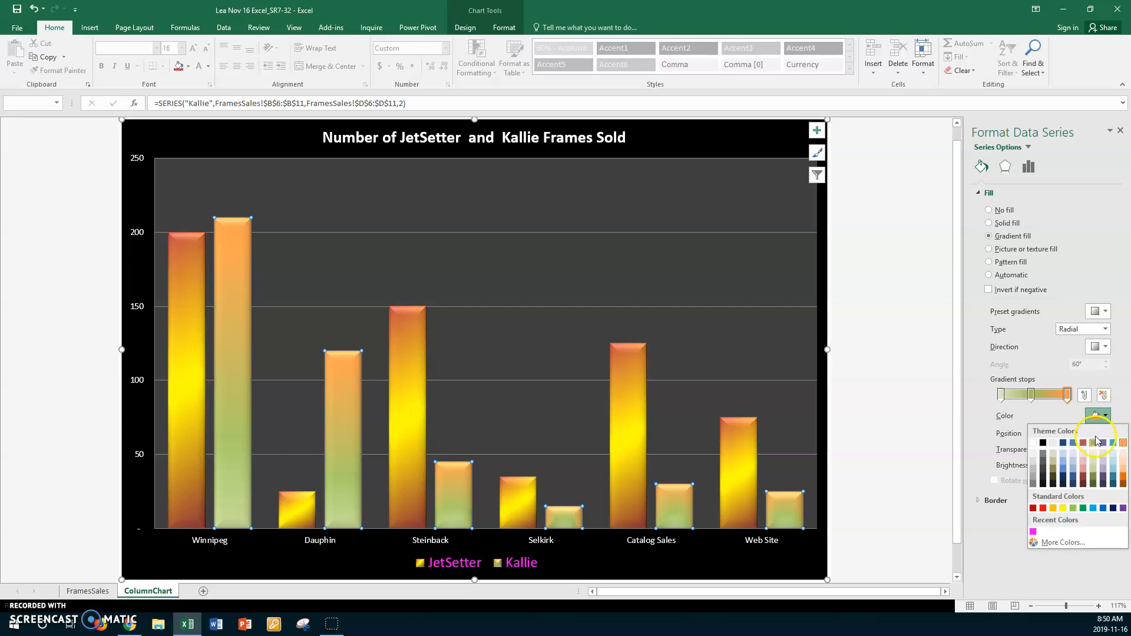
pyautogui.click(1094, 484)
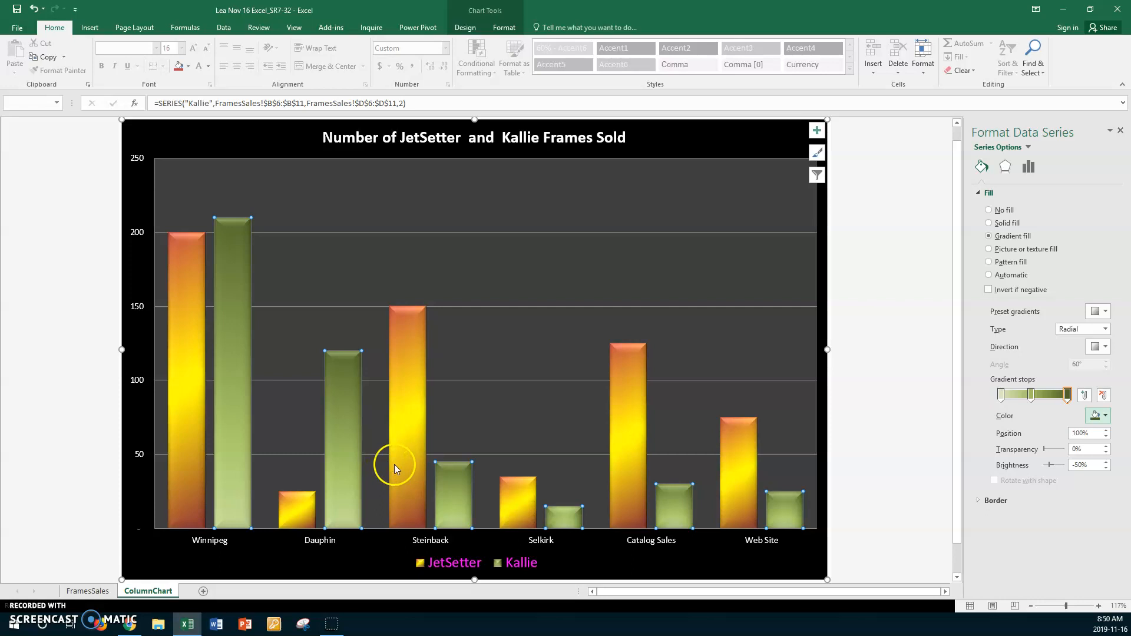
# - Apply the medium blue linear gradient preset to the Kallie columns and move its middle stop to 52%
pyautogui.click(1105, 311)
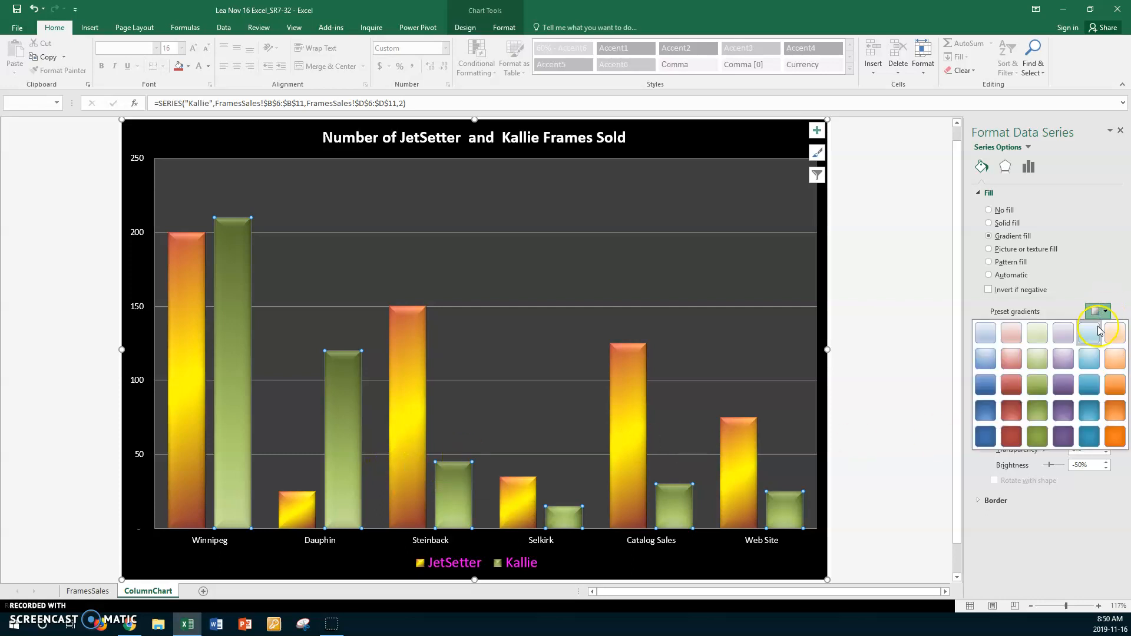
pyautogui.click(1088, 388)
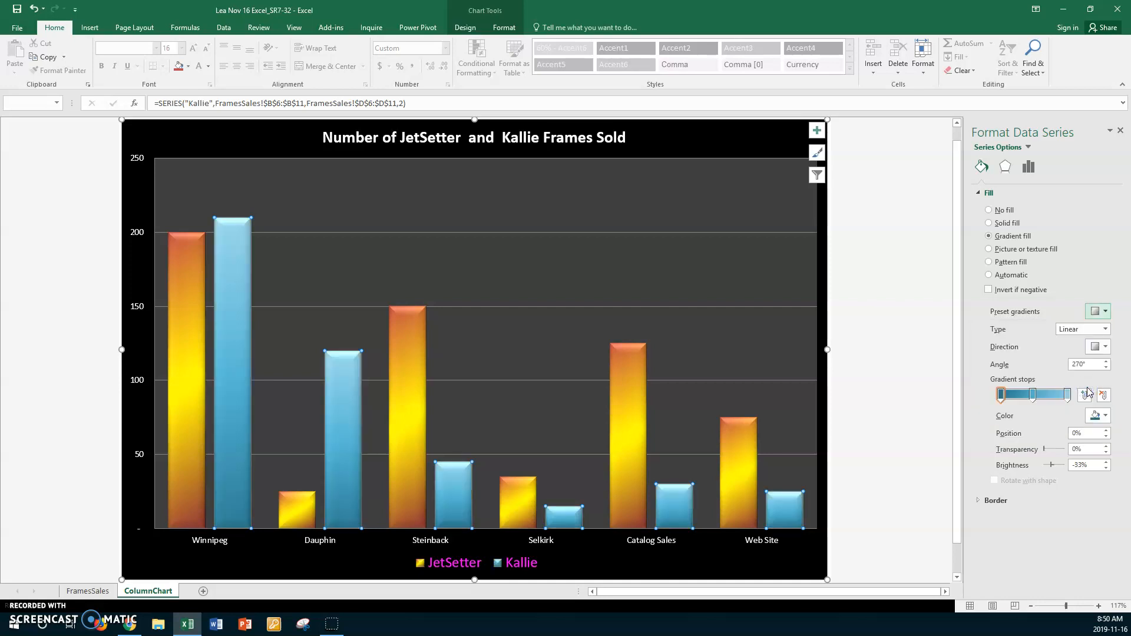
pyautogui.click(1032, 395)
pyautogui.moveTo(1032, 398); pyautogui.dragTo(1035, 397)
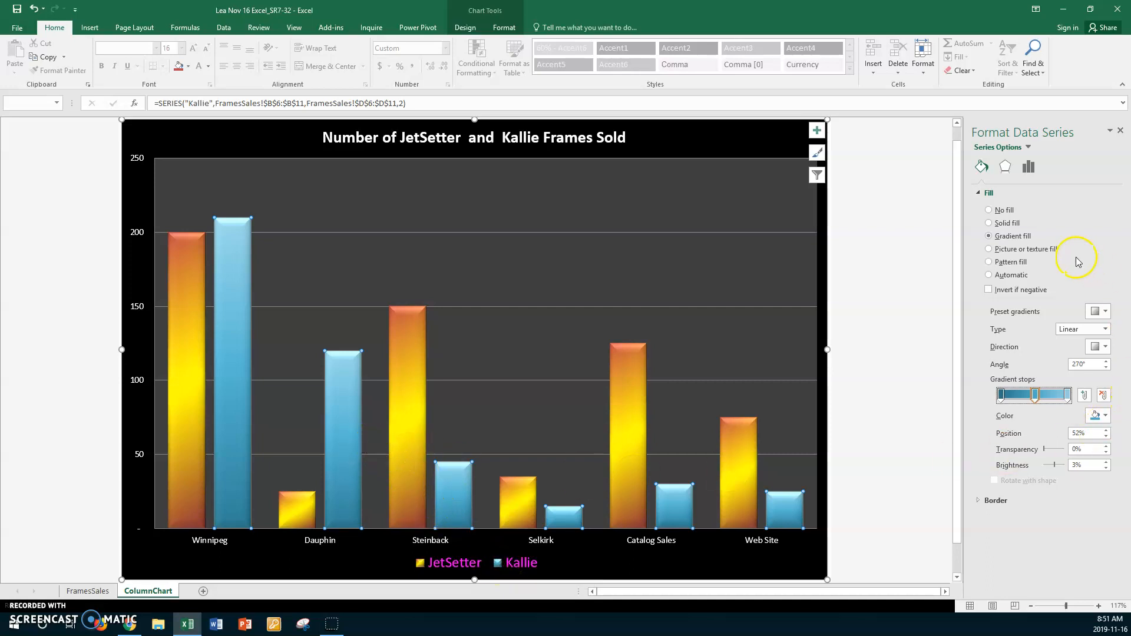
# - Switch the Kallie columns to a picture or texture fill and look through the available textures
pyautogui.click(1040, 253)
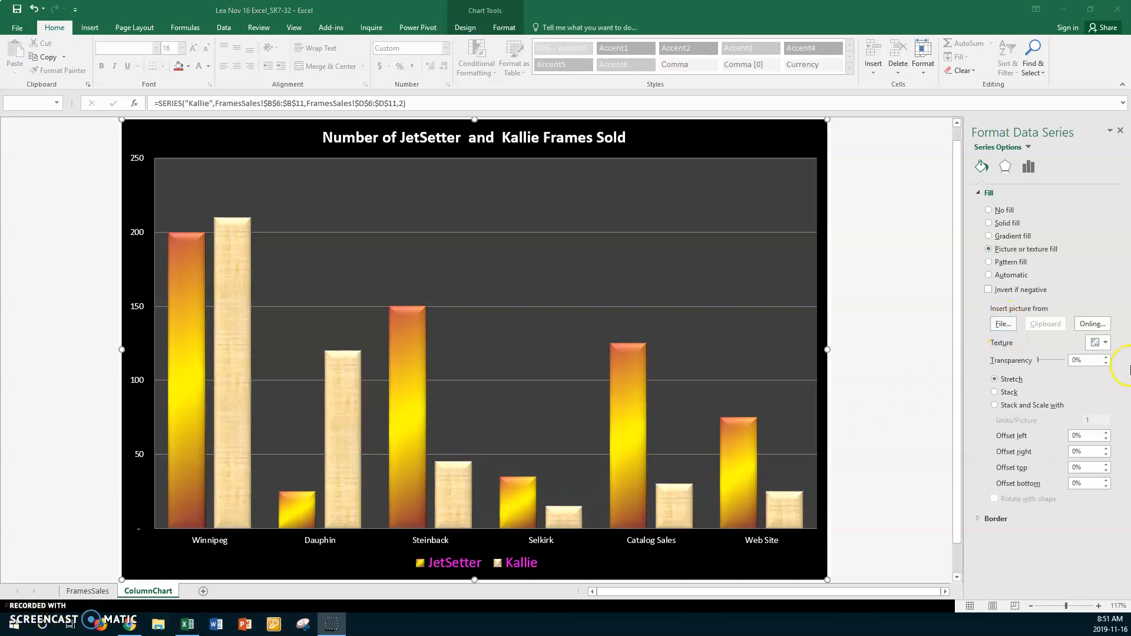
pyautogui.click(990, 250)
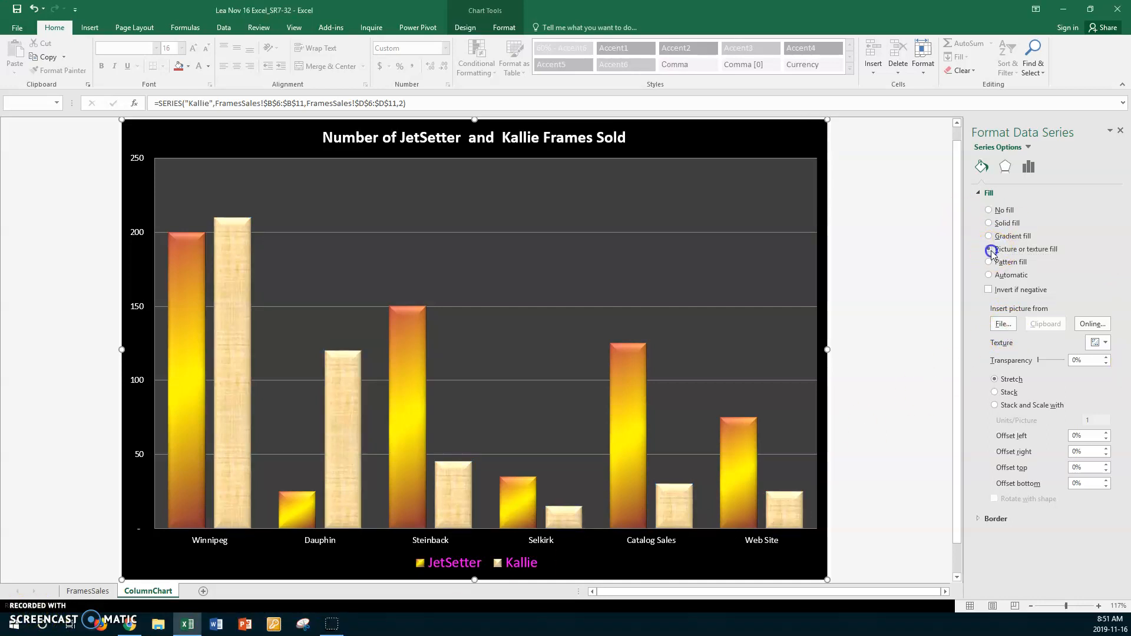
pyautogui.click(1106, 343)
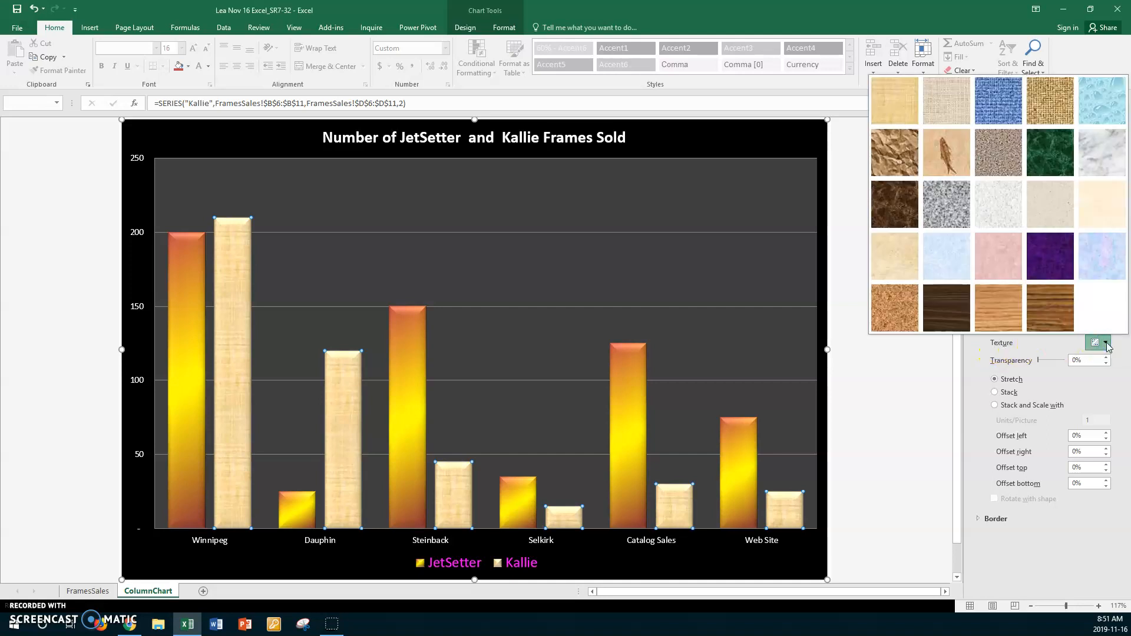
pyautogui.click(955, 214)
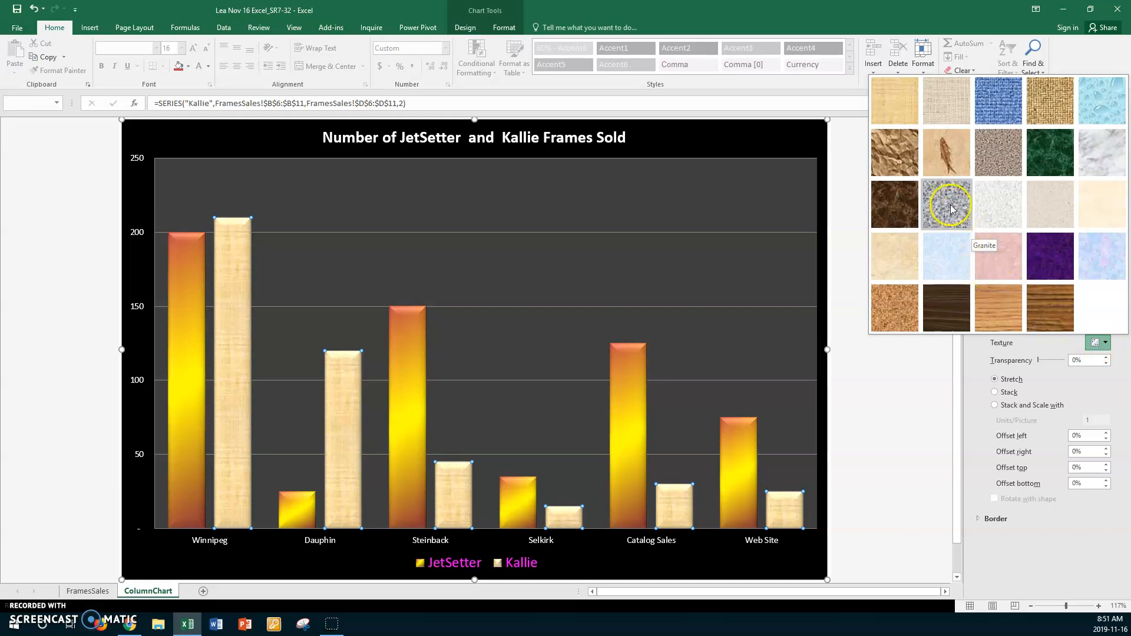
pyautogui.rightClick(1099, 308)
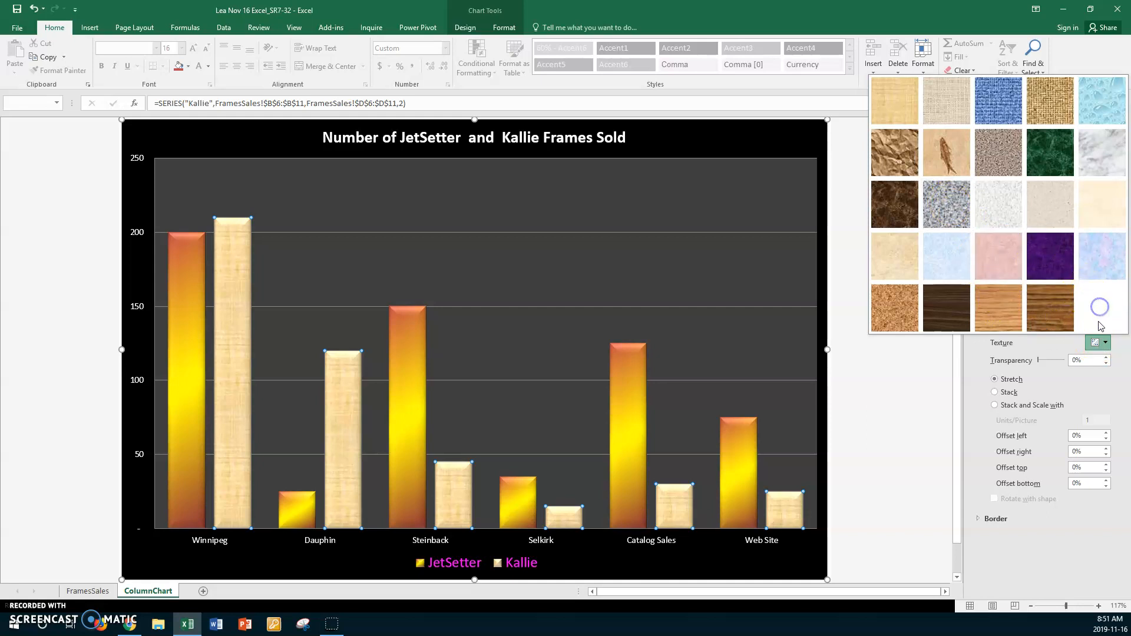
pyautogui.click(1029, 341)
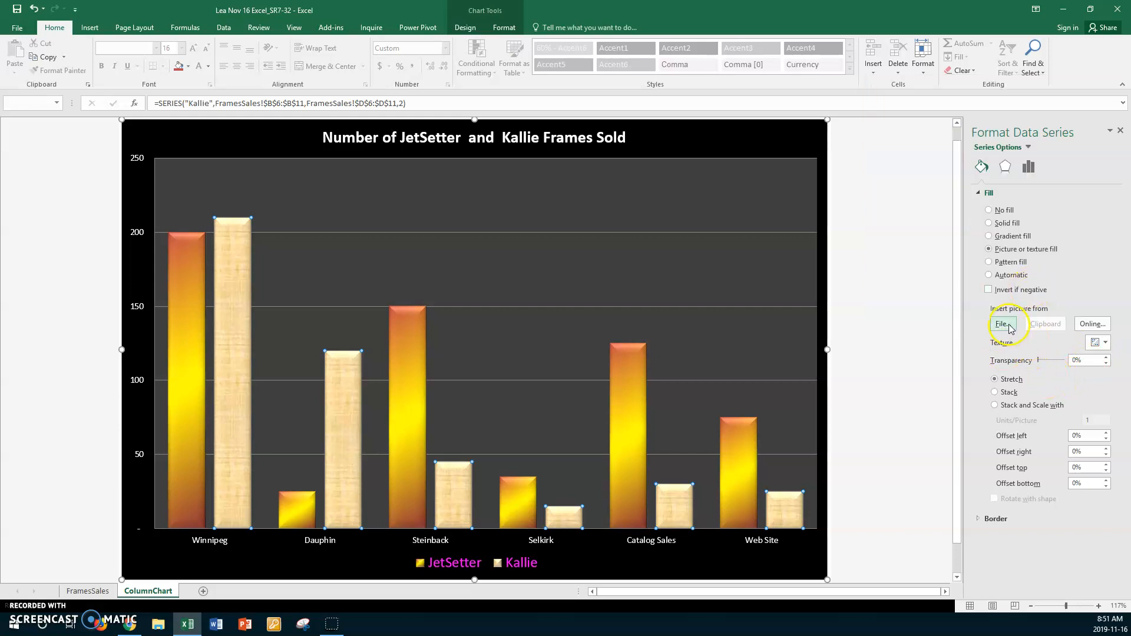
pyautogui.click(1010, 328)
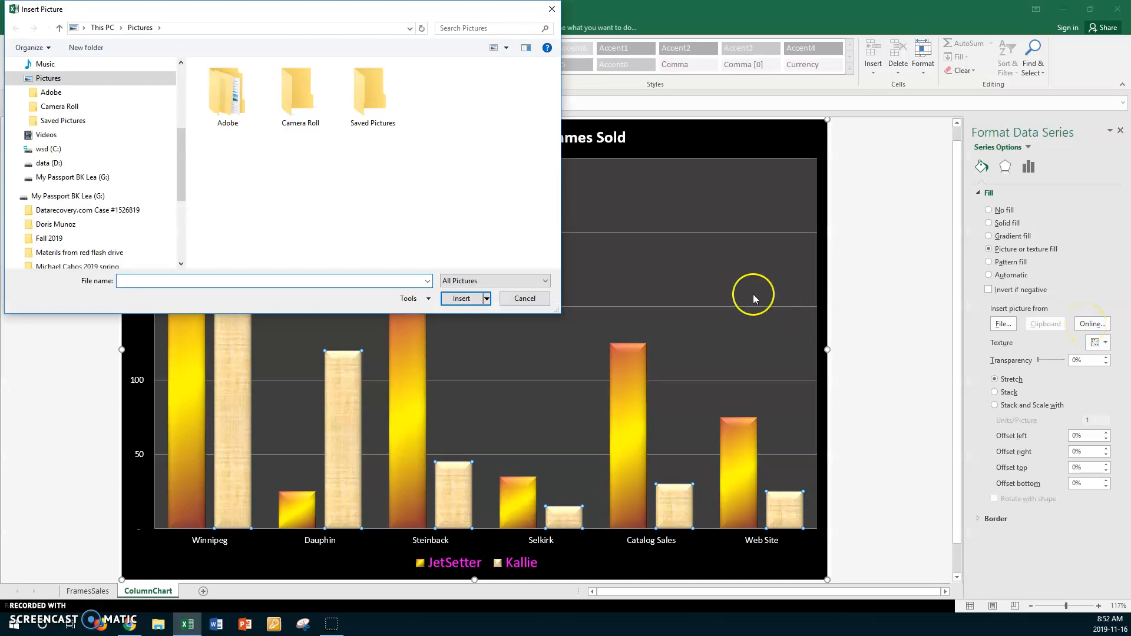
pyautogui.click(537, 297)
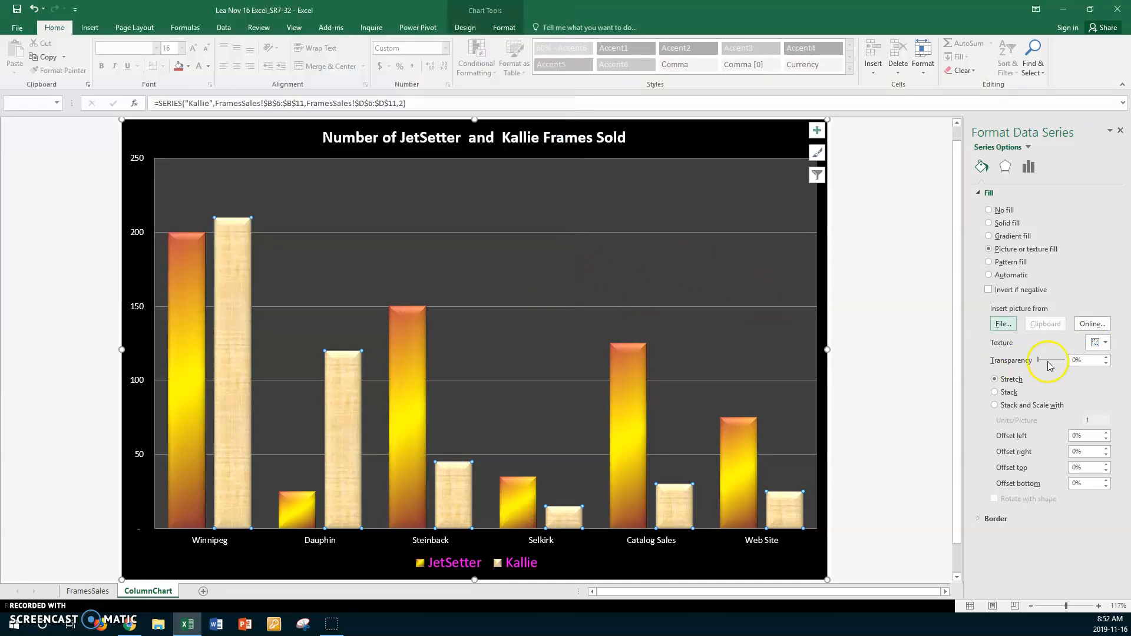
pyautogui.click(1004, 326)
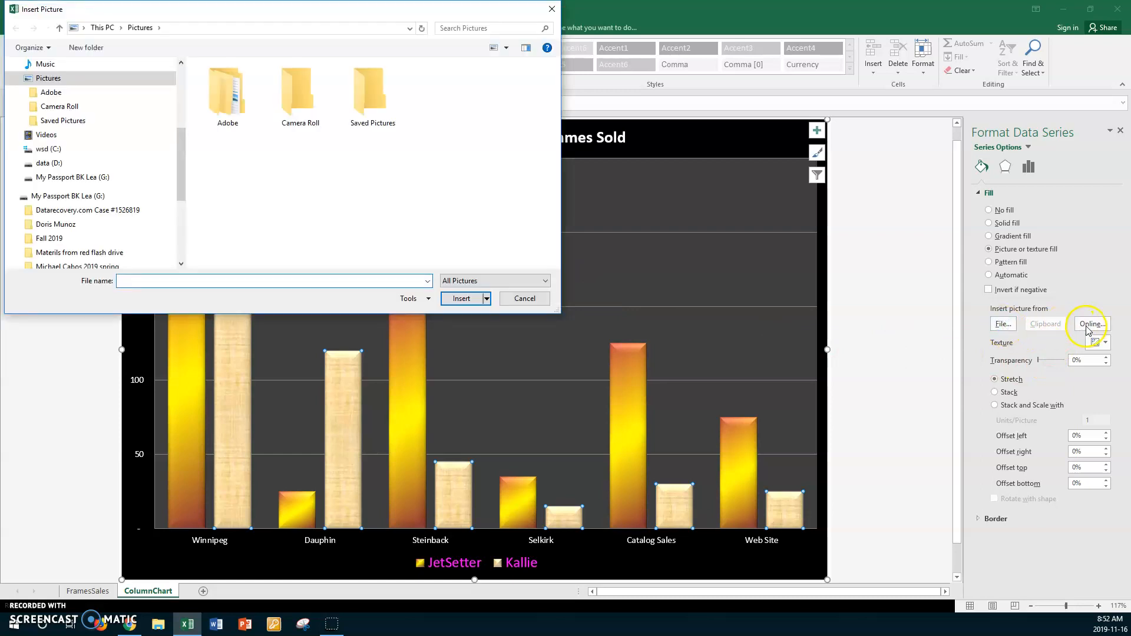
pyautogui.click(524, 298)
# - Search online pictures for "glass frames" and fill the Kallie columns with the image of dark-framed glasses on wood
pyautogui.click(1105, 329)
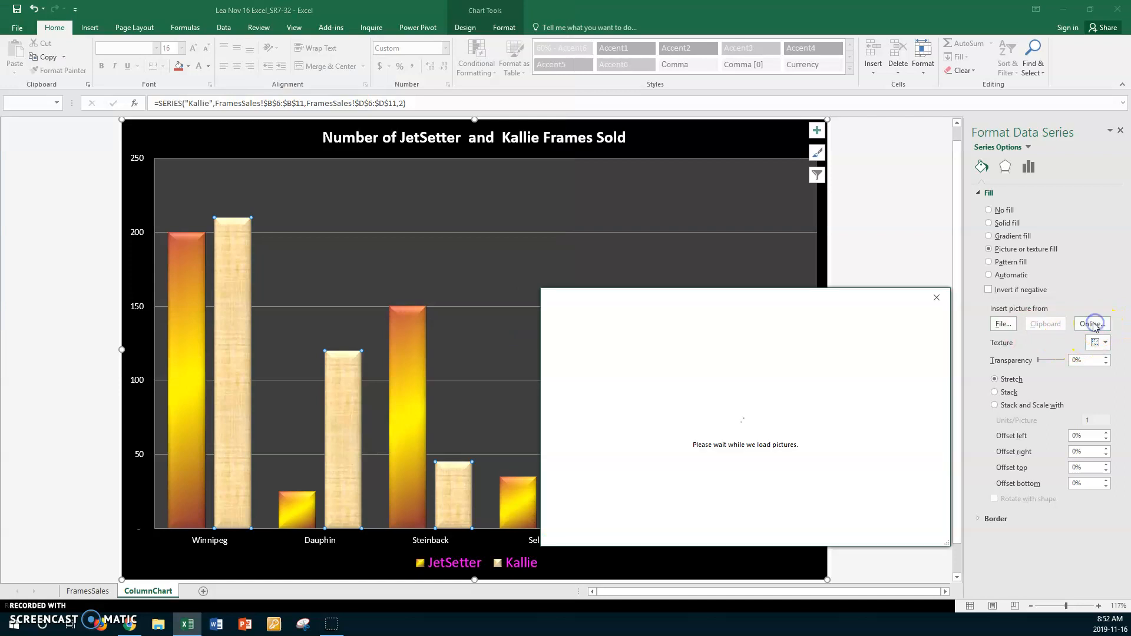
pyautogui.click(818, 357)
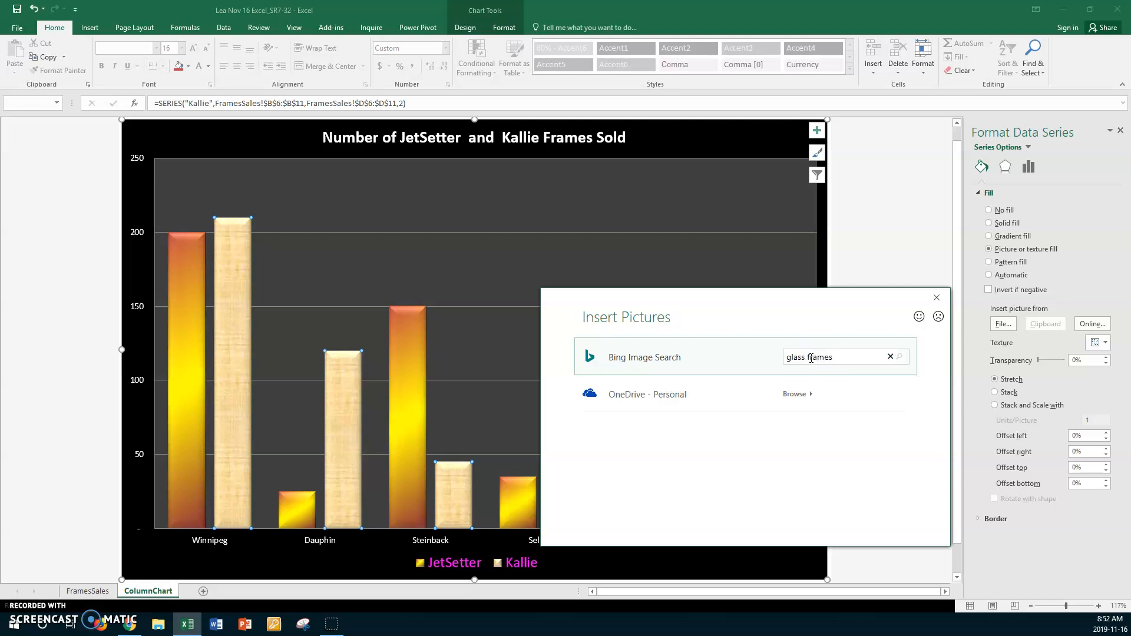
pyautogui.press('Return')
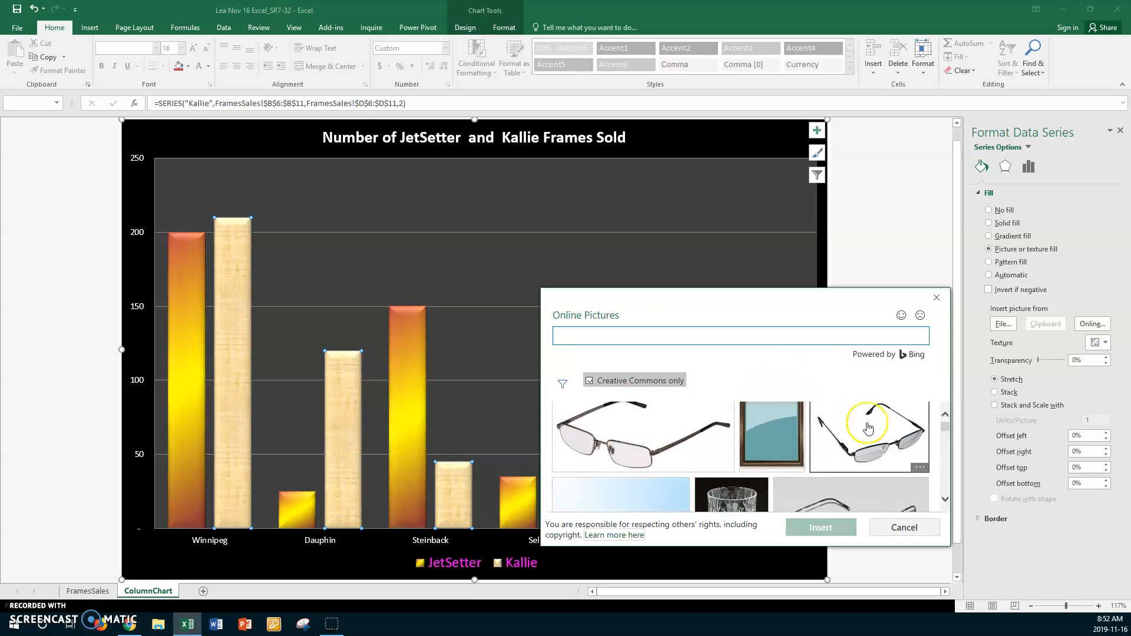
pyautogui.scroll(-3, 868, 427)
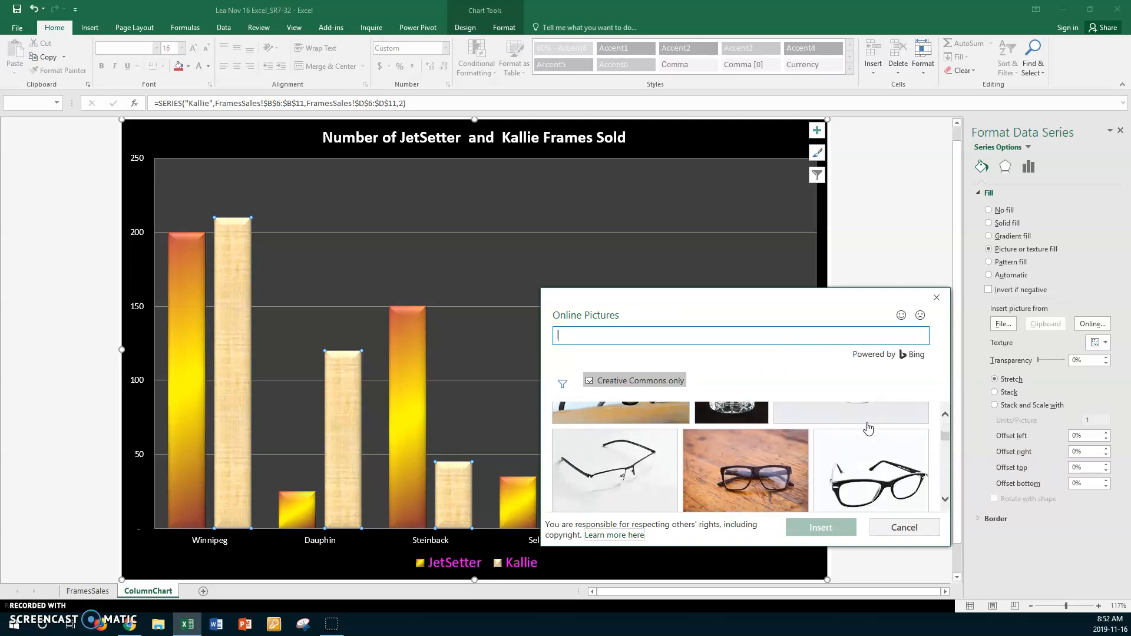
pyautogui.scroll(-1, 868, 429)
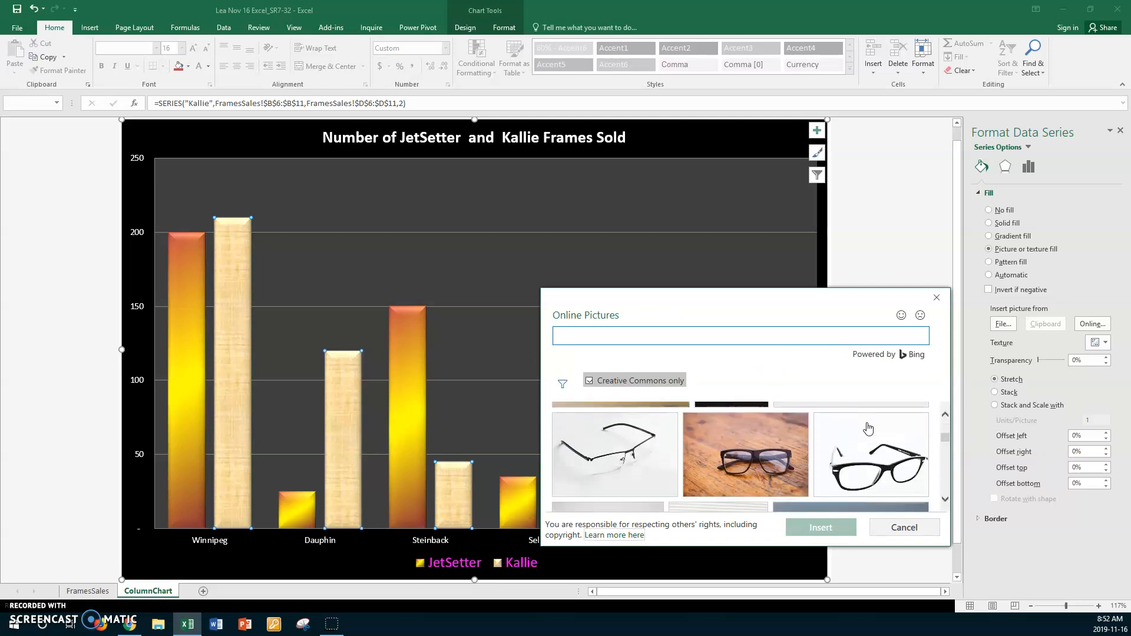
pyautogui.click(772, 439)
pyautogui.click(821, 528)
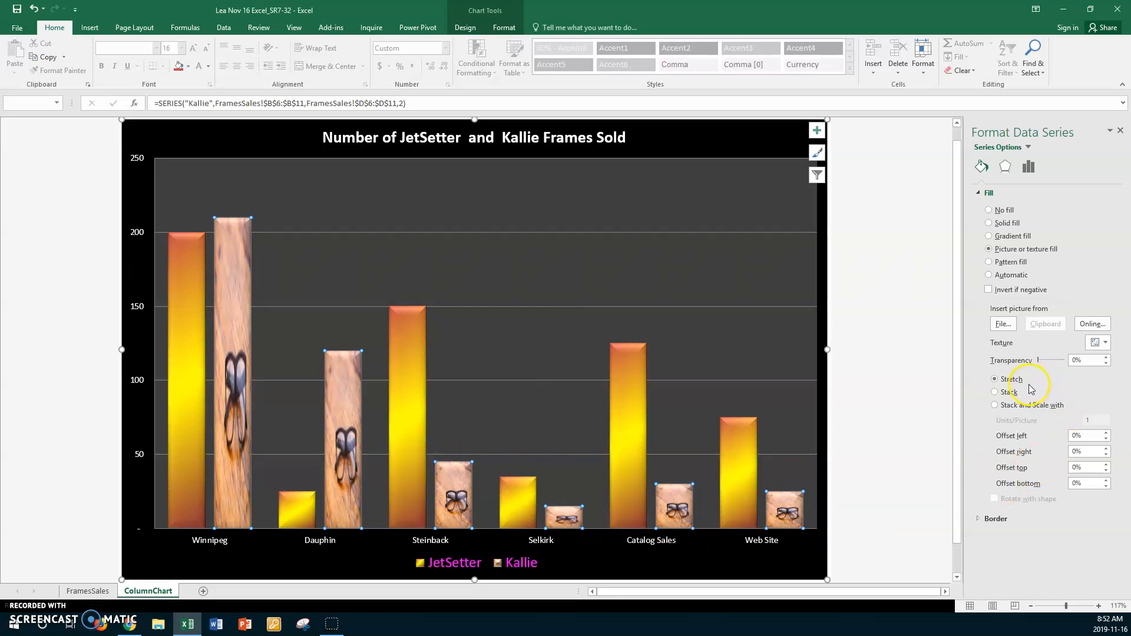
# - Try stacking the glasses picture in the Kallie columns and return them to the blue gradient fill
pyautogui.click(995, 393)
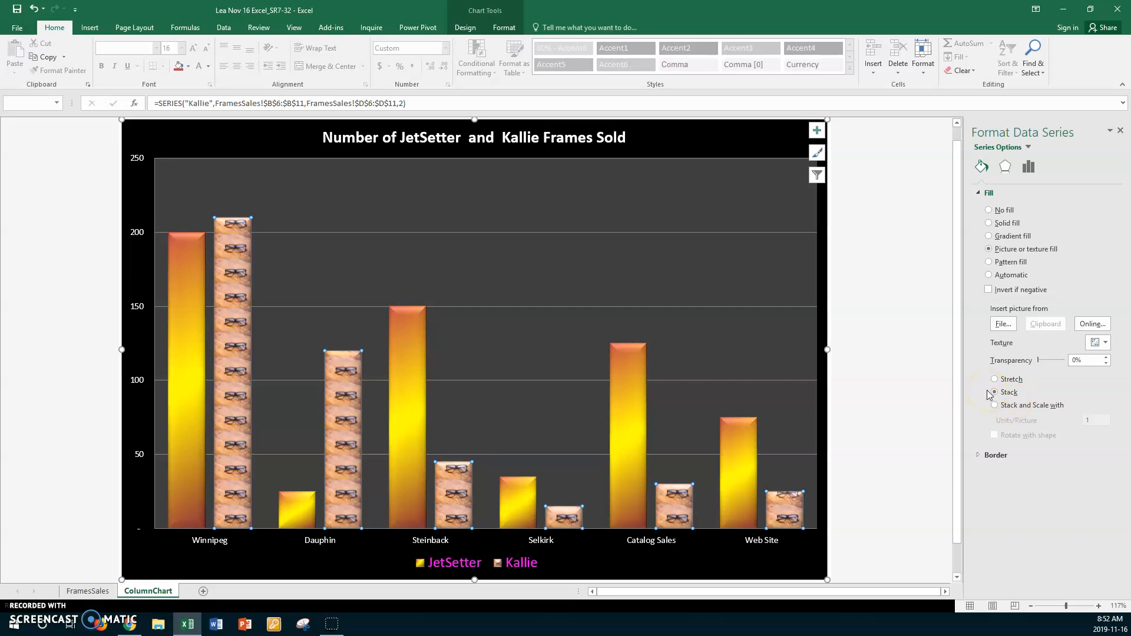
pyautogui.click(1010, 237)
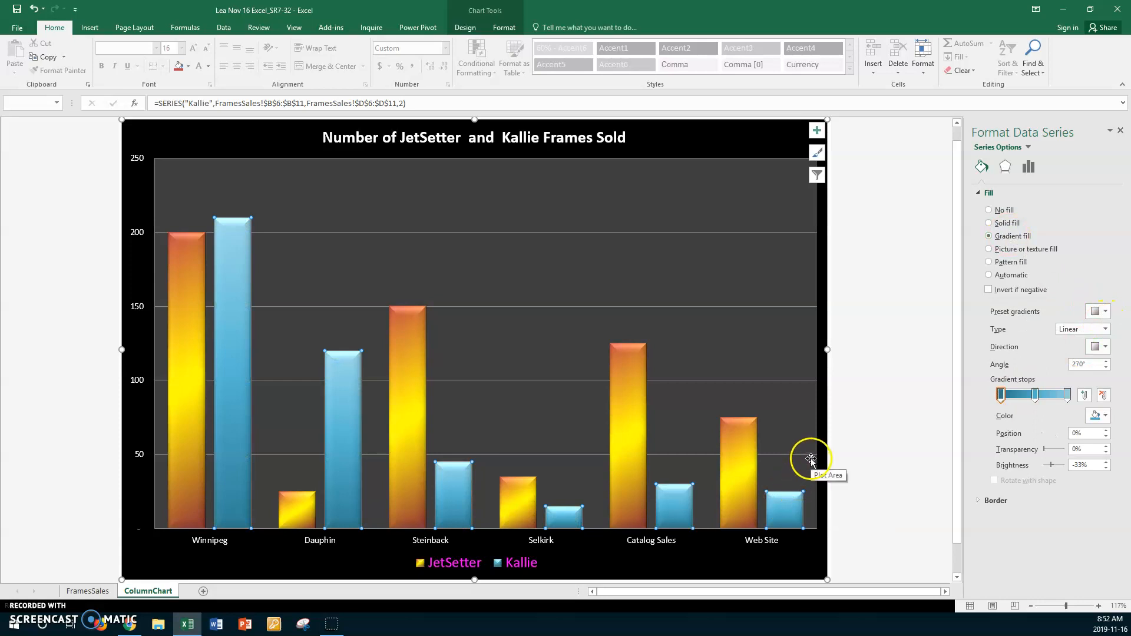
# - Group the FramesSales and ColumnChart sheets with FramesSales as the active sheet
pyautogui.click(87, 591)
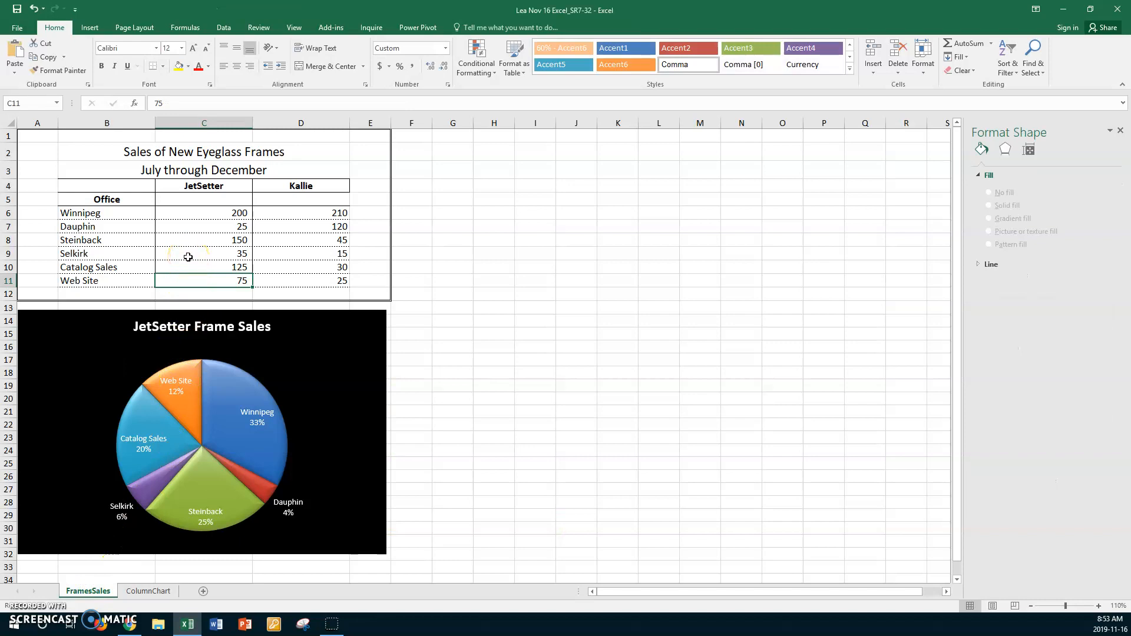
pyautogui.click(423, 267)
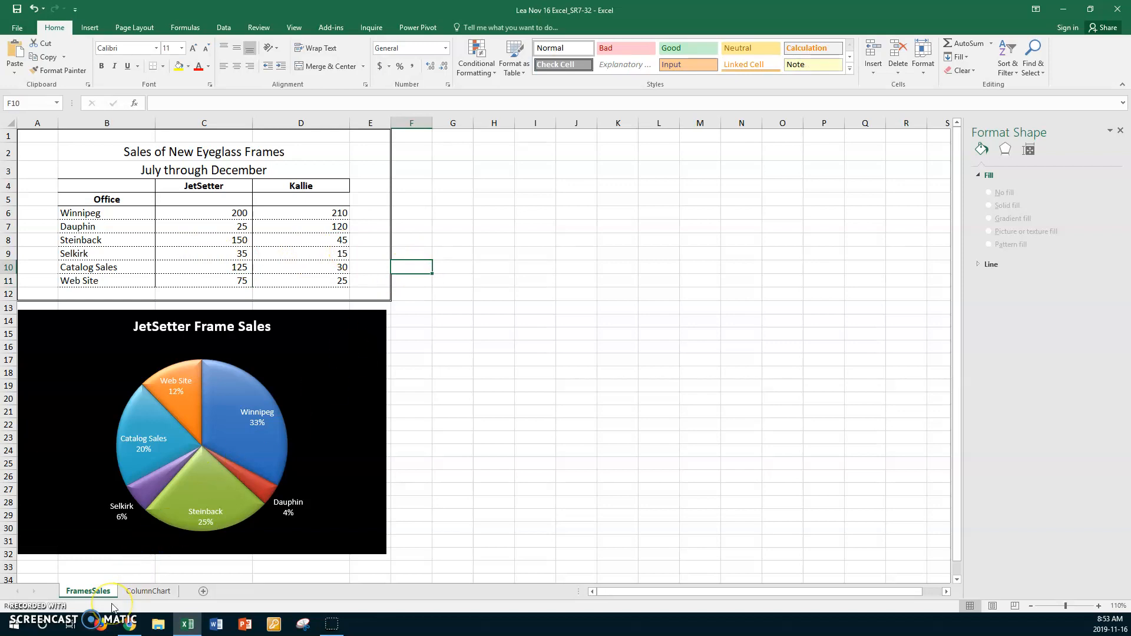
pyautogui.keyDown('ctrl'); pyautogui.click(140, 593); pyautogui.keyUp('ctrl')
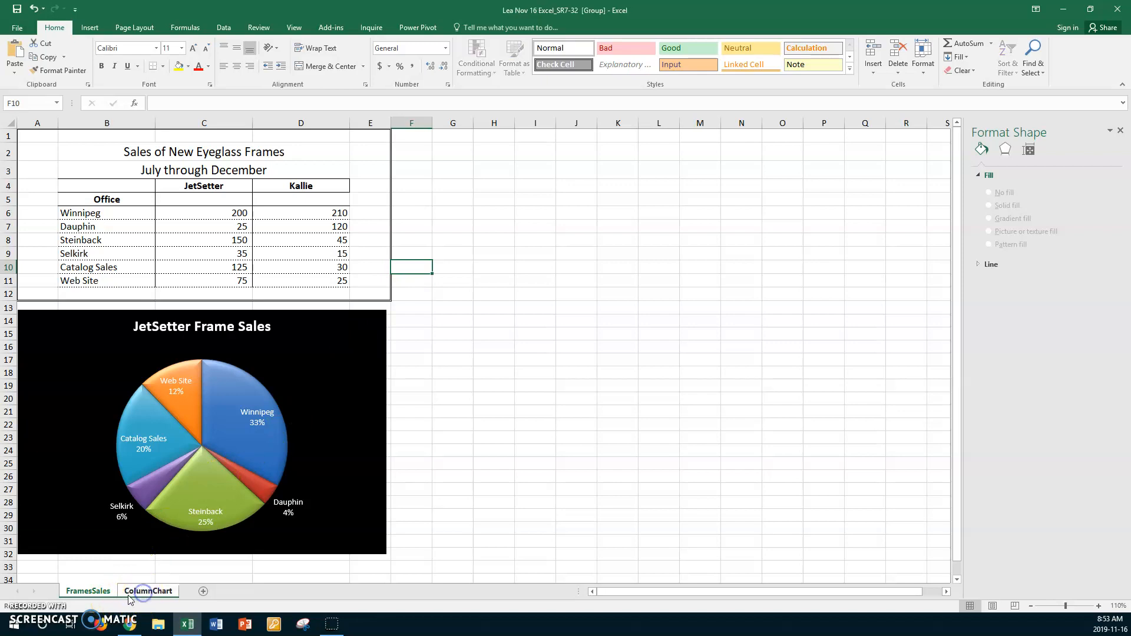
# - Open the print settings for the grouped sheets and choose the HP Officejet Pro 8600 printer
pyautogui.click(18, 29)
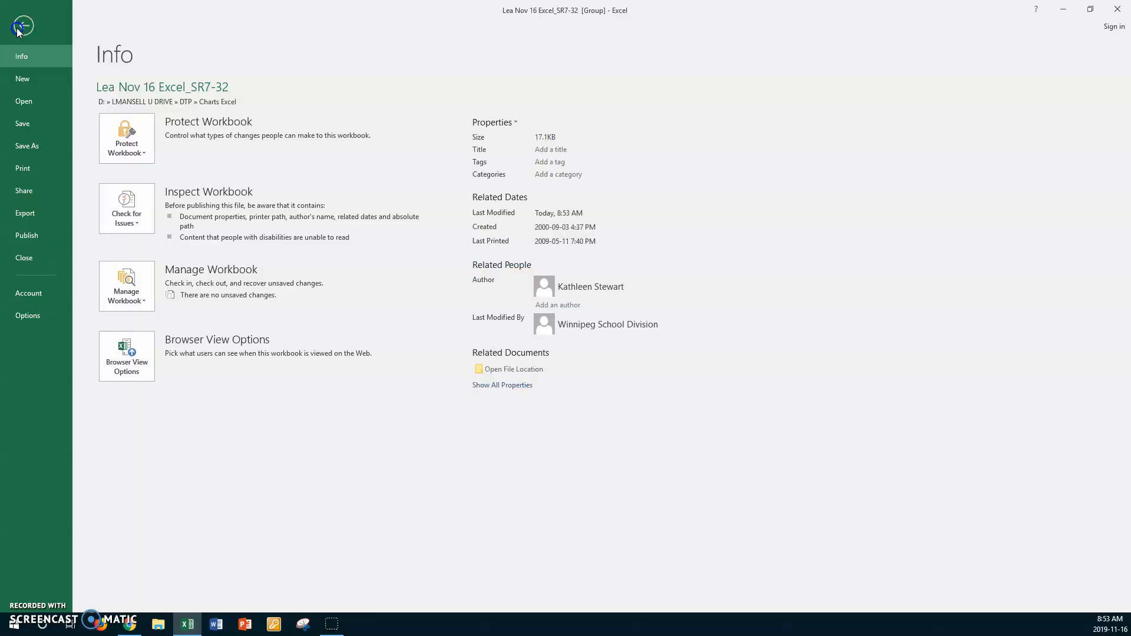
pyautogui.click(21, 169)
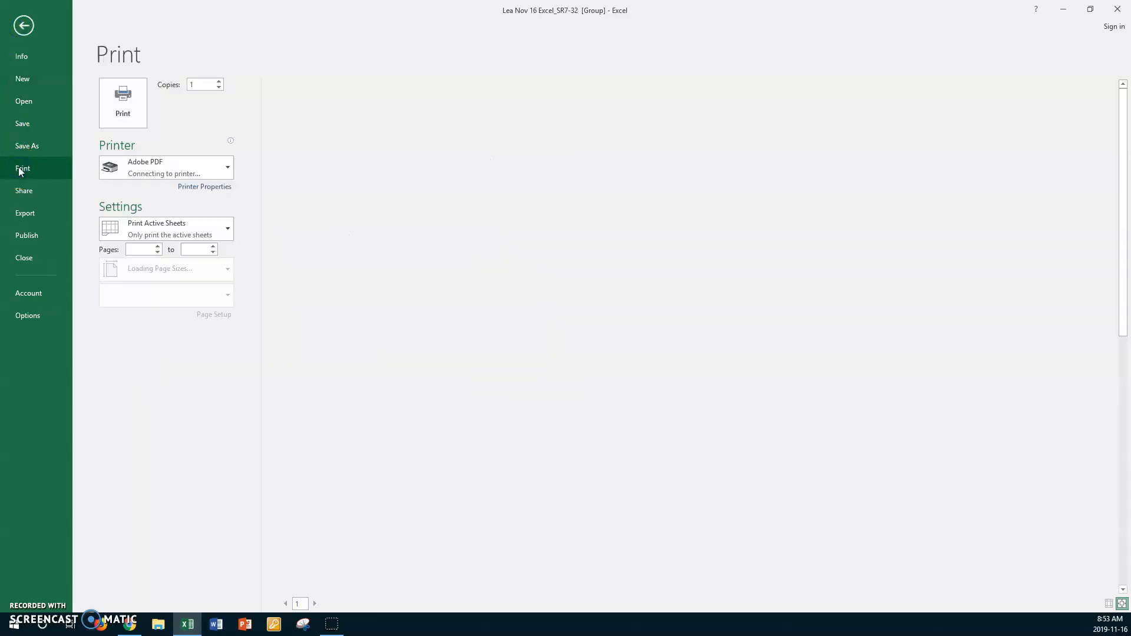
pyautogui.click(229, 168)
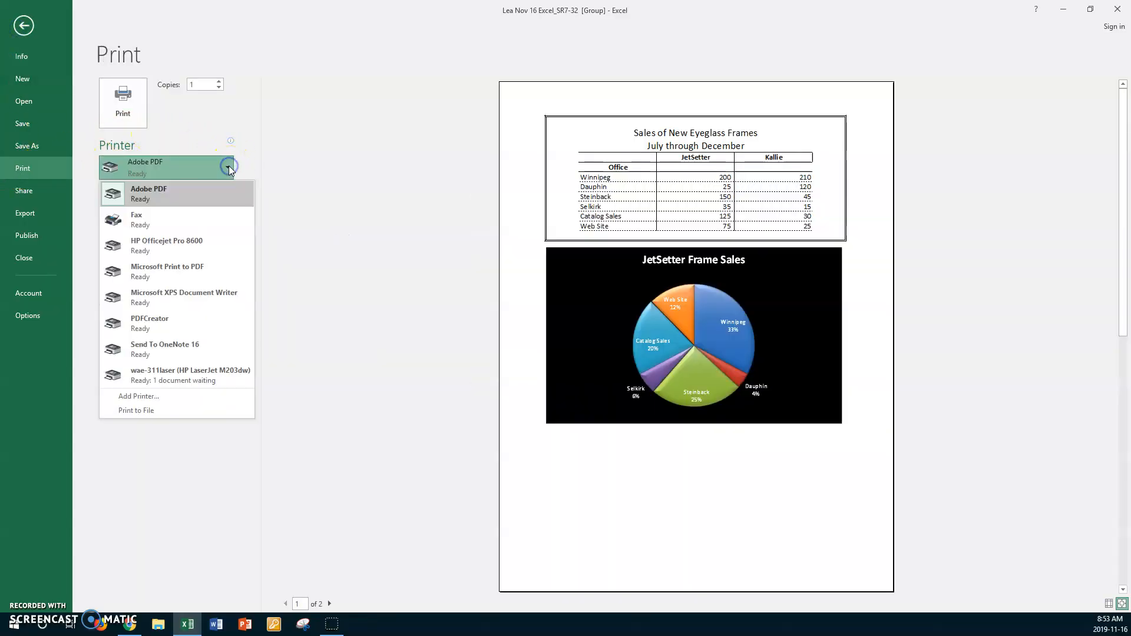
pyautogui.click(183, 242)
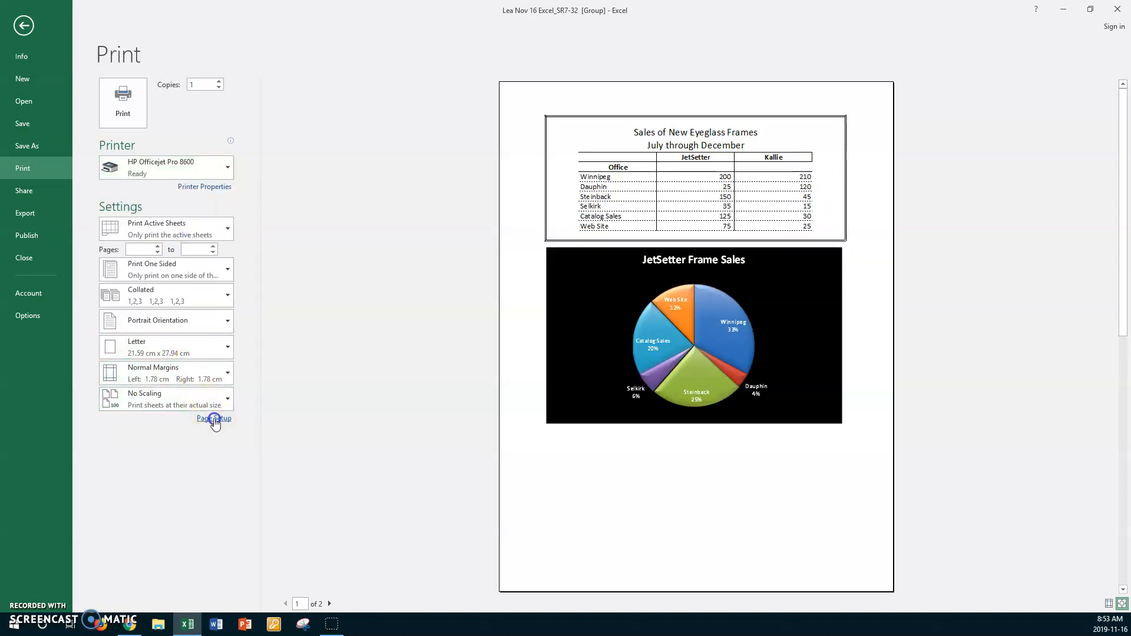
# - Set the page orientation to Landscape in Page Setup and check the sheet print options
pyautogui.click(214, 419)
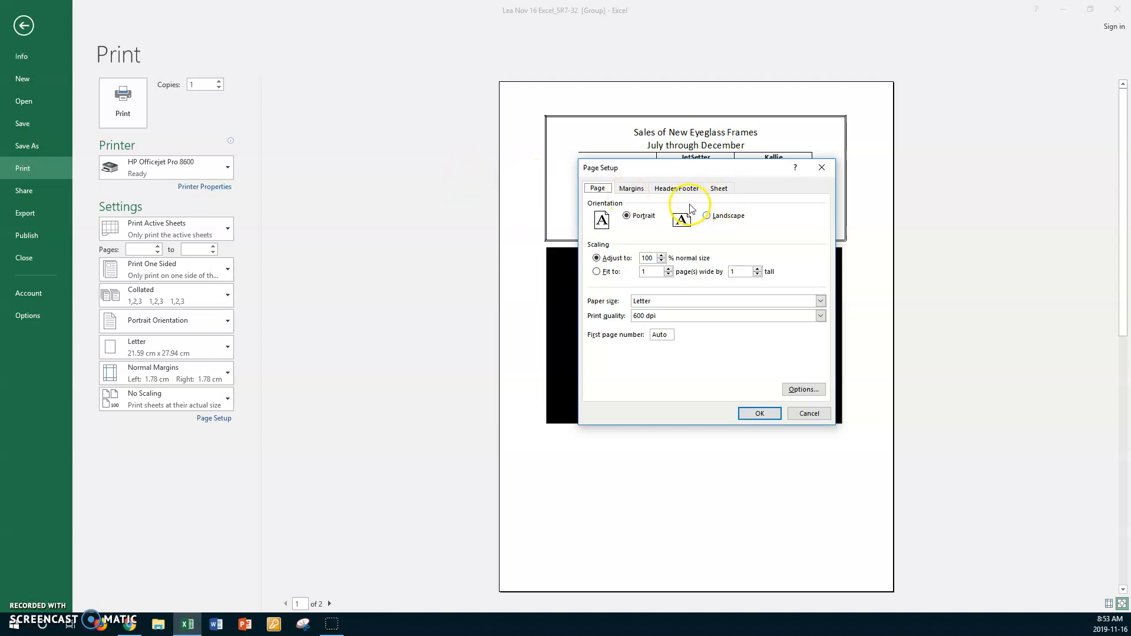
pyautogui.click(708, 215)
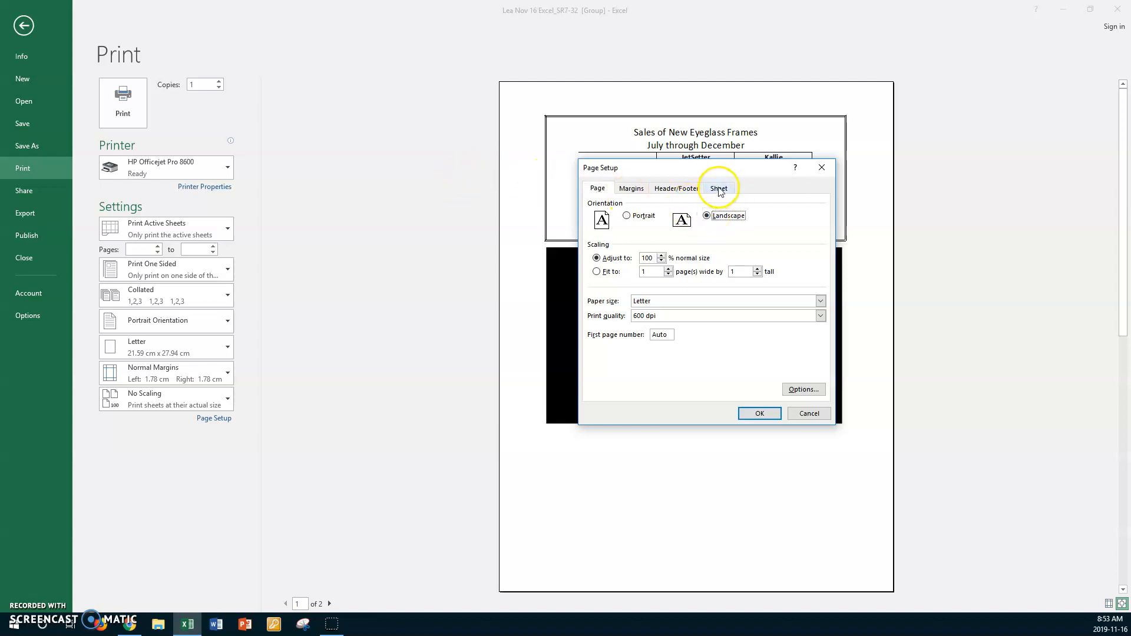
pyautogui.click(719, 190)
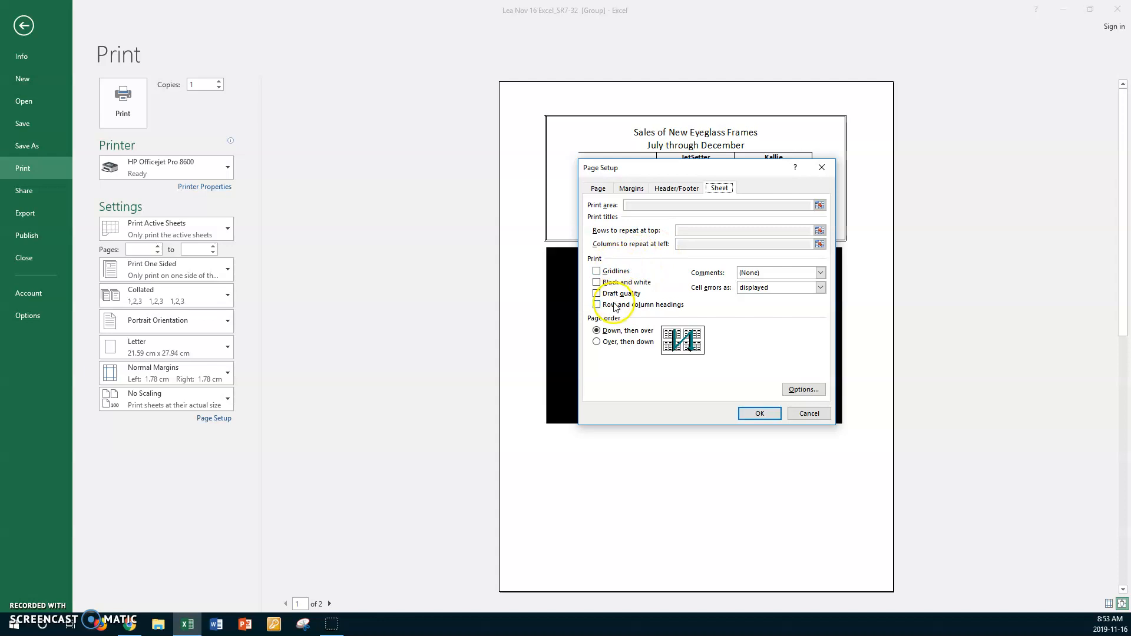
# - Enter the full name in the custom header's left section and format it at size 20 in purple
pyautogui.click(672, 187)
pyautogui.click(680, 265)
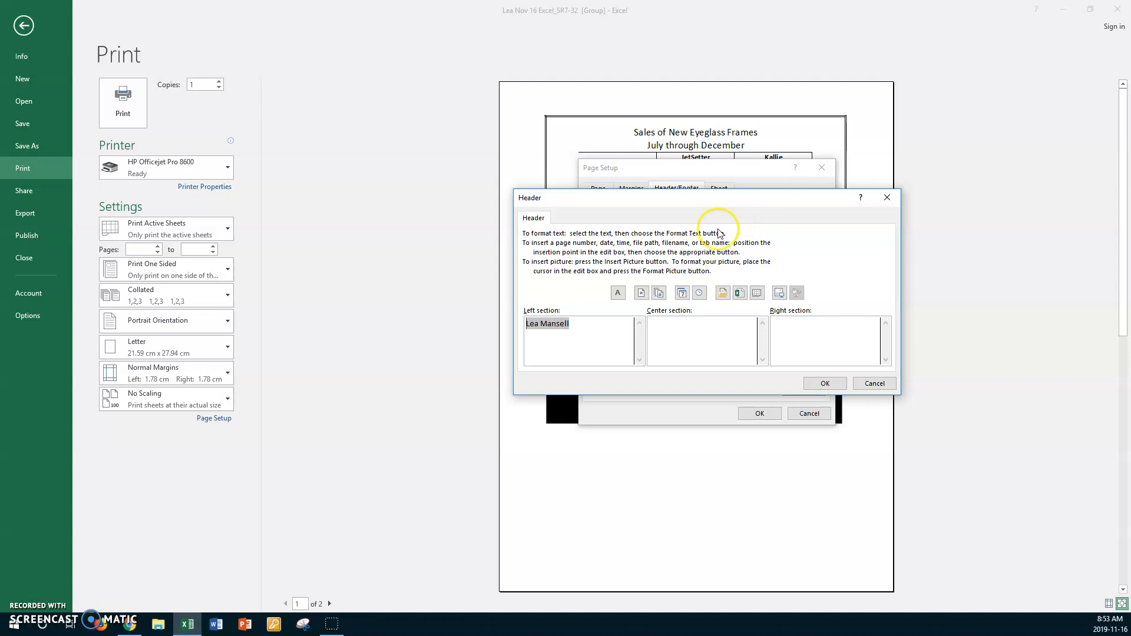
pyautogui.click(618, 293)
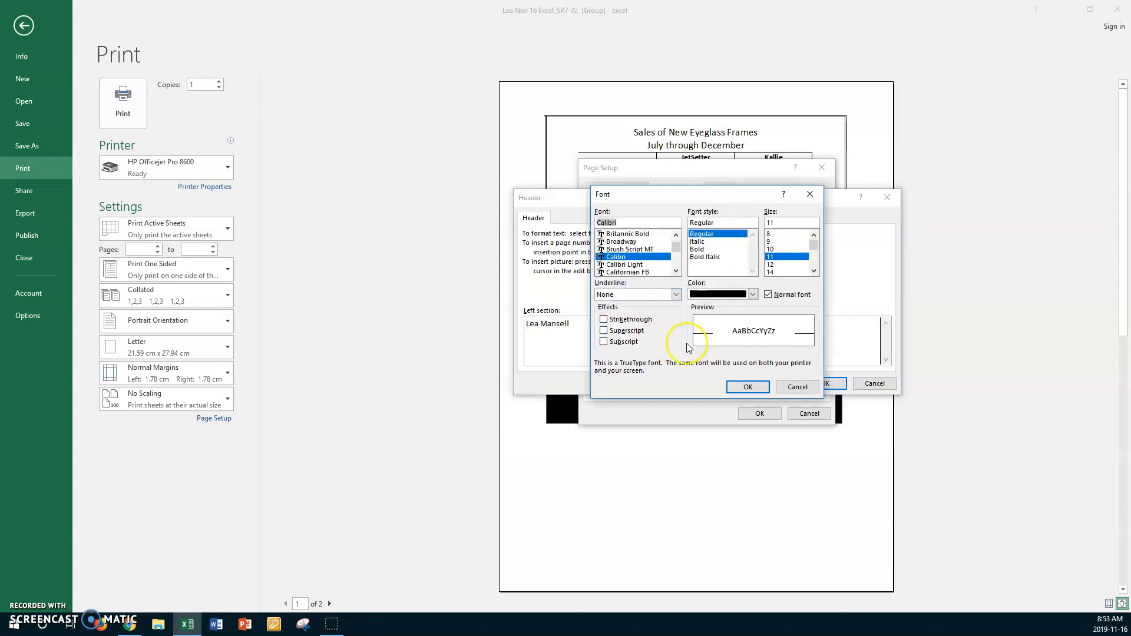
pyautogui.click(814, 270)
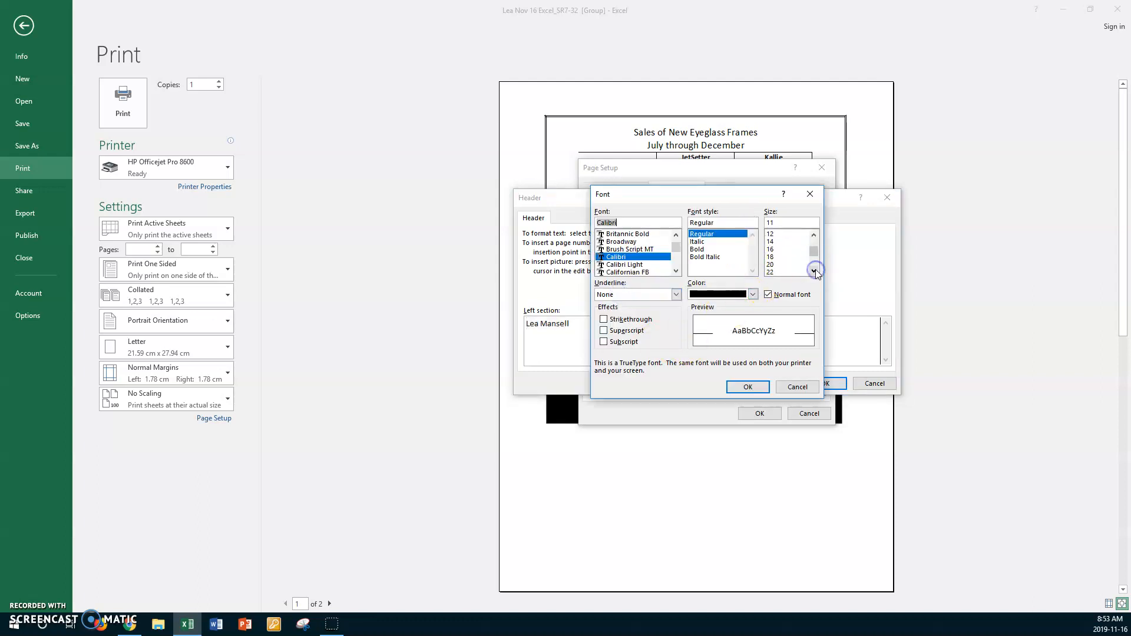
pyautogui.click(777, 265)
pyautogui.click(754, 294)
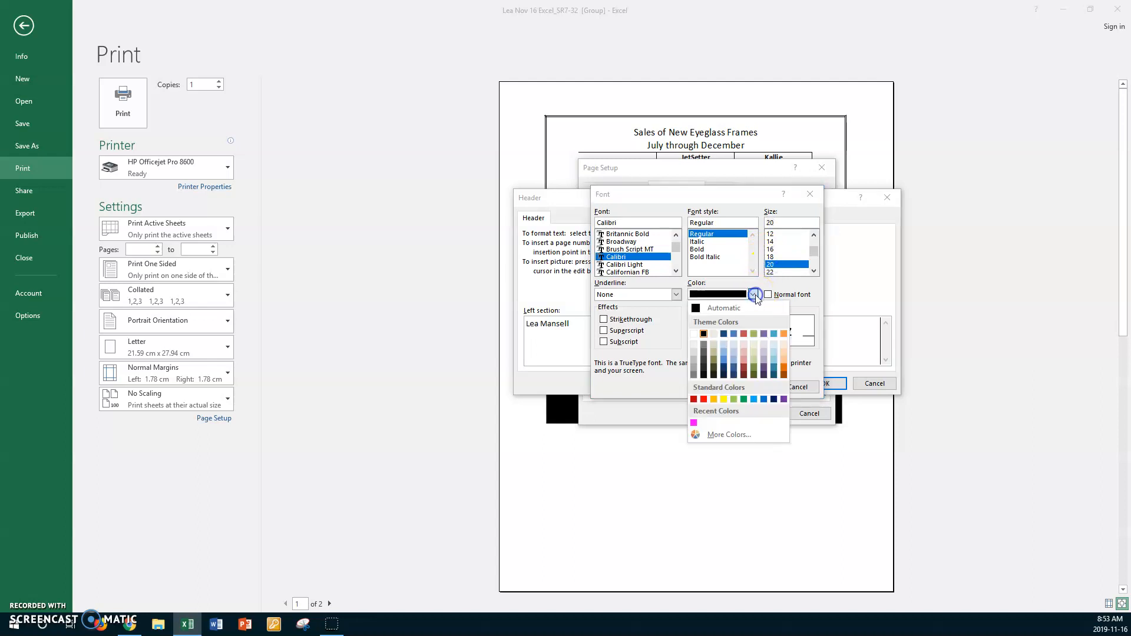
pyautogui.click(784, 400)
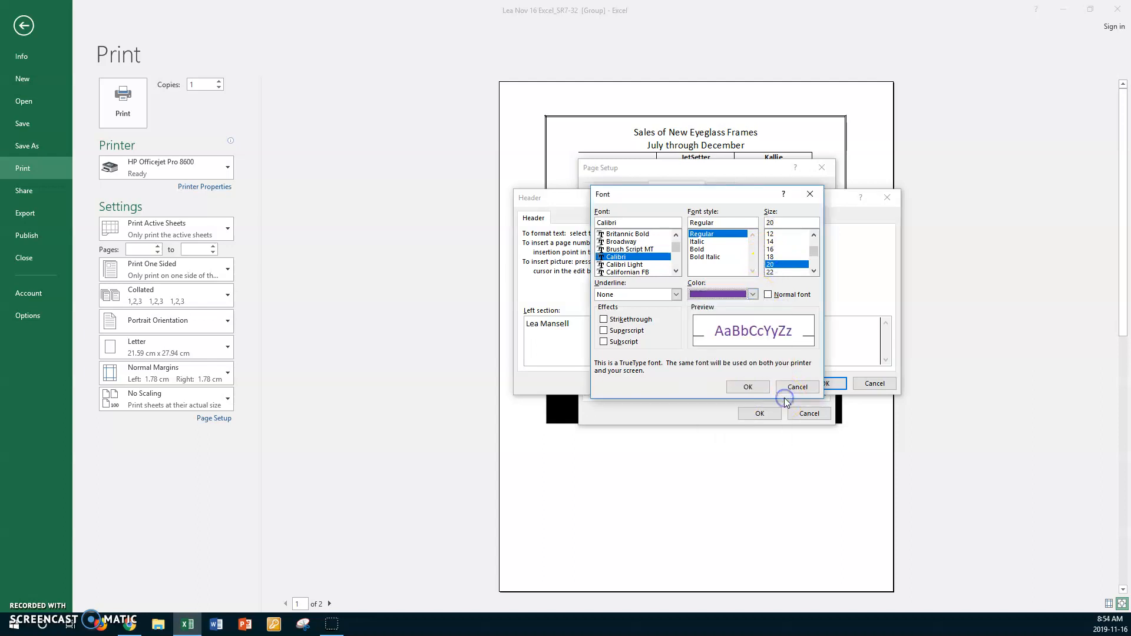
# - Set the font of the name in the header's left section to Forte and apply the font settings
pyautogui.click(676, 271)
pyautogui.click(676, 270)
pyautogui.click(619, 265)
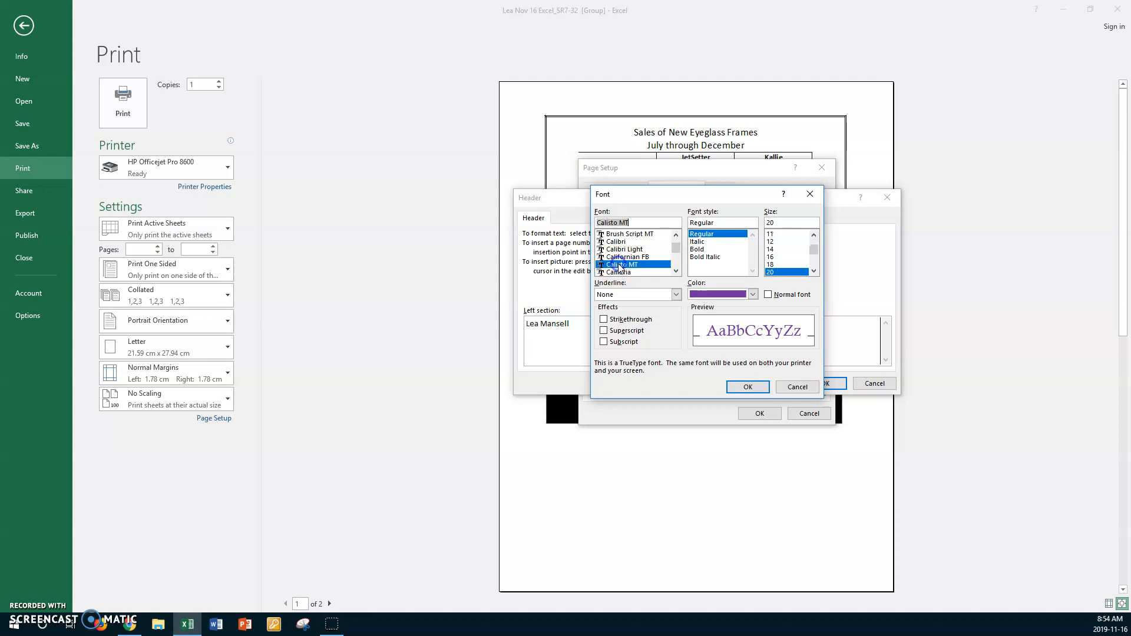
pyautogui.press('Down')
pyautogui.press('Down')
pyautogui.press('Down')
pyautogui.press('Down')
pyautogui.press('Down')
pyautogui.press('Down')
pyautogui.press('Down')
pyautogui.press('Down')
pyautogui.press('Down')
pyautogui.press('Down')
pyautogui.press('Down')
pyautogui.press('Down')
pyautogui.press('Down')
pyautogui.press('Down')
pyautogui.press('Down')
pyautogui.press('Down')
pyautogui.press('Down')
pyautogui.press('Down')
pyautogui.press('Down')
pyautogui.press('Down')
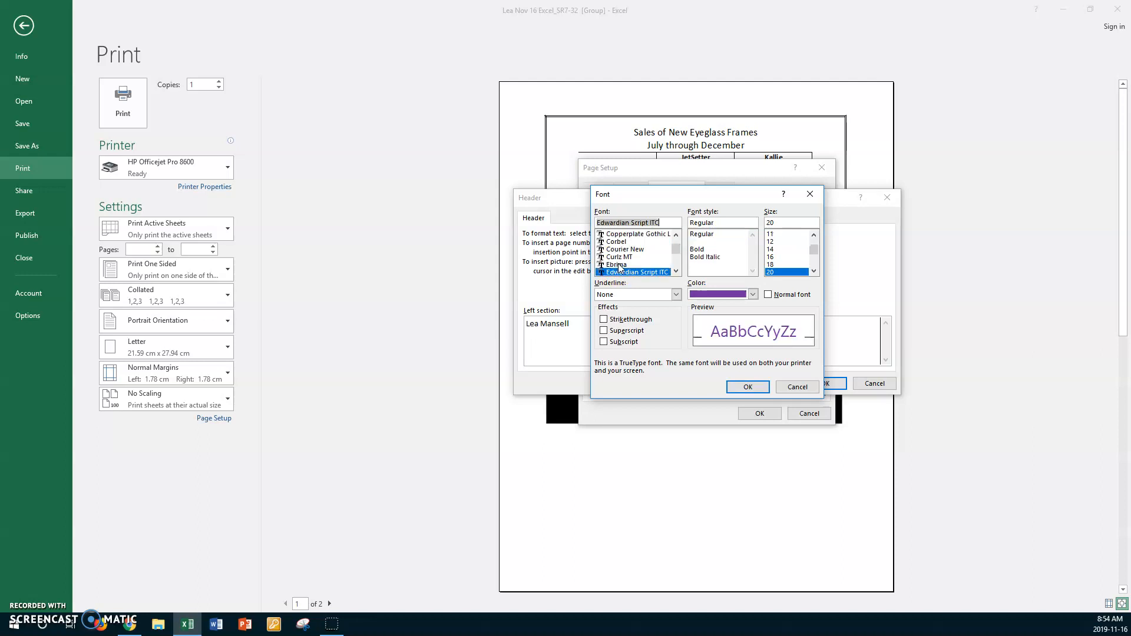
pyautogui.press('Down')
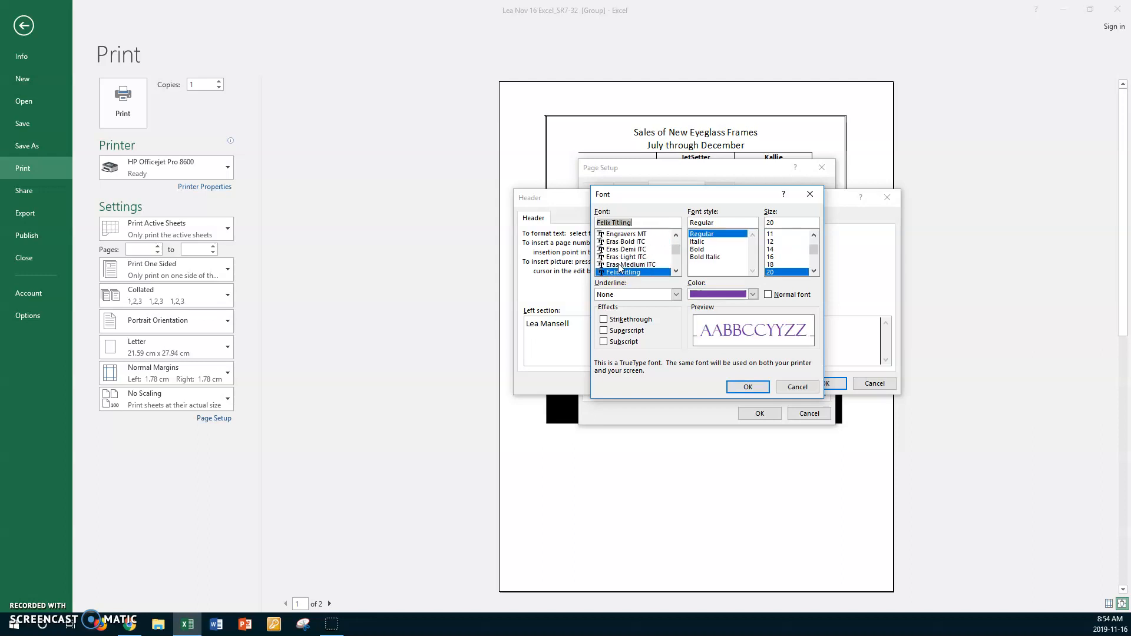
pyautogui.press('Down')
pyautogui.press('Down')
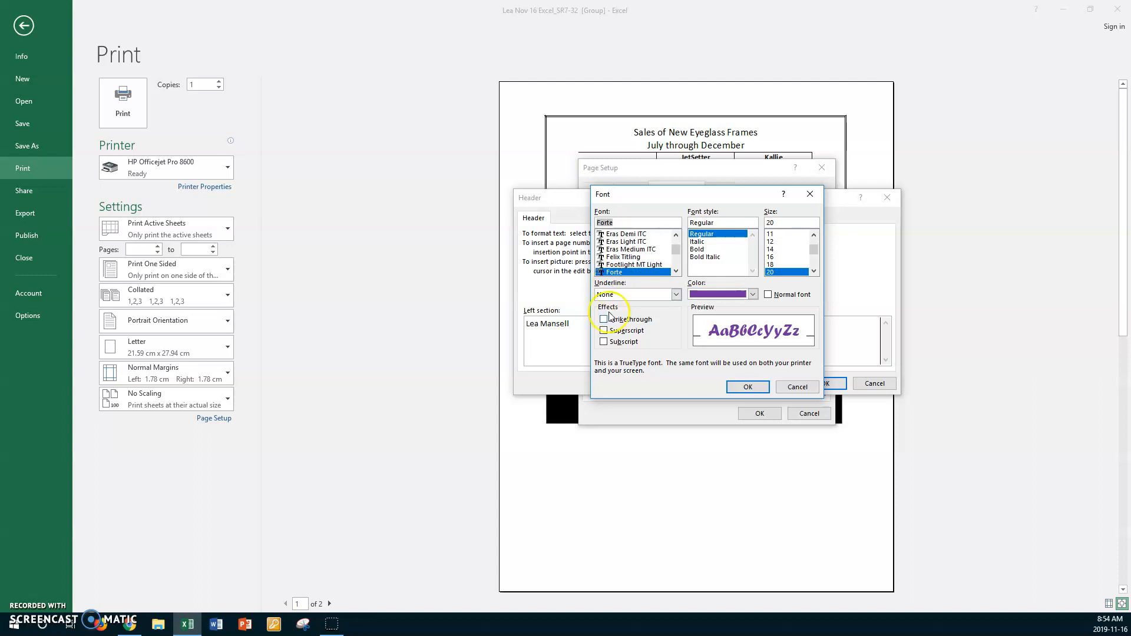
pyautogui.click(746, 389)
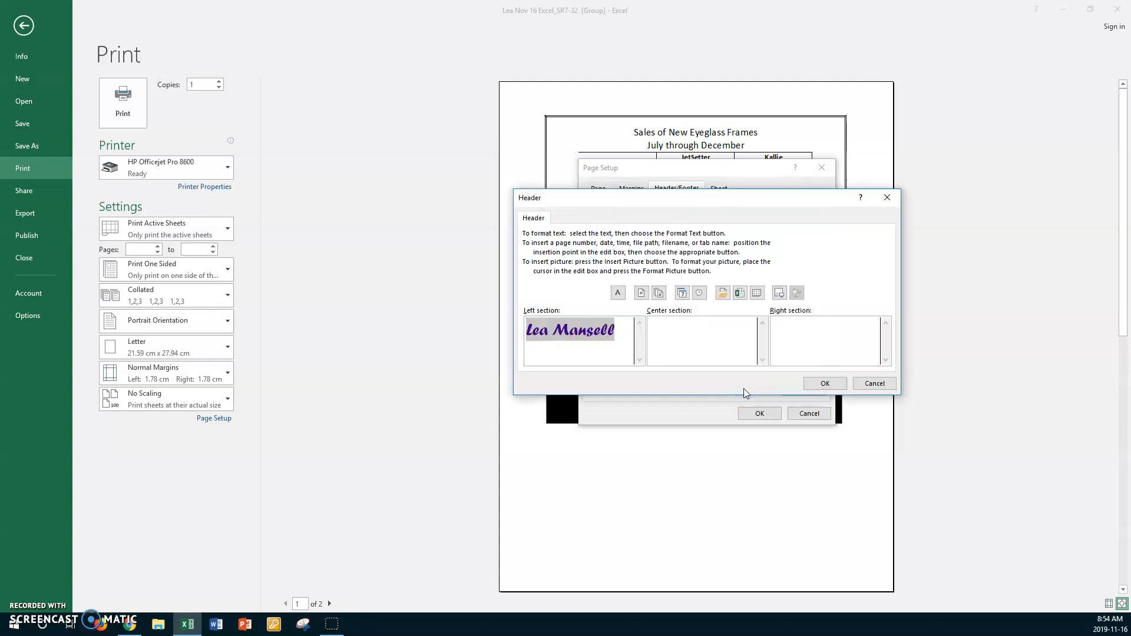
# - Insert the date and time codes on two separate lines in the header's center section
pyautogui.click(699, 335)
pyautogui.click(682, 293)
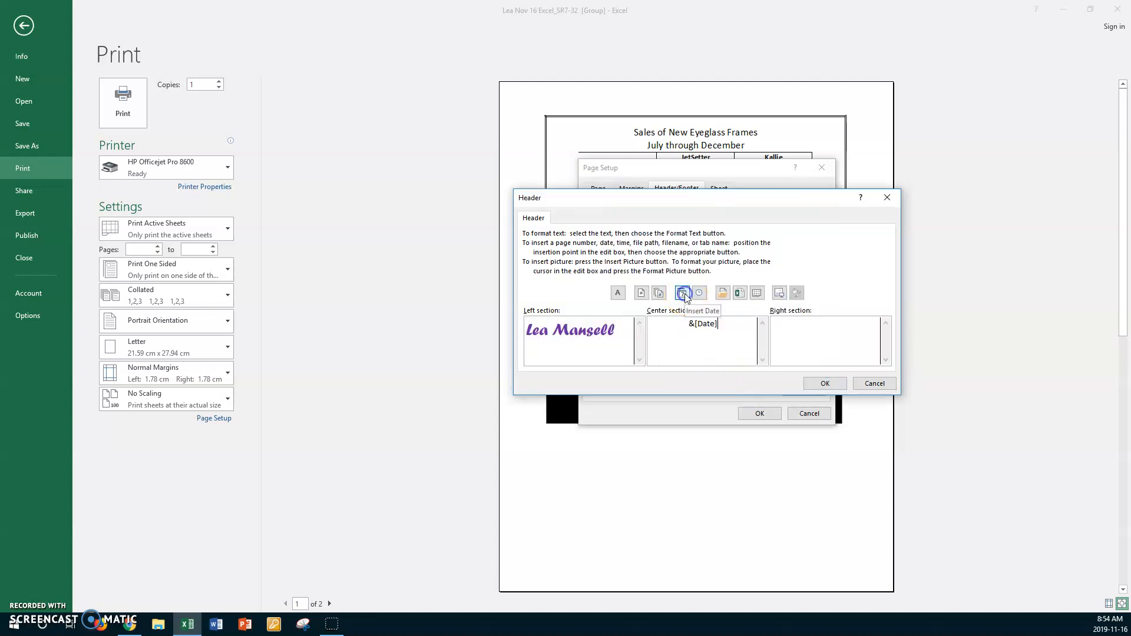
pyautogui.press('Return')
pyautogui.click(699, 293)
# - Add the sheet name code and, beneath it, the page number "of" total pages in the header's right section, and accept the header
pyautogui.click(822, 338)
pyautogui.click(757, 293)
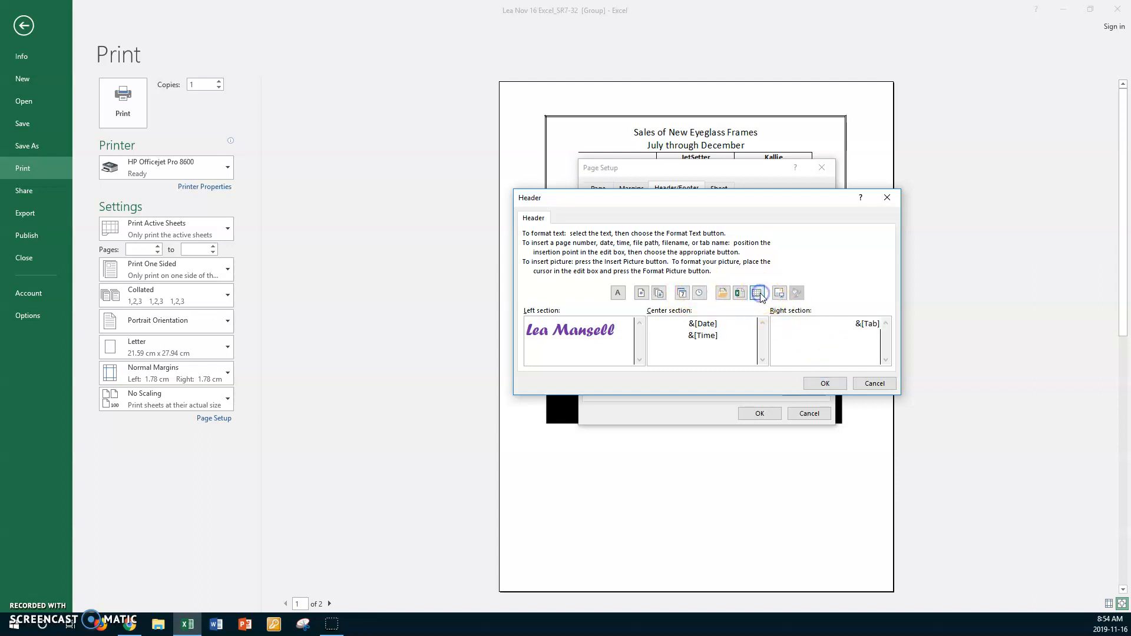
pyautogui.press('Return')
pyautogui.click(640, 294)
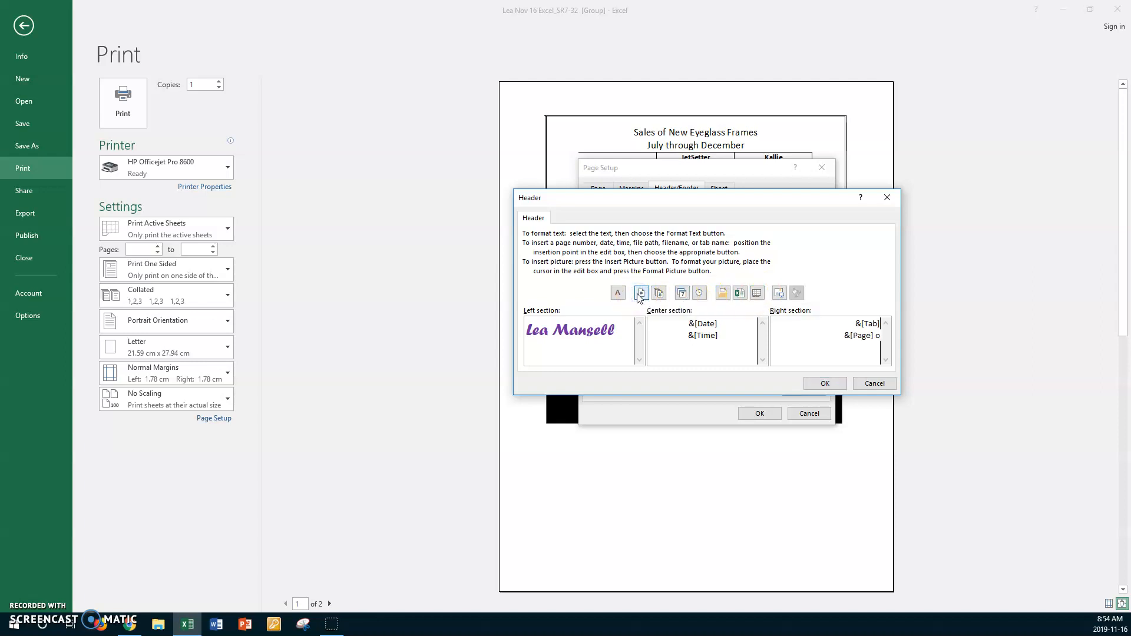
pyautogui.write('of')
pyautogui.click(658, 292)
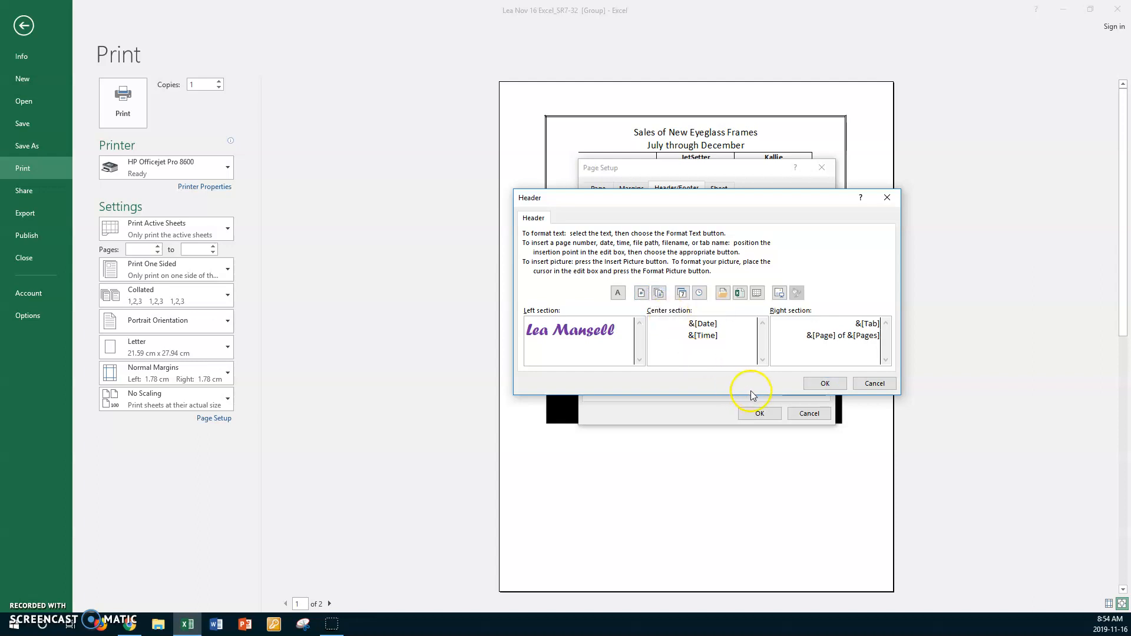
pyautogui.click(823, 384)
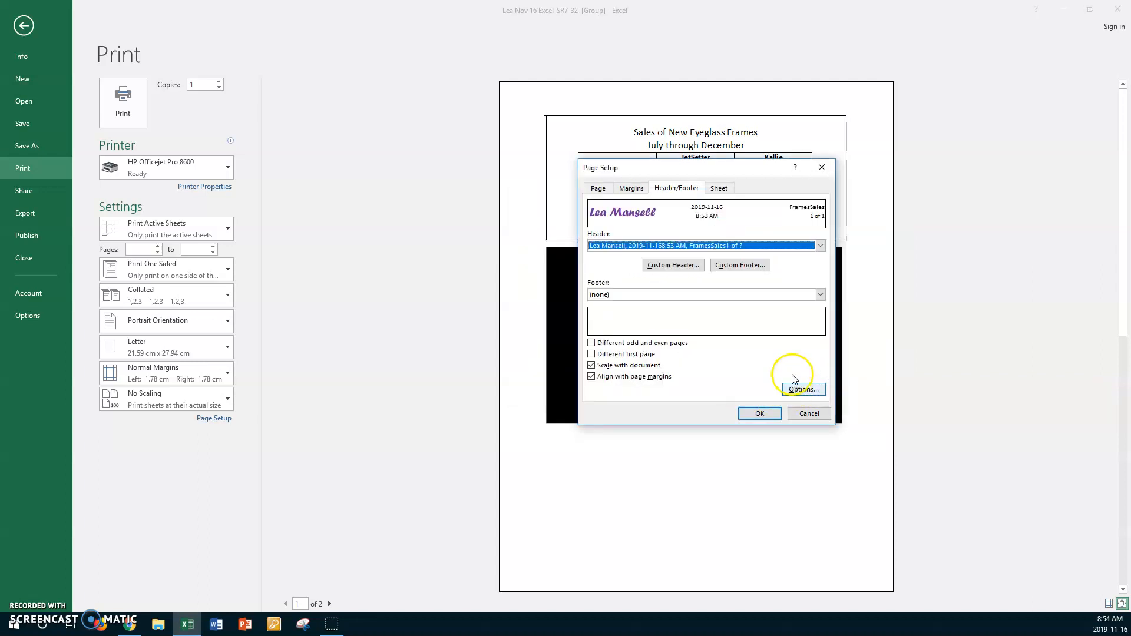
# - Insert the file path in the left section of a custom footer and apply the page setup
pyautogui.click(738, 264)
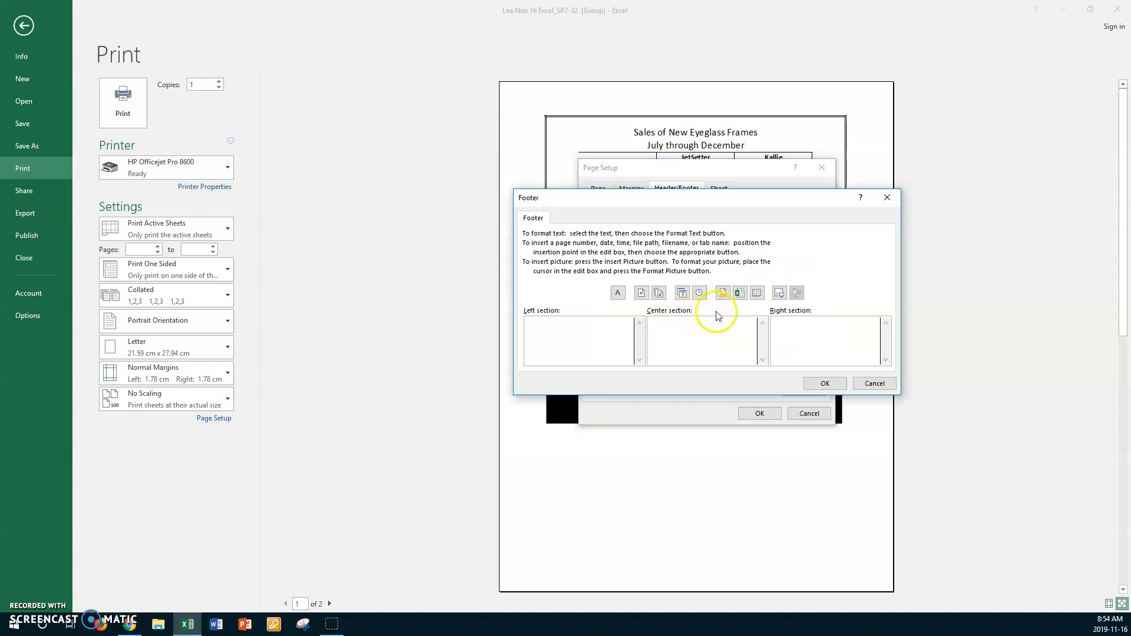
pyautogui.click(722, 293)
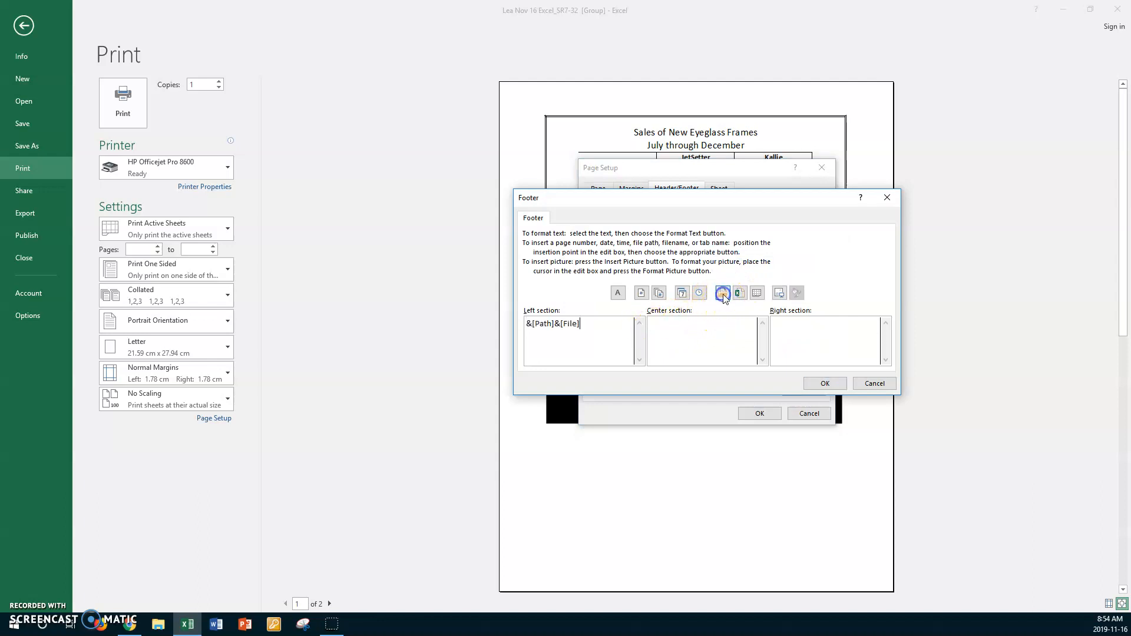
pyautogui.click(824, 384)
pyautogui.click(776, 414)
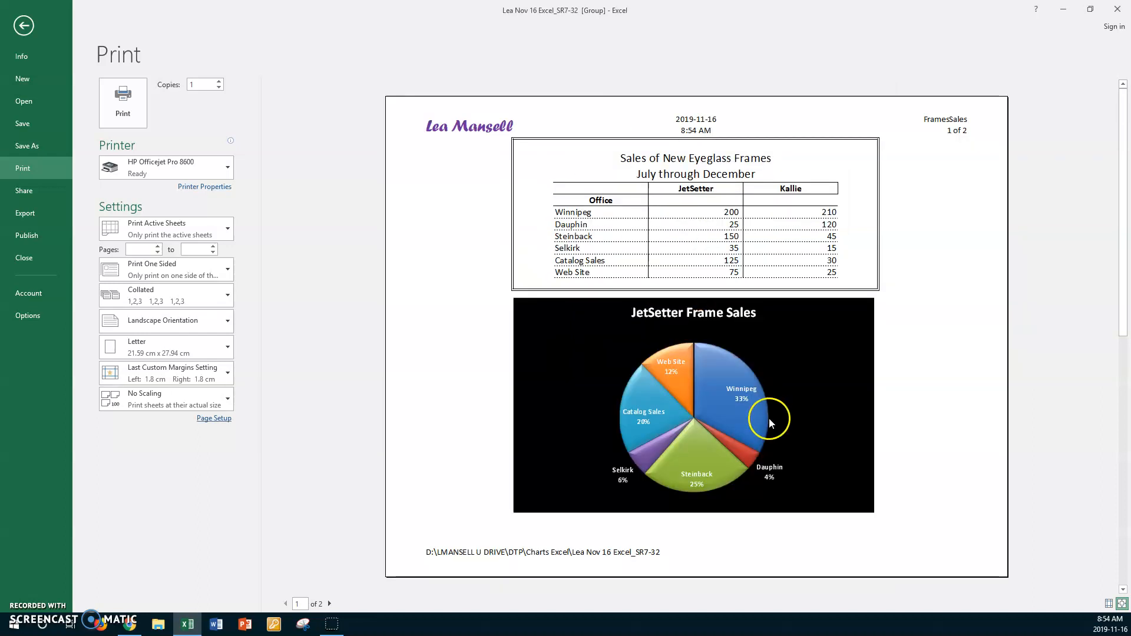
# - Preview the second print page, return to the workbook and ungroup the sheets with ColumnChart active
pyautogui.click(330, 604)
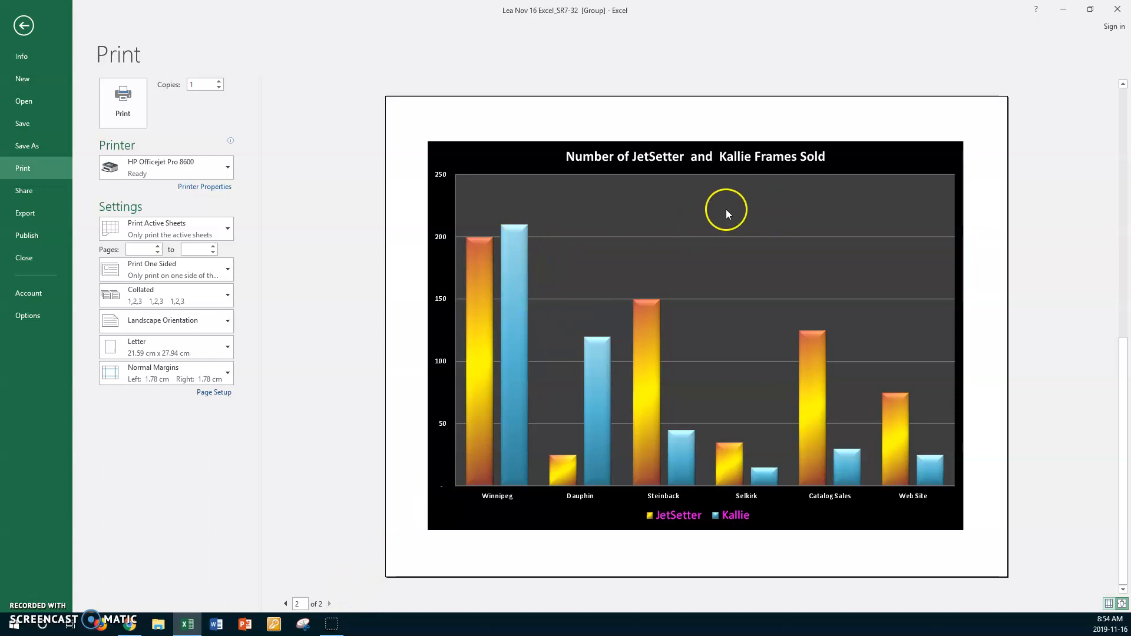
pyautogui.click(24, 25)
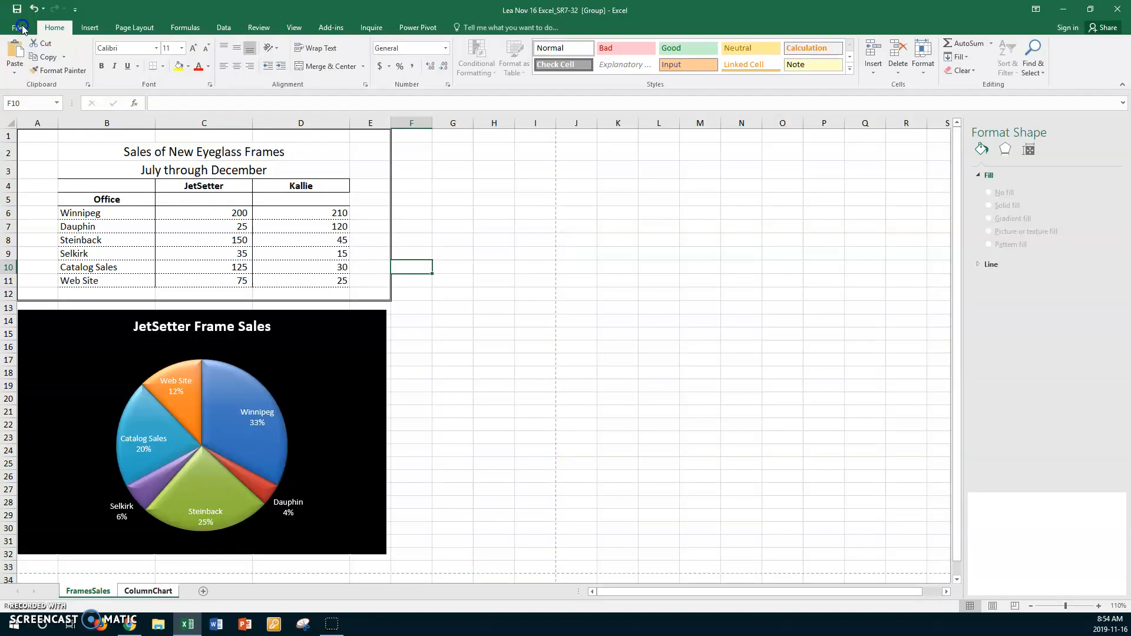
pyautogui.rightClick(172, 592)
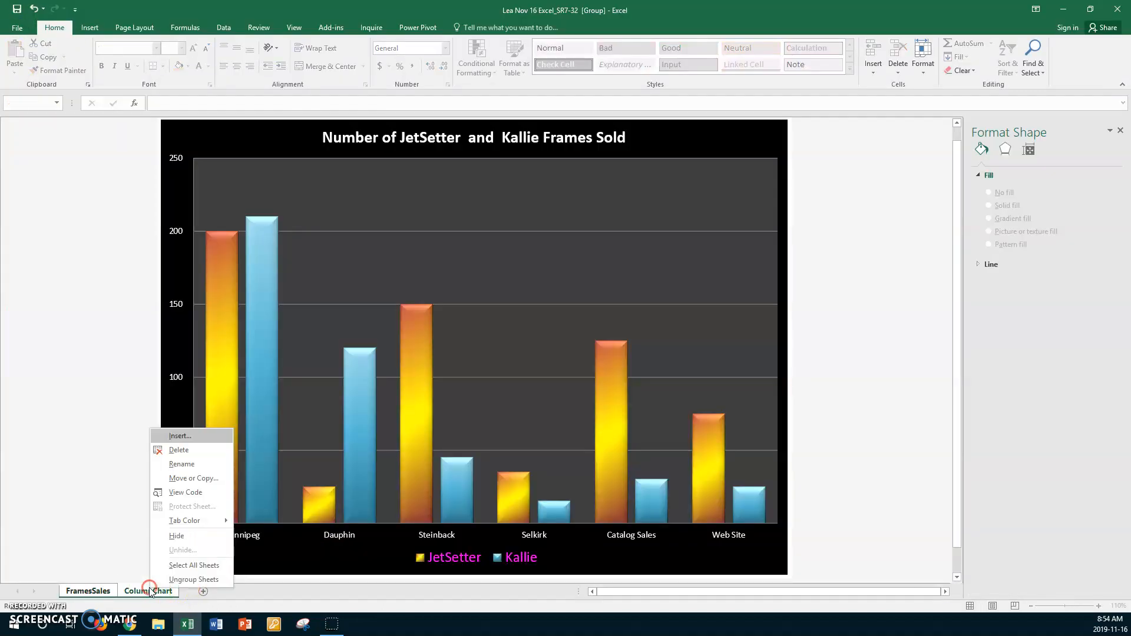
pyautogui.click(179, 579)
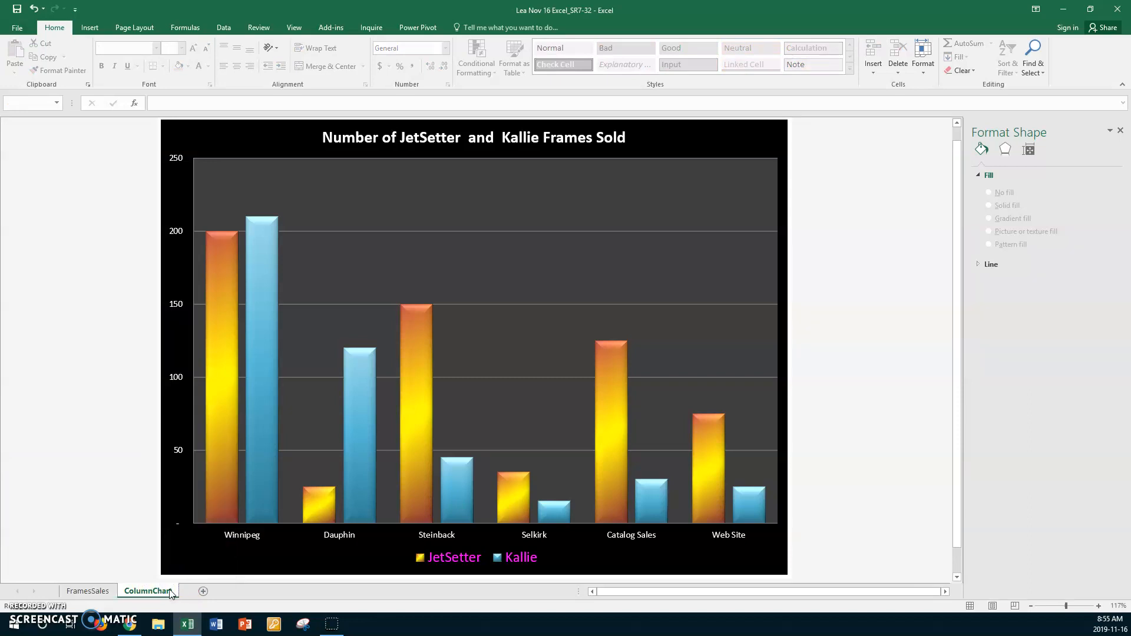
# - Open Page Setup from the ColumnChart print settings and enter the full name in the custom header's left section
pyautogui.click(18, 28)
pyautogui.click(22, 169)
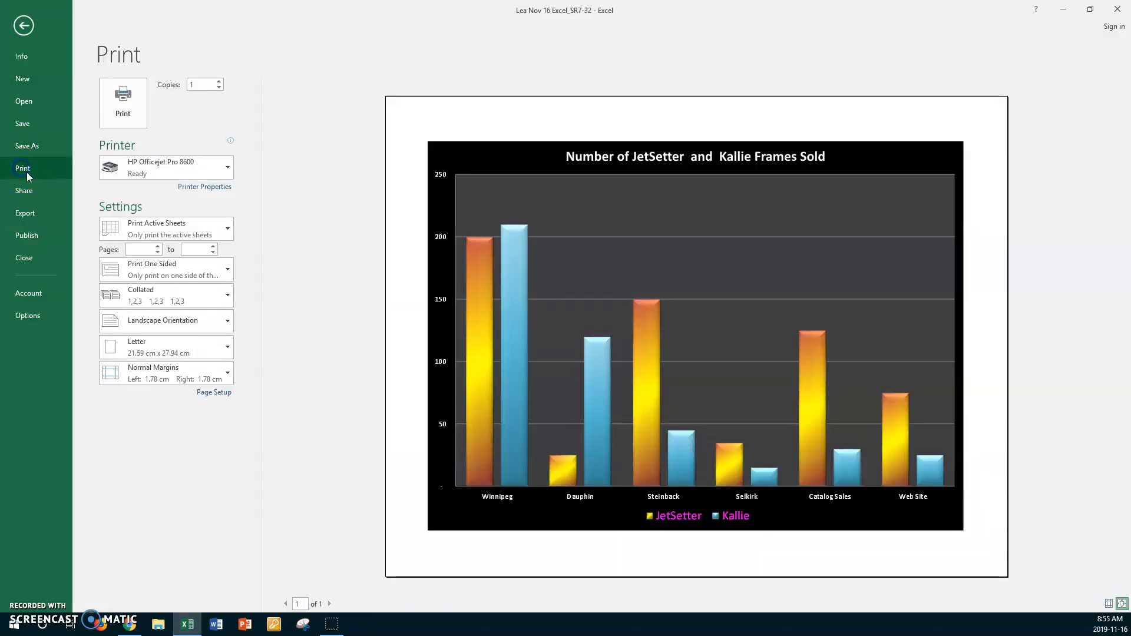
pyautogui.click(211, 393)
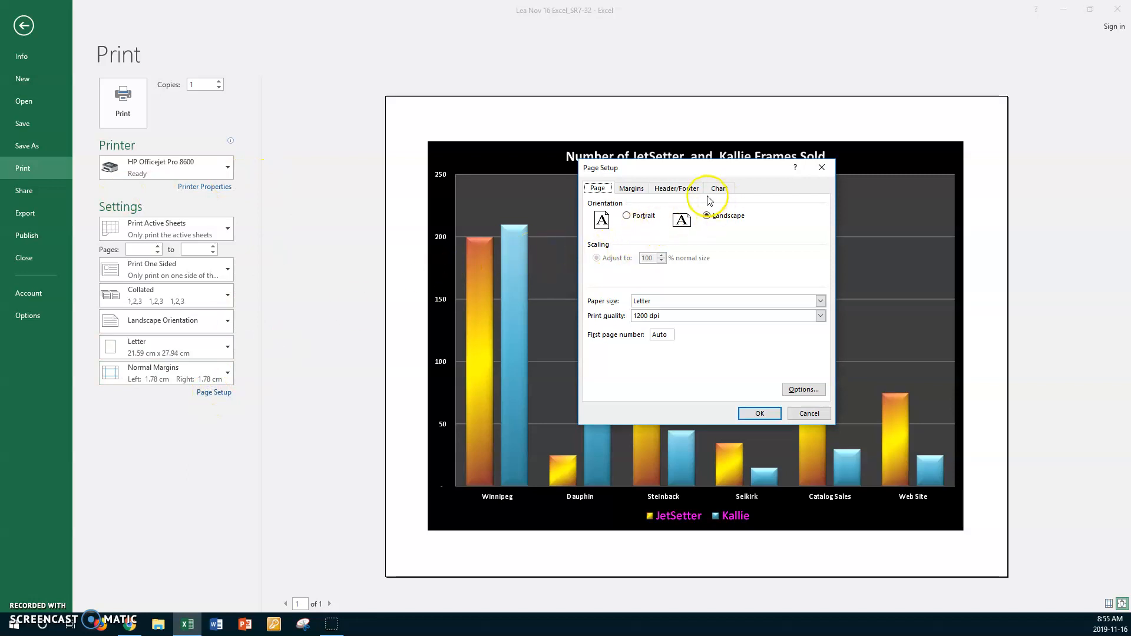
pyautogui.click(671, 188)
pyautogui.click(685, 263)
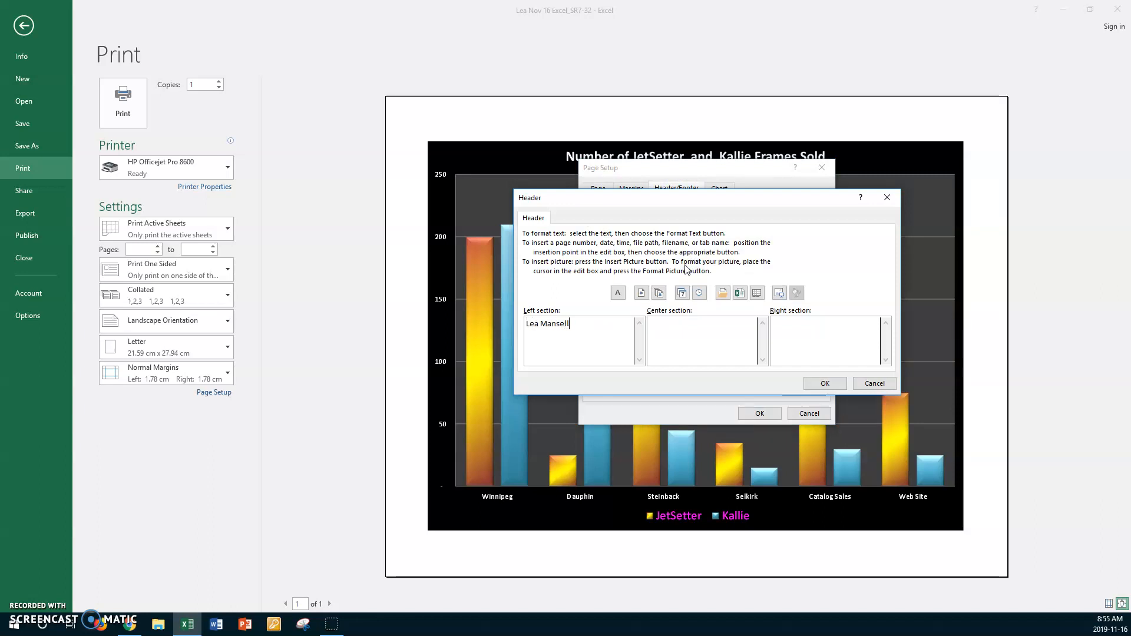
# - Format the name in the ColumnChart header at size 20 in purple
pyautogui.hotkey('ctrl', 'a')
pyautogui.click(617, 293)
pyautogui.click(813, 271)
pyautogui.click(813, 271)
pyautogui.click(781, 265)
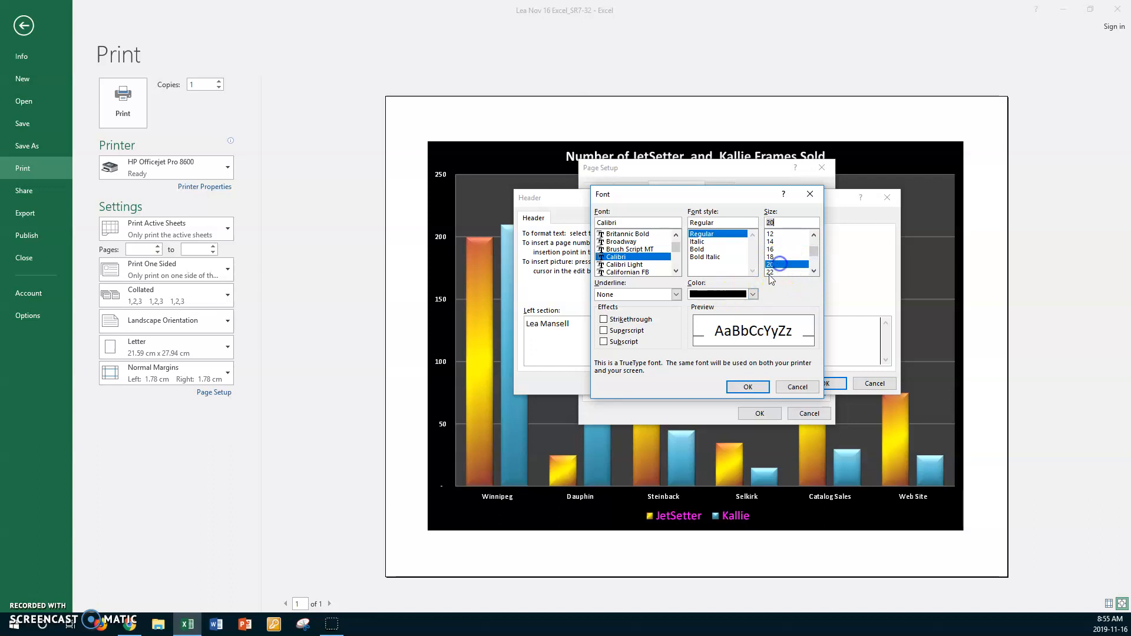
pyautogui.click(753, 293)
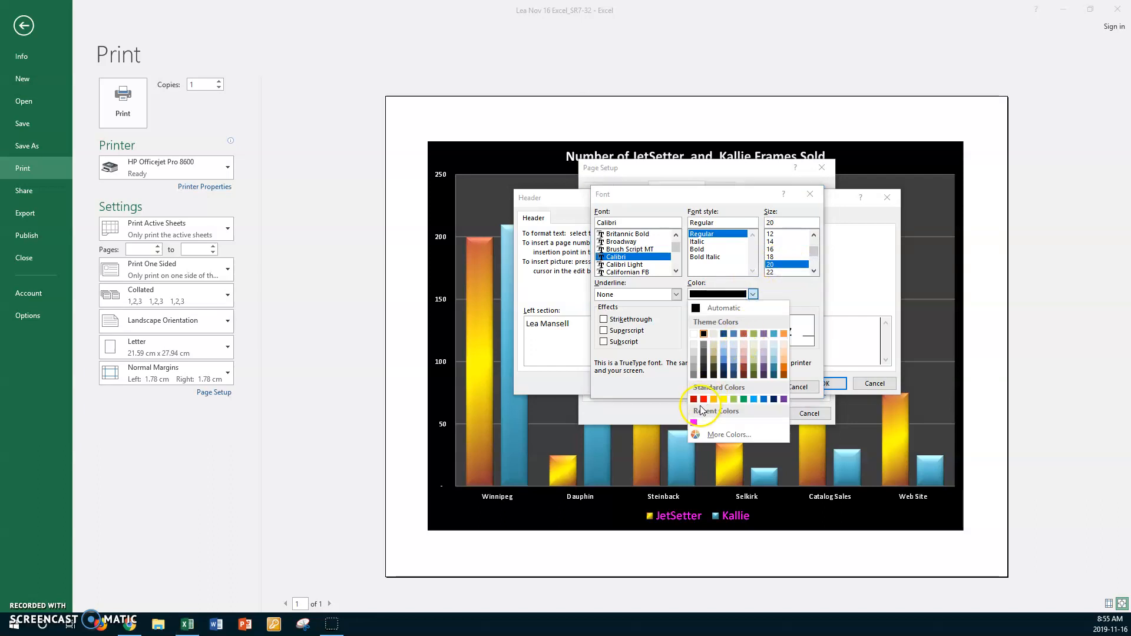
pyautogui.click(783, 400)
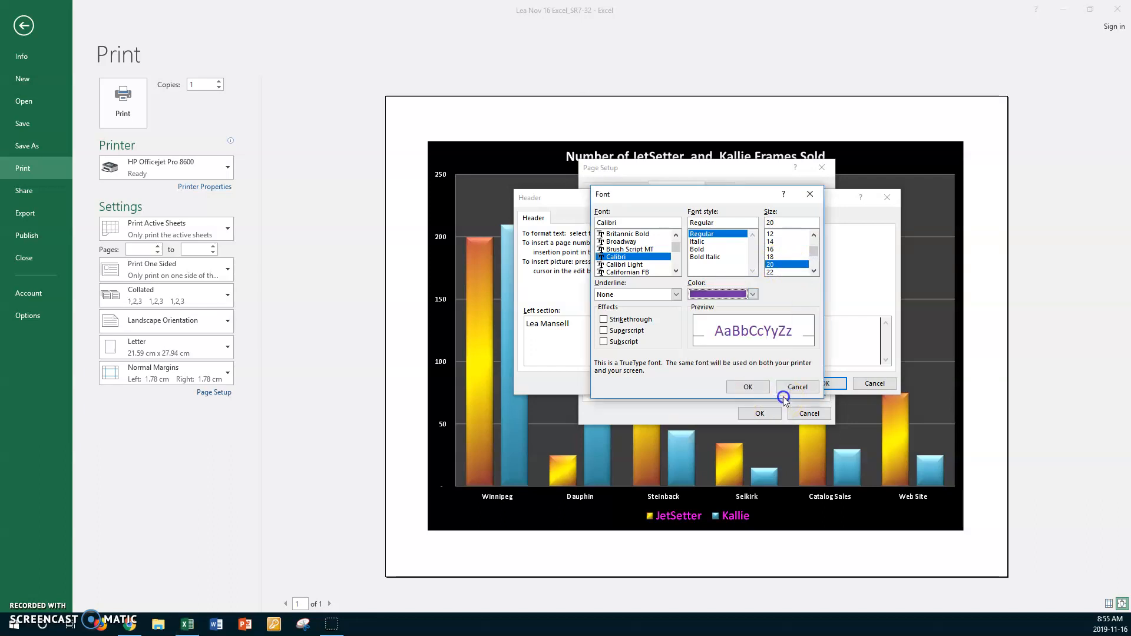
# - Change the font of the name in the ColumnChart header to Forte and accept the font settings
pyautogui.click(642, 258)
pyautogui.press('Down')
pyautogui.press('Down')
pyautogui.press('Down')
pyautogui.press('Down')
pyautogui.press('Down')
pyautogui.press('Down')
pyautogui.press('Down')
pyautogui.press('Down')
pyautogui.press('Down')
pyautogui.press('Down')
pyautogui.press('Down')
pyautogui.press('Down')
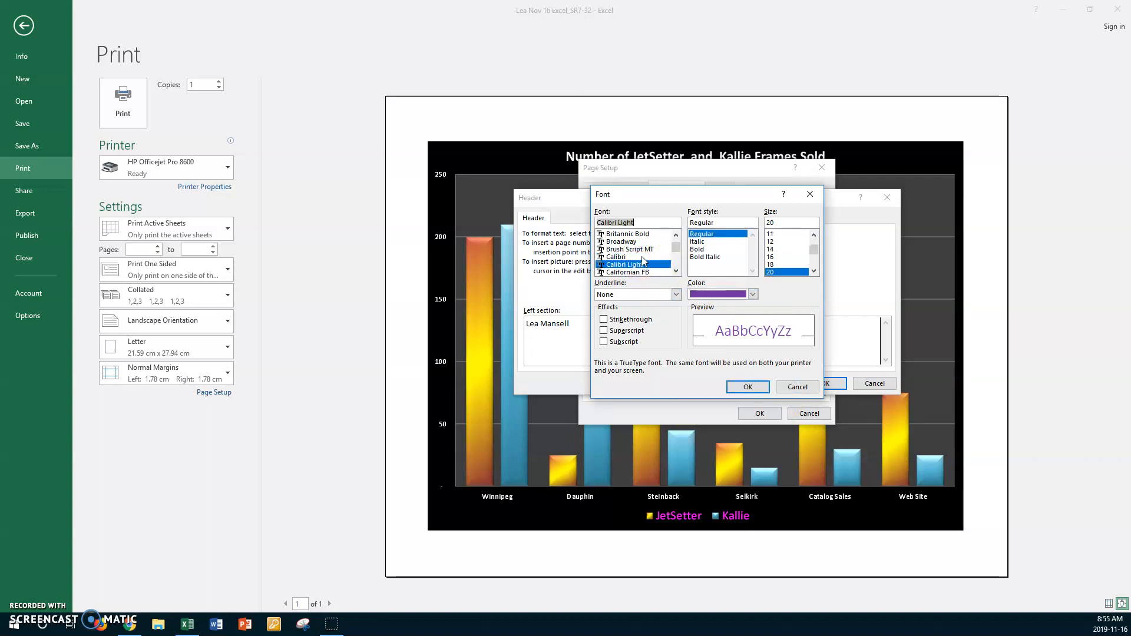
pyautogui.press('Down')
pyautogui.press('Down')
pyautogui.press('Down')
pyautogui.press('Down')
pyautogui.press('Down')
pyautogui.press('Down')
pyautogui.press('Down')
pyautogui.press('Down')
pyautogui.press('Down')
pyautogui.press('Down')
pyautogui.press('Down')
pyautogui.press('Down')
pyautogui.press('Down')
pyautogui.press('Down')
pyautogui.press('Down')
pyautogui.press('Down')
pyautogui.press('Down')
pyautogui.press('Down')
pyautogui.press('Down')
pyautogui.press('Down')
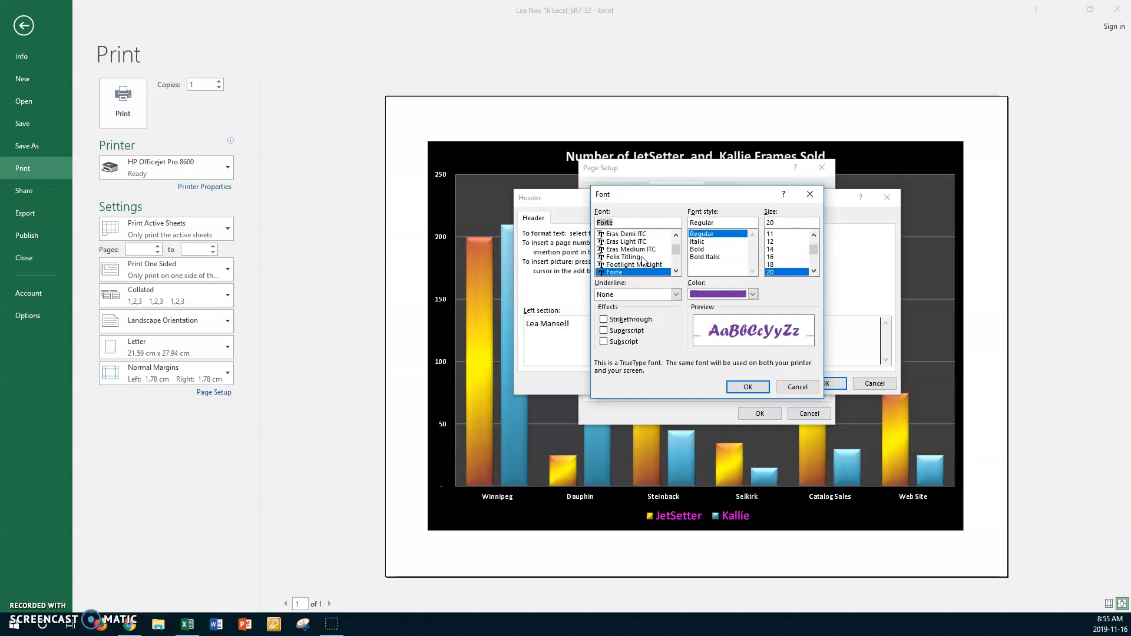
pyautogui.click(739, 387)
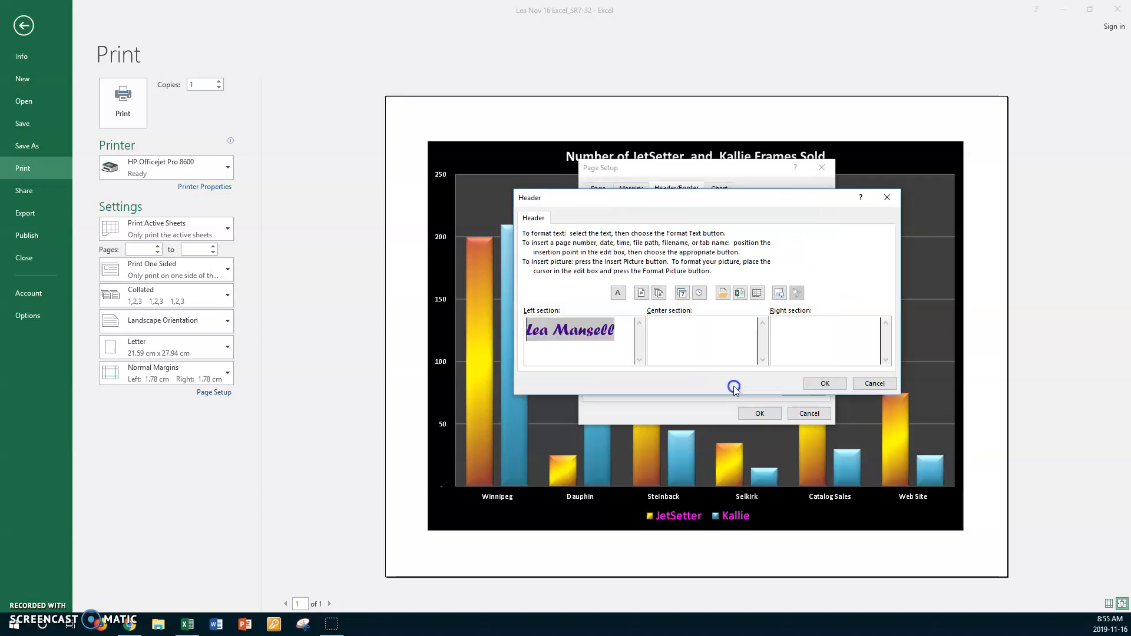
# - Insert the date with the time beneath it in the center section of the ColumnChart header
pyautogui.click(723, 346)
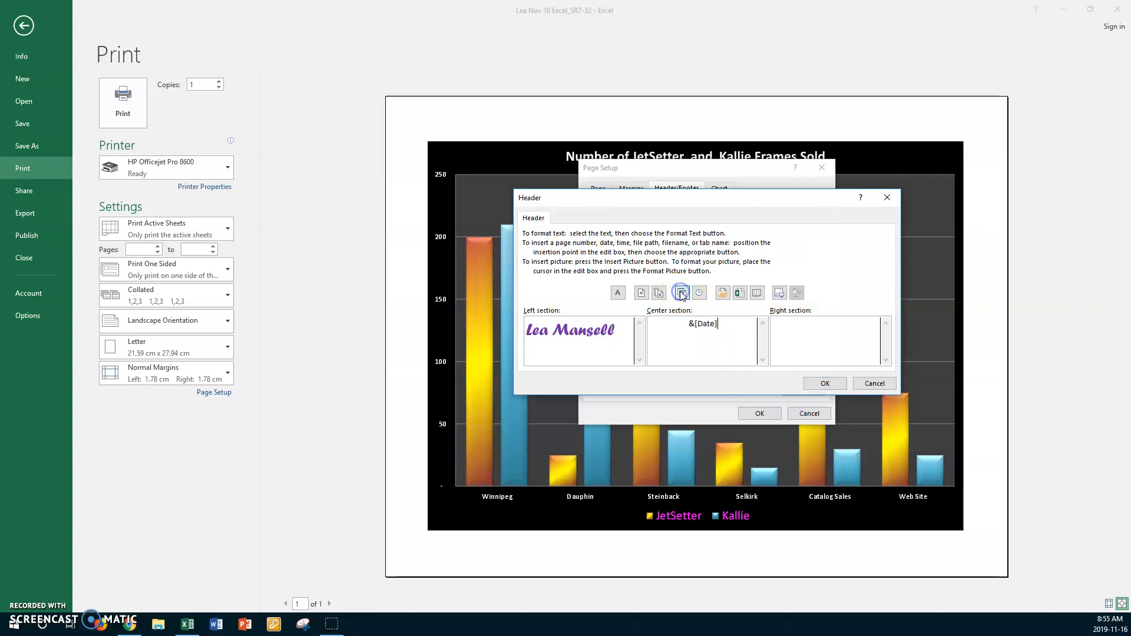
pyautogui.press('Return')
pyautogui.click(699, 293)
# - Fill the ColumnChart header's right section with the sheet name above page number "of" total pages, and accept the header
pyautogui.click(806, 331)
pyautogui.click(757, 292)
pyautogui.press('Return')
pyautogui.click(641, 292)
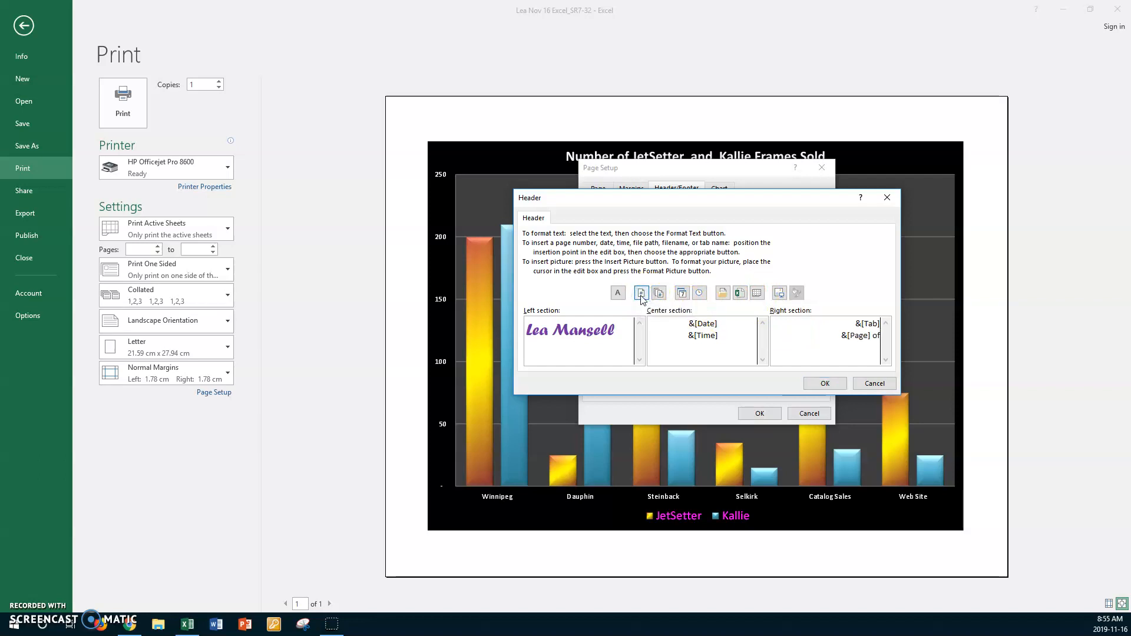
pyautogui.click(659, 293)
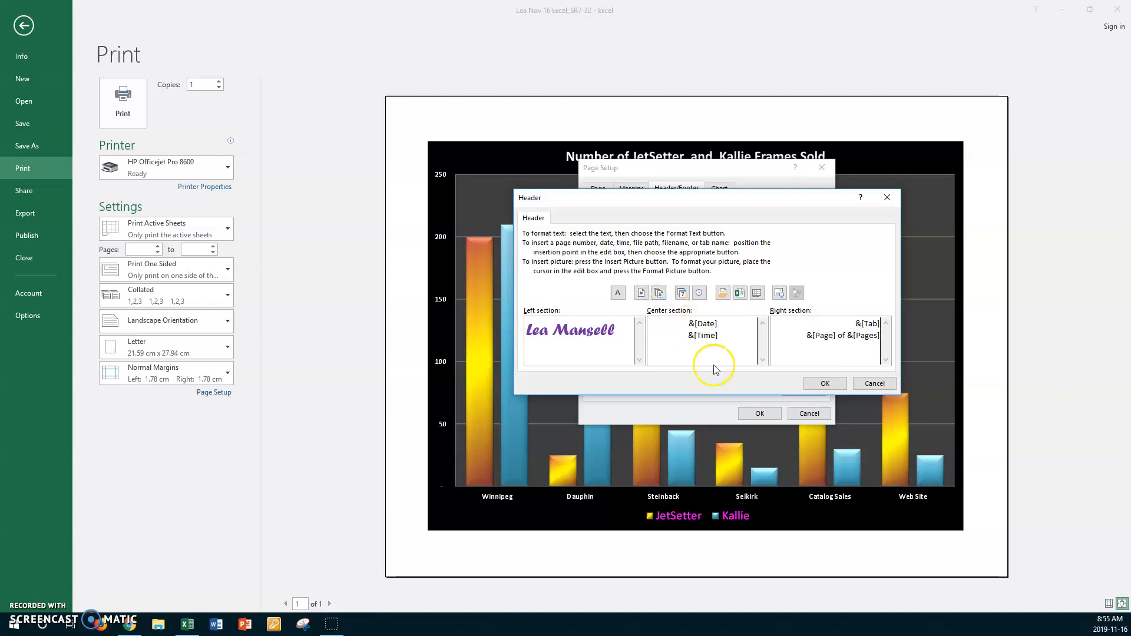
pyautogui.click(808, 385)
# - Insert the file path in the left section of the ColumnChart footer, accept the page setup, and return to the sheet
pyautogui.click(758, 271)
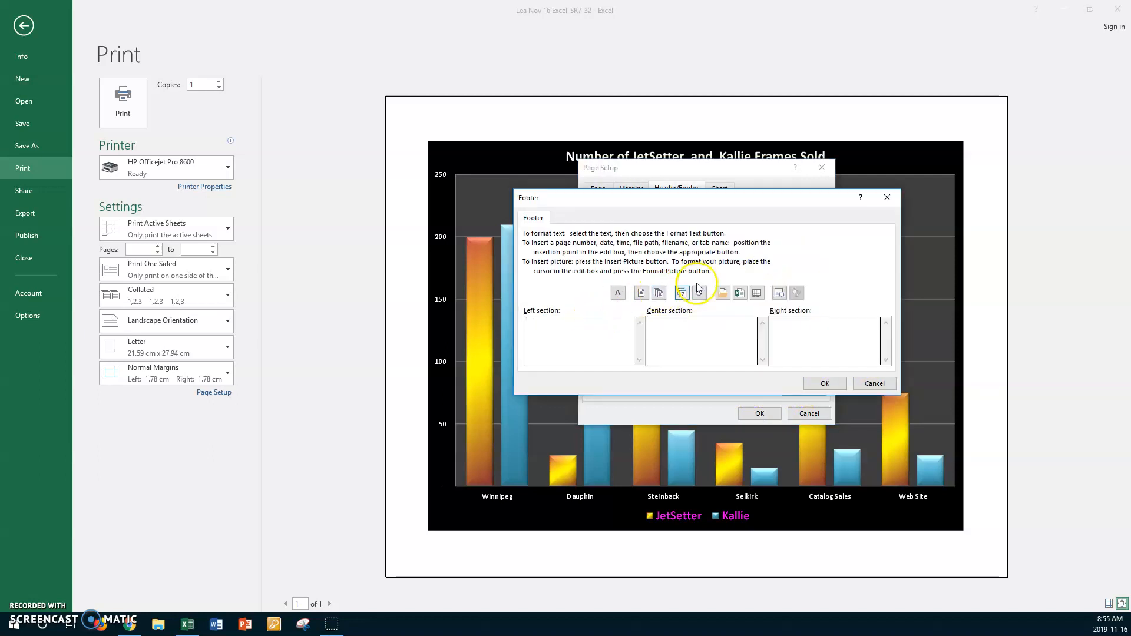
pyautogui.click(722, 292)
pyautogui.click(812, 384)
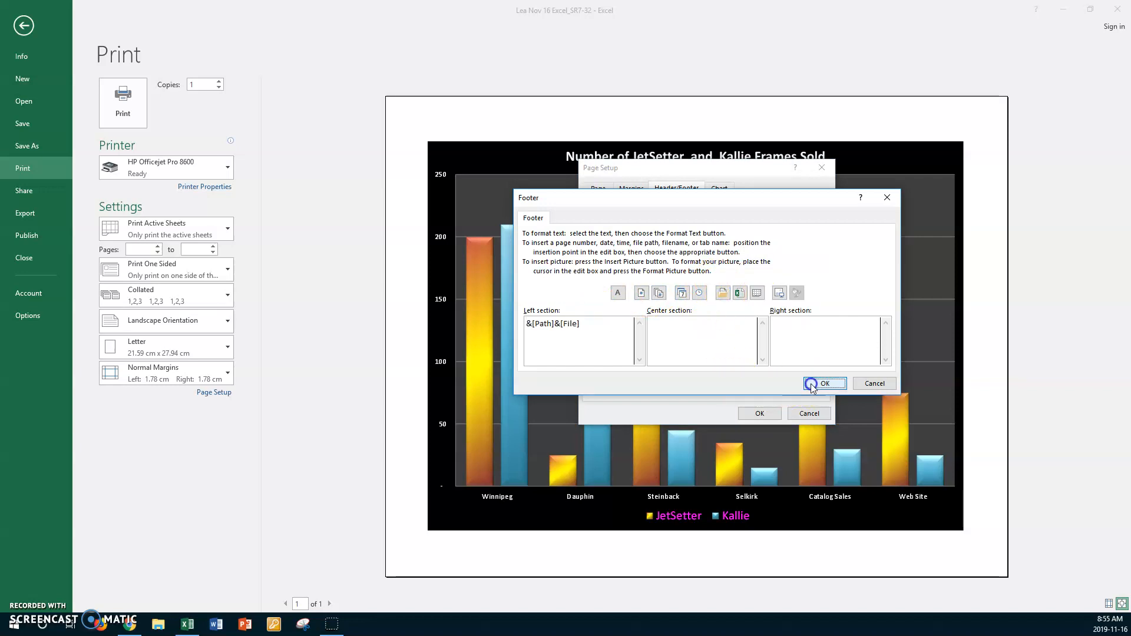
pyautogui.click(773, 413)
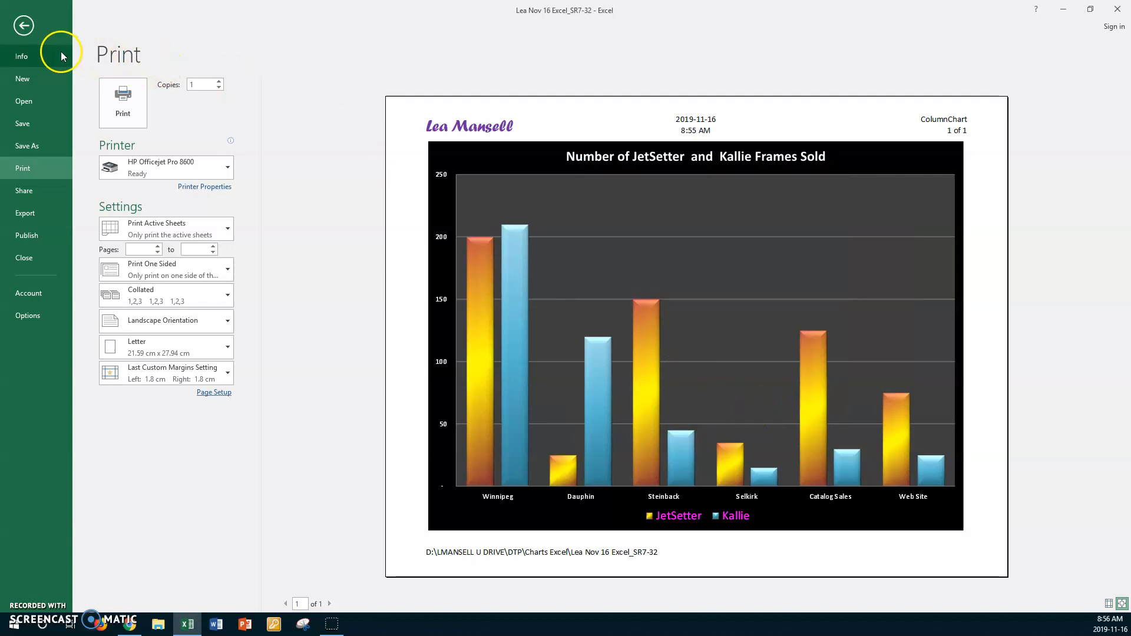
pyautogui.click(22, 25)
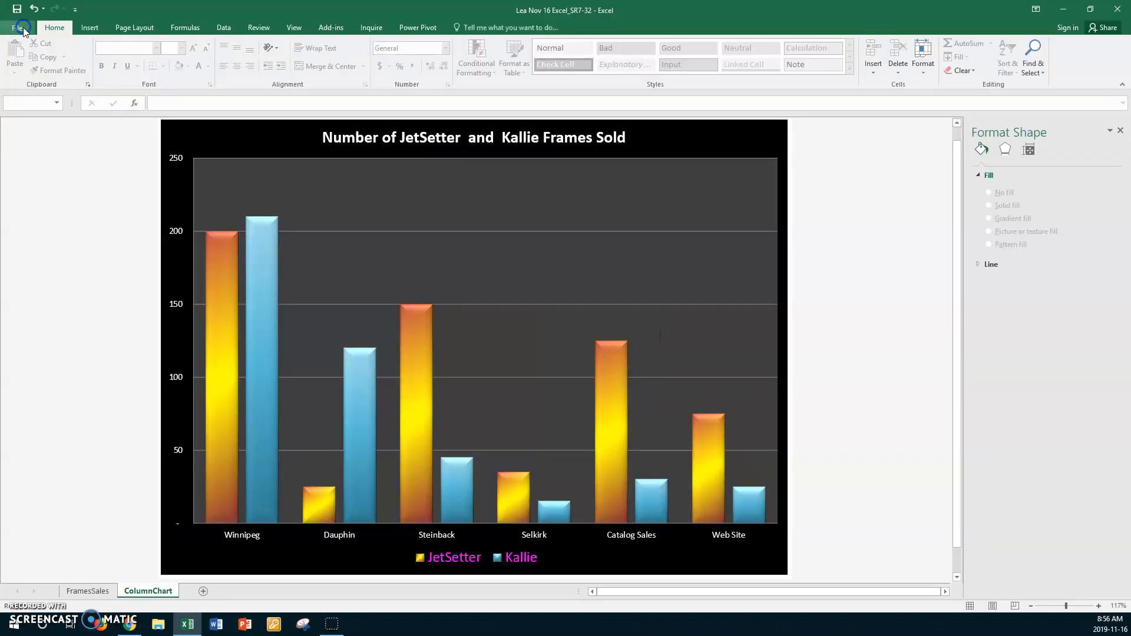
# - Group the FramesSales and ColumnChart sheets, check both pages in the print preview, and return to the workbook
pyautogui.click(96, 591)
pyautogui.keyDown('ctrl'); pyautogui.click(137, 591); pyautogui.keyUp('ctrl')
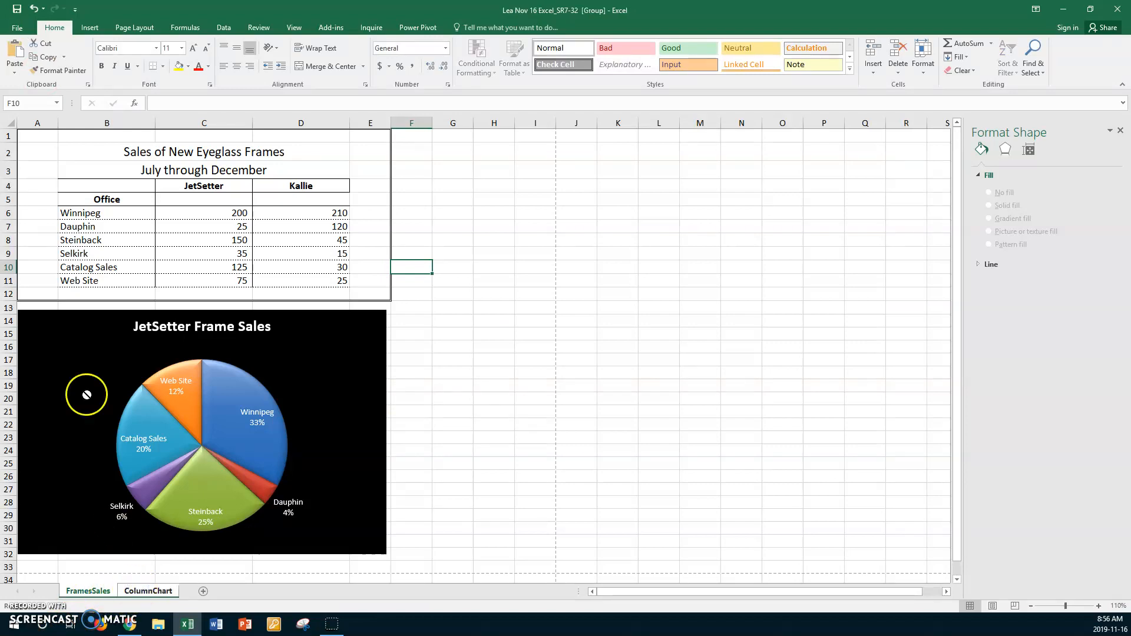
pyautogui.click(18, 28)
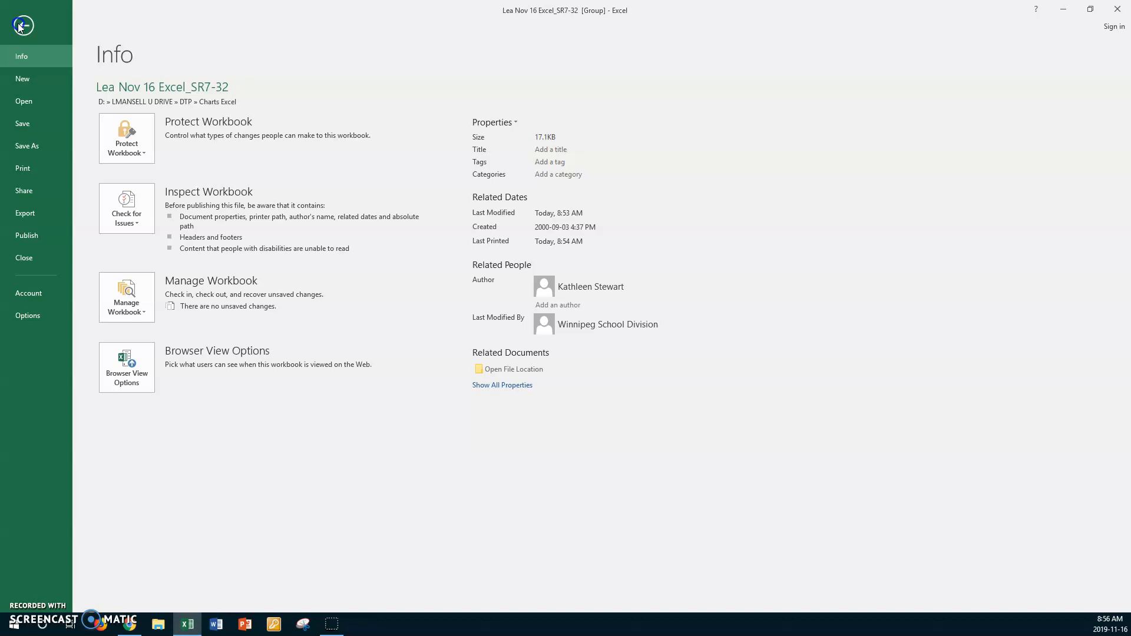
pyautogui.click(24, 169)
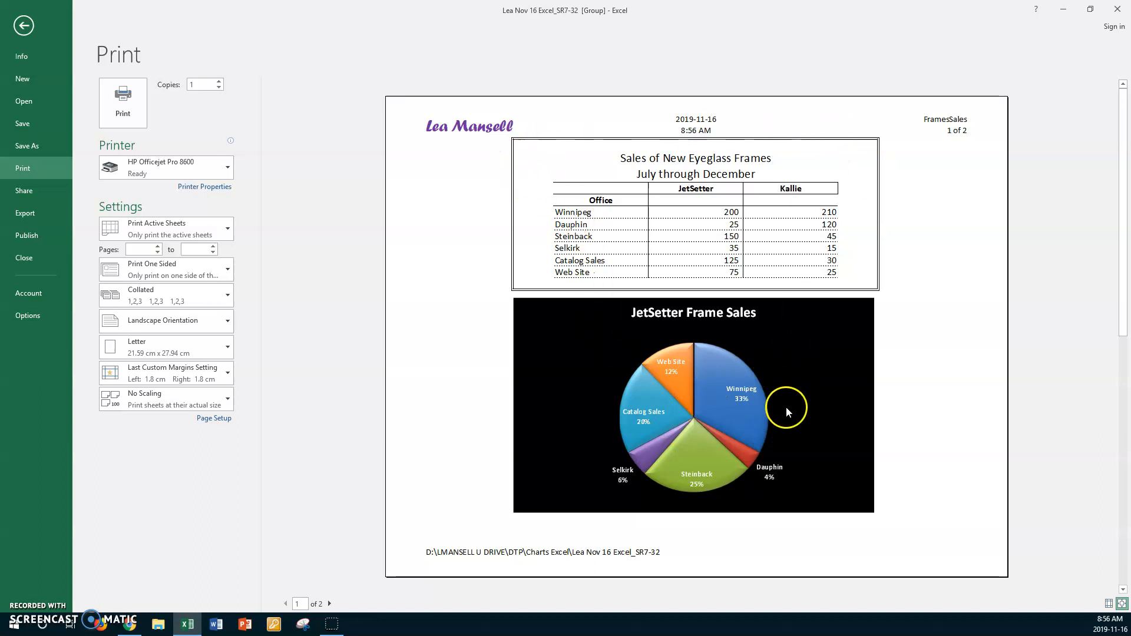
pyautogui.click(329, 604)
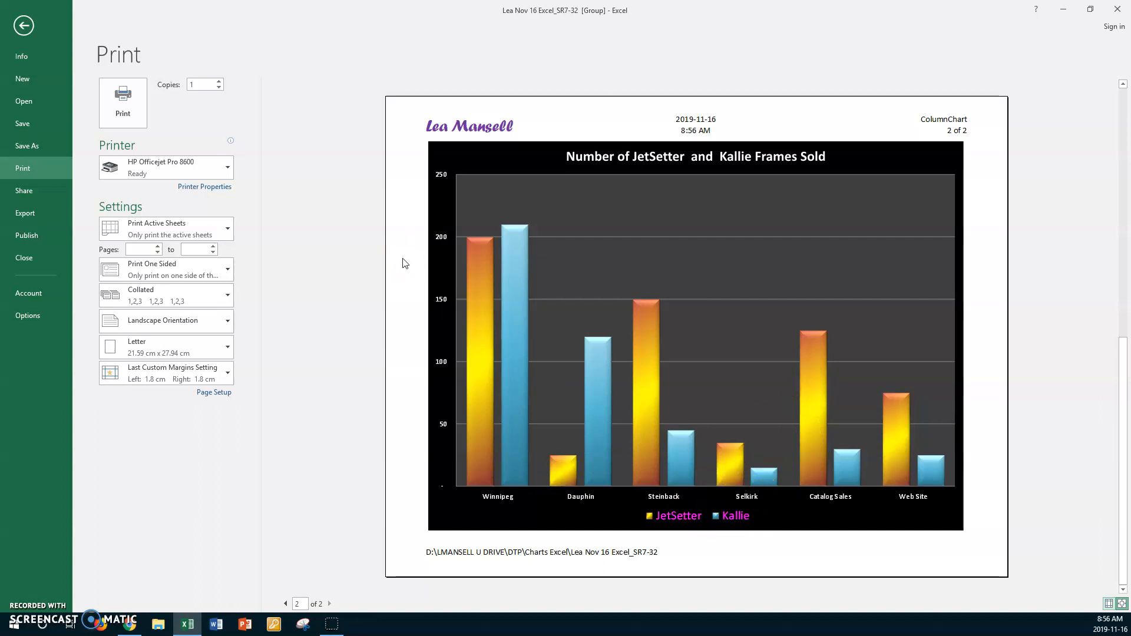
pyautogui.click(25, 26)
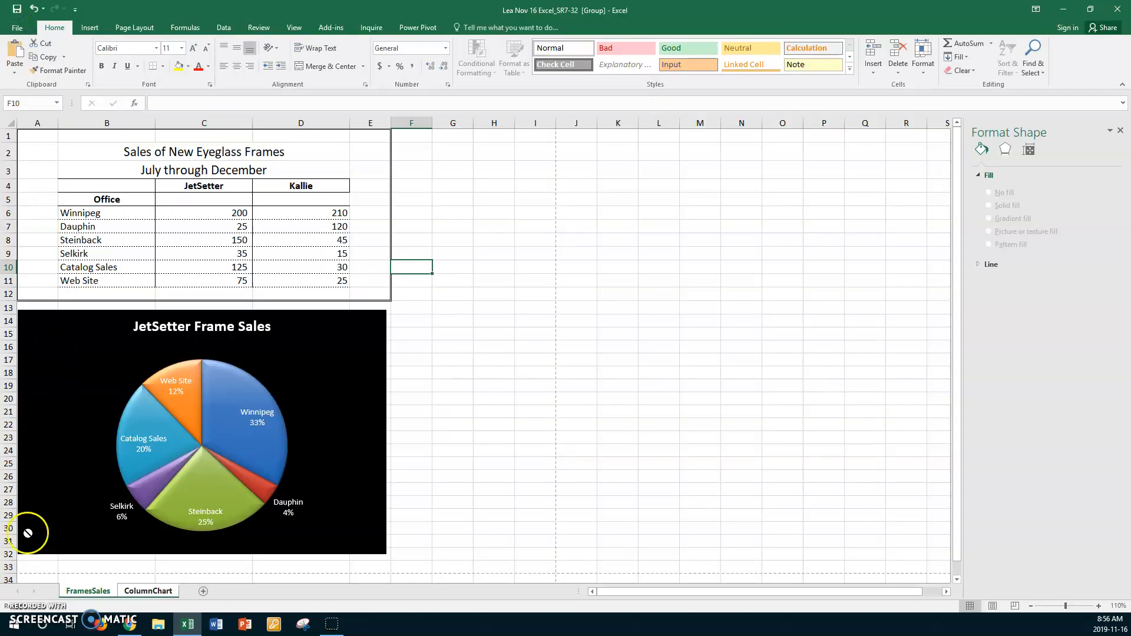